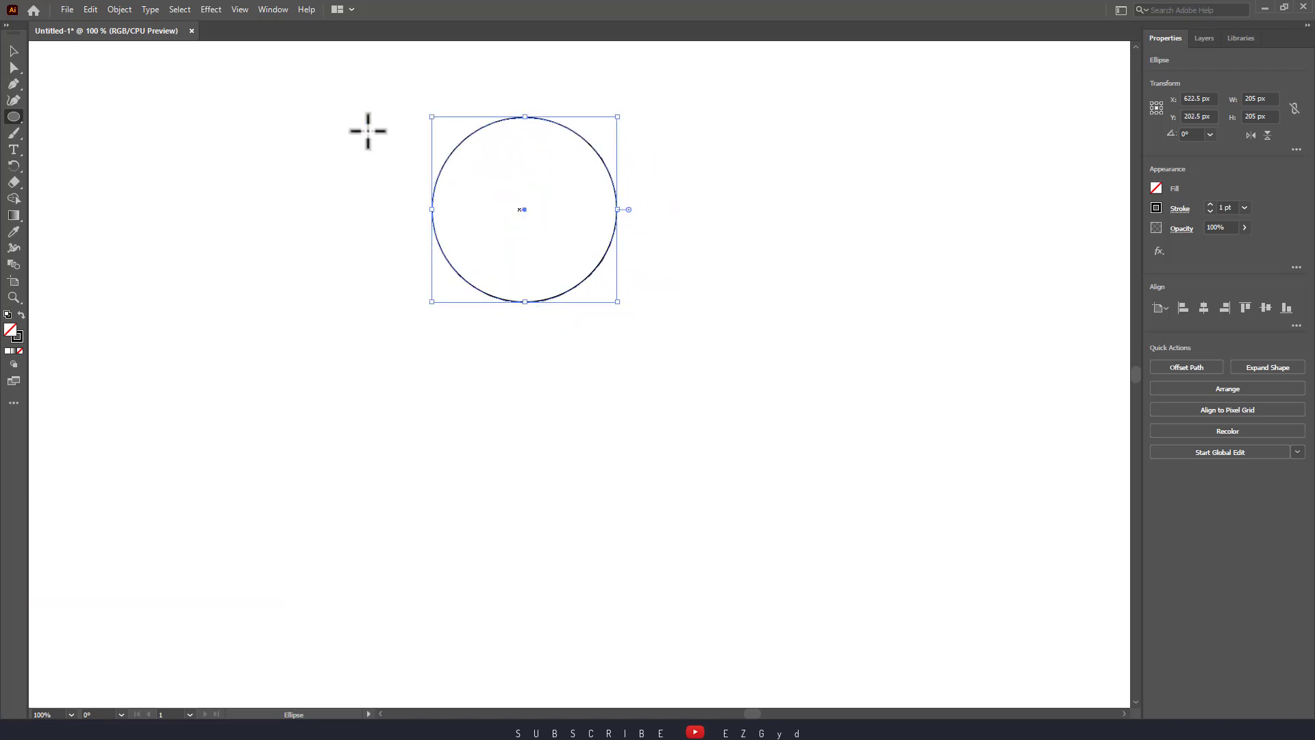
Duplicate the circle and place the copy directly below the original, overlapping it, at X 622.5 px, Y 361.5 px
{"action": "left_click", "coordinate": [92, 10]}
{"action": "left_click", "coordinate": [120, 75]}
{"action": "left_click", "coordinate": [92, 9]}
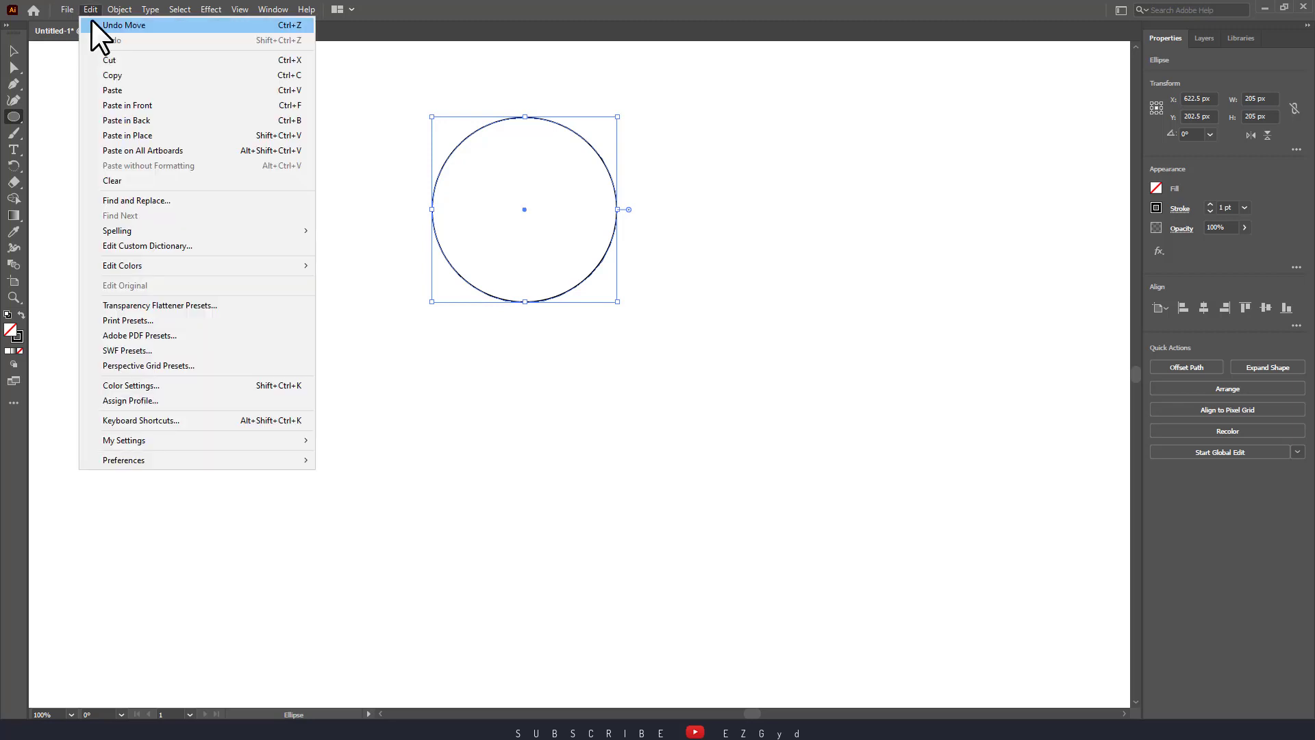
{"action": "left_click", "coordinate": [117, 89]}
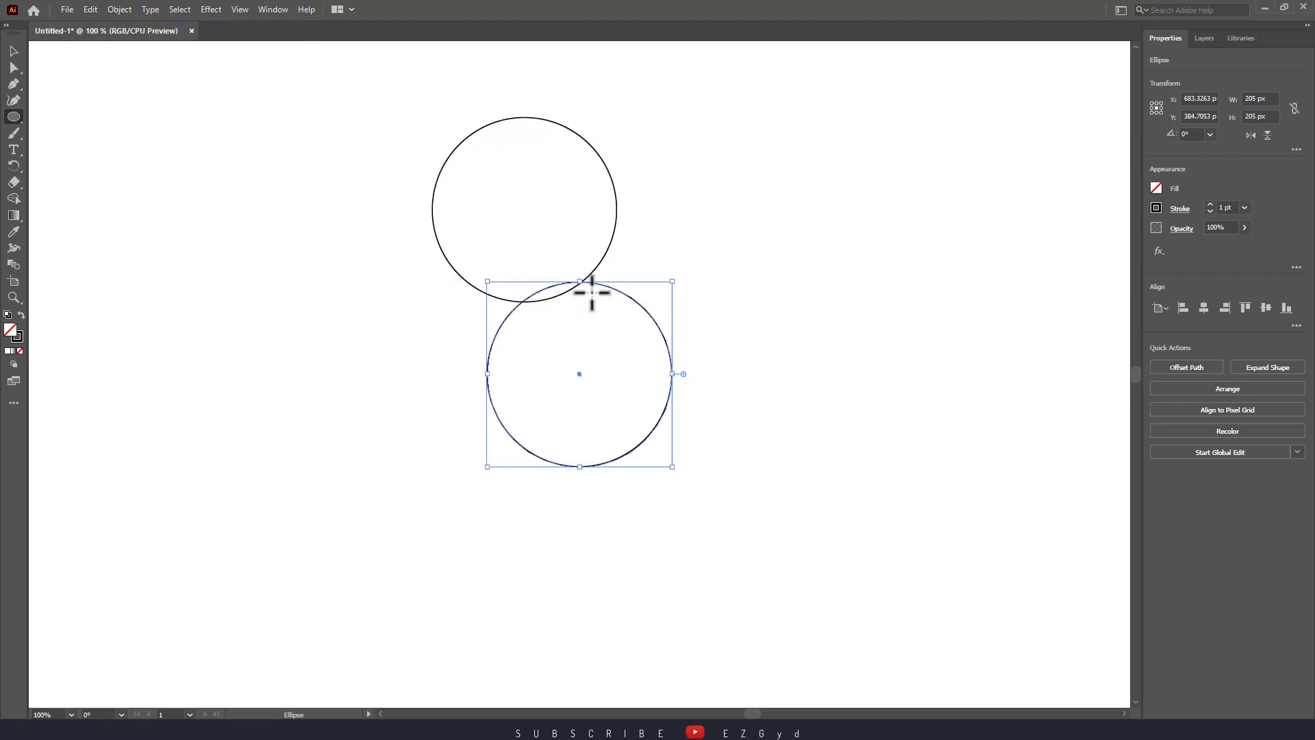
{"action": "left_click_drag", "start_coordinate": [579, 375], "coordinate": [523, 354]}
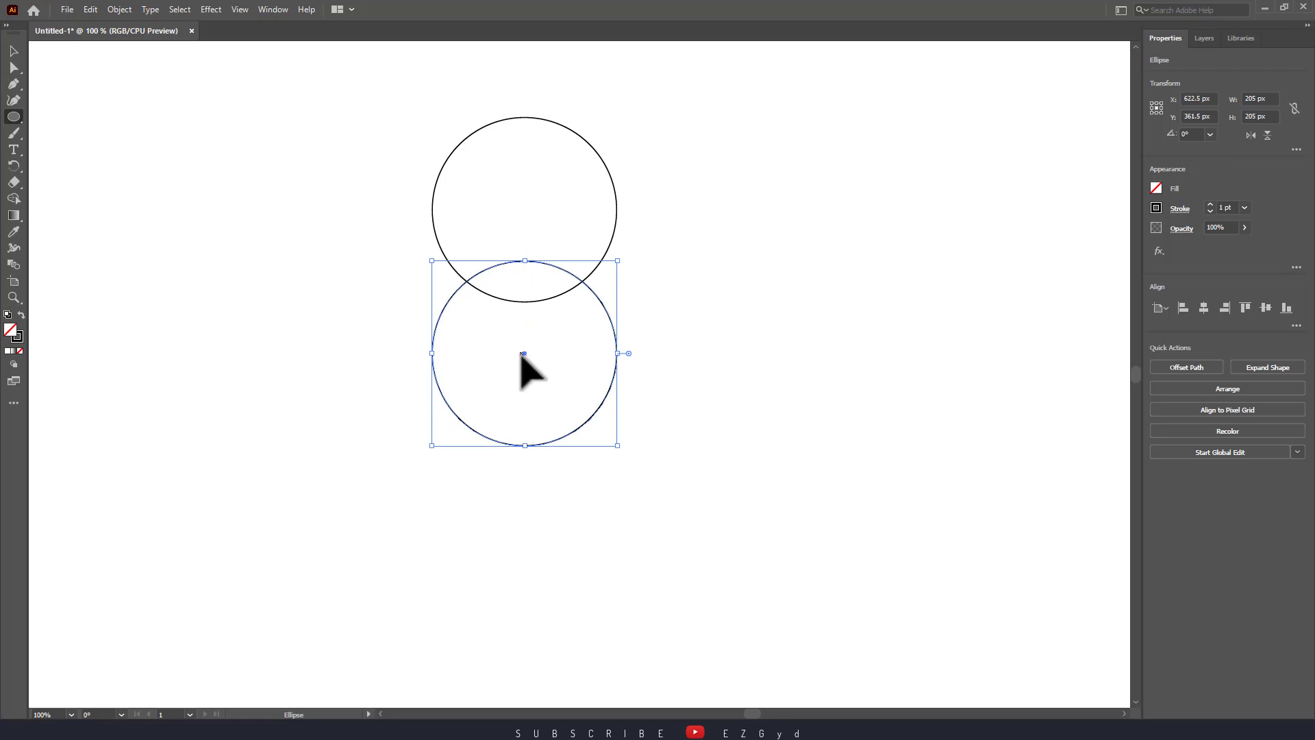
Use the Shape Builder on both circles to turn their overlapping area into a separate lens shape
{"action": "left_click", "coordinate": [14, 51]}
{"action": "left_click_drag", "start_coordinate": [349, 117], "coordinate": [686, 458]}
{"action": "left_click", "coordinate": [825, 424]}
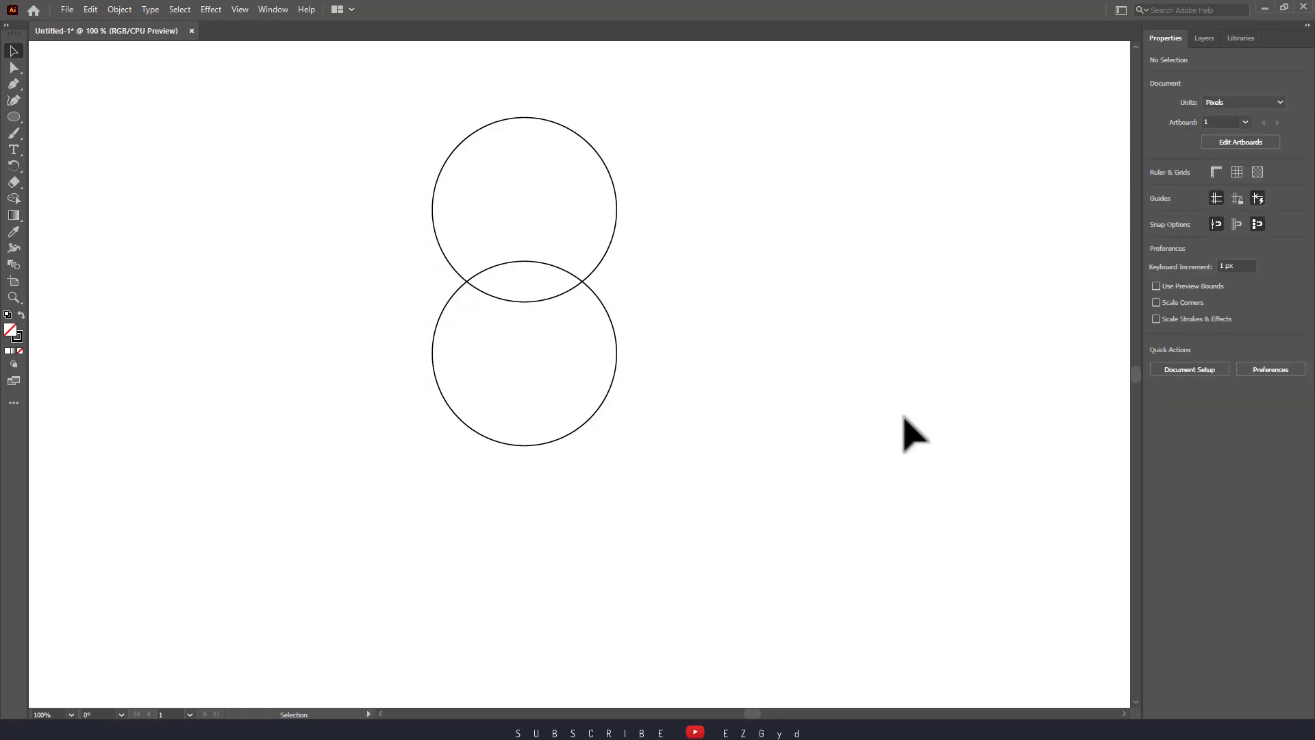
{"action": "left_click_drag", "start_coordinate": [352, 91], "coordinate": [691, 463]}
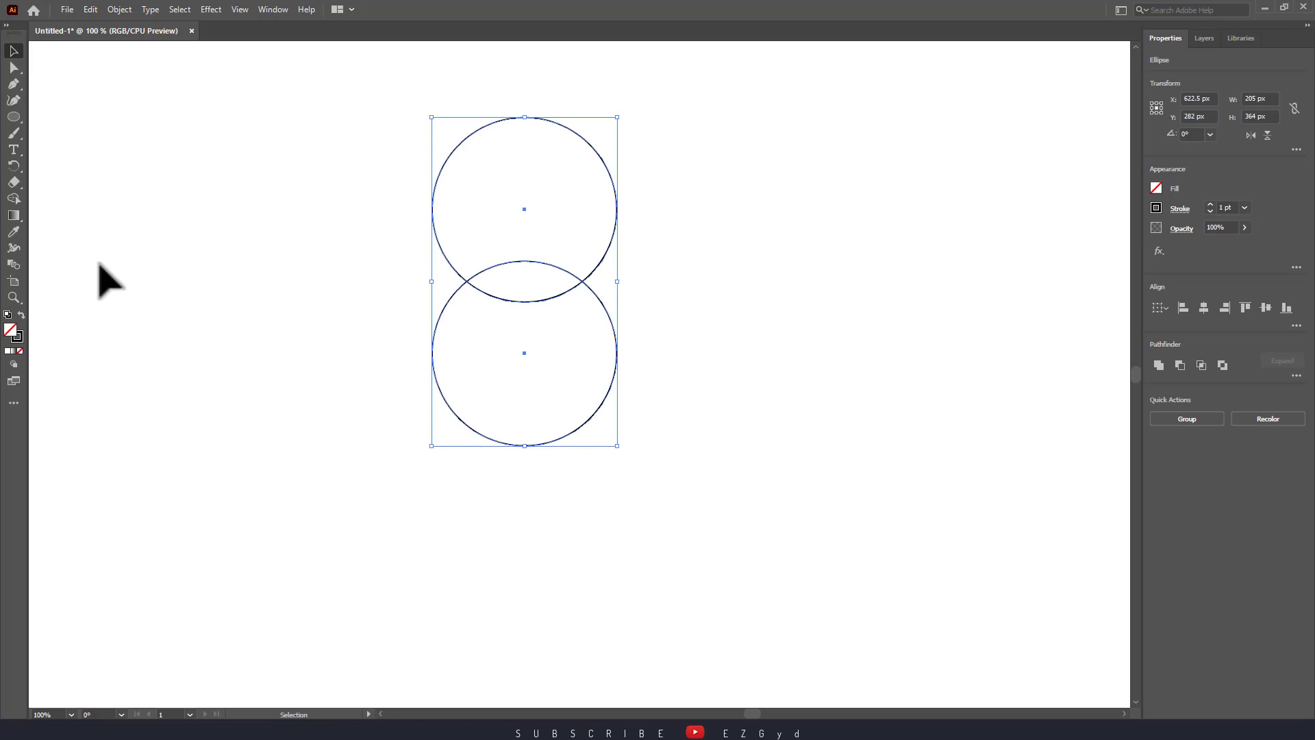
{"action": "left_click", "coordinate": [16, 199]}
{"action": "mouse_move", "coordinate": [488, 221]}
{"action": "left_mouse_down"}
{"action": "mouse_move", "coordinate": [441, 302]}
{"action": "mouse_move", "coordinate": [472, 369]}
{"action": "mouse_move", "coordinate": [496, 385]}
{"action": "left_mouse_up"}
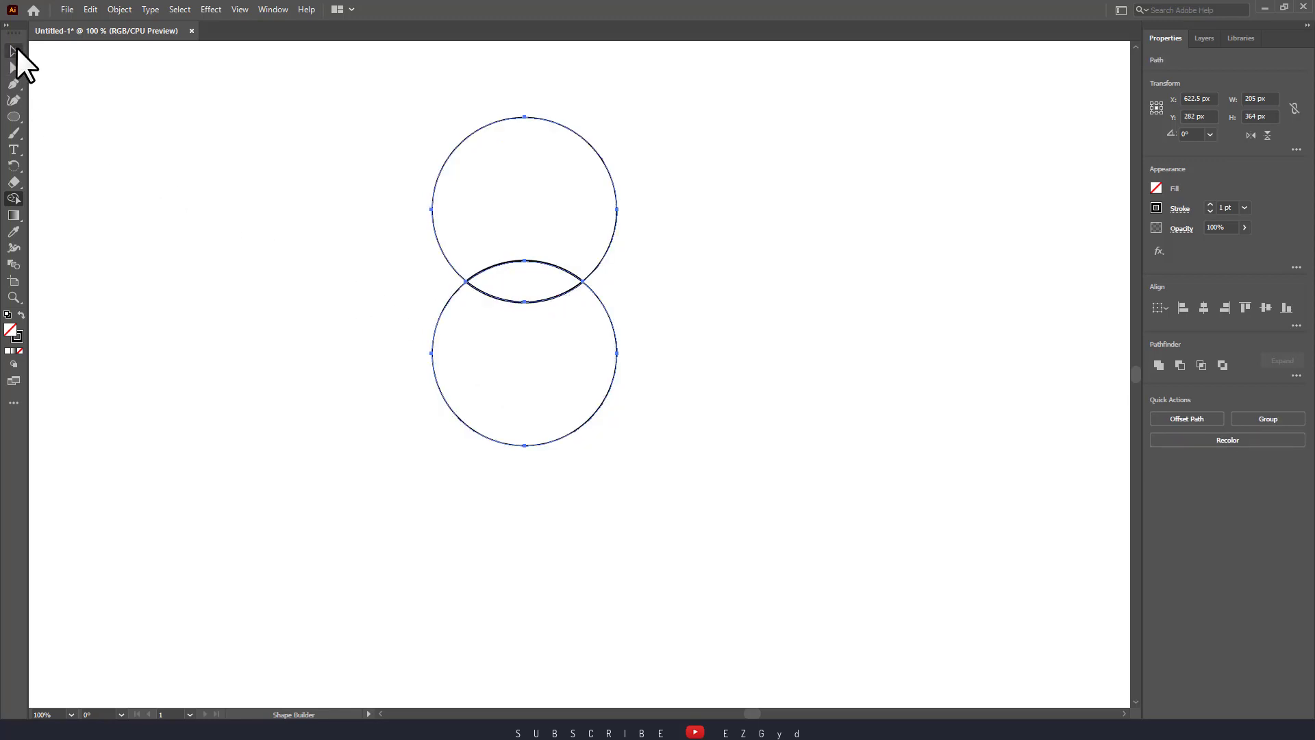
{"action": "left_click", "coordinate": [8, 48]}
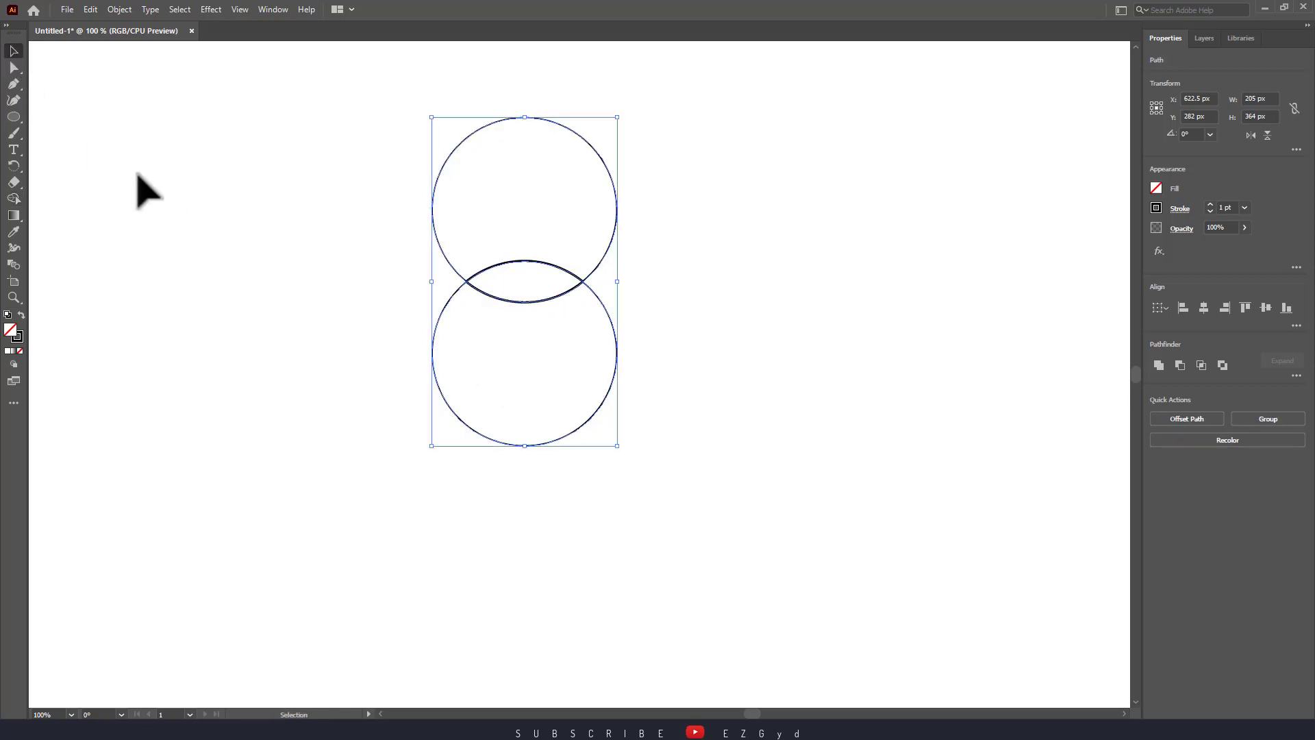
{"action": "left_click", "coordinate": [157, 190]}
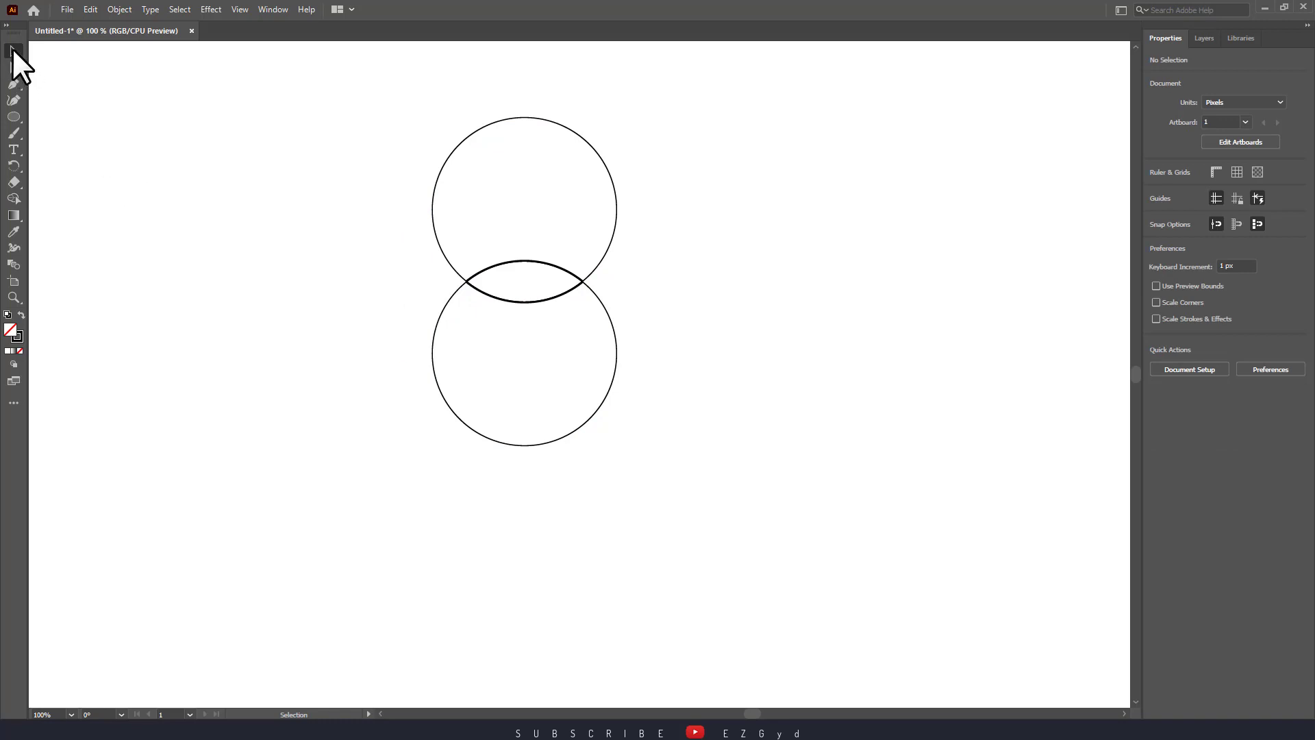
Move the lens shape out of the overlap to clear space beside the circles, at about X 811.5 px, Y 328 px
{"action": "left_click", "coordinate": [493, 295]}
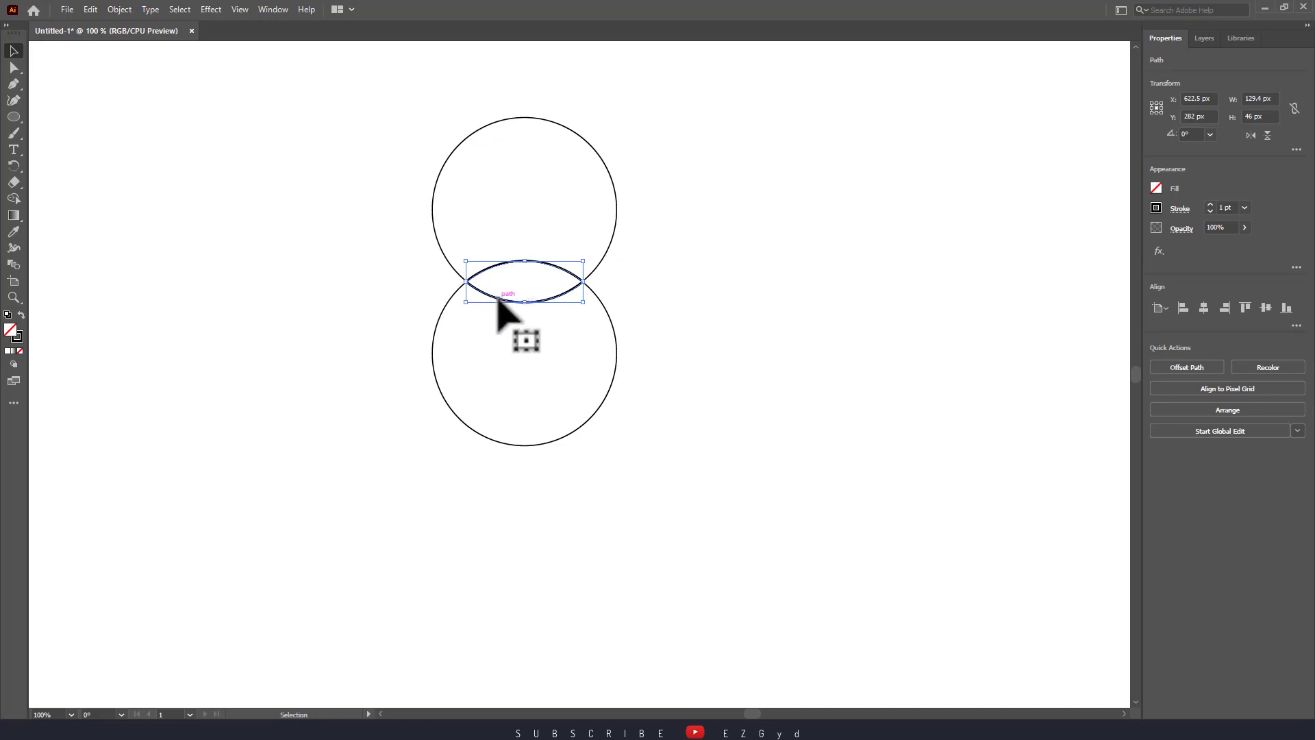
{"action": "left_click_drag", "start_coordinate": [498, 300], "coordinate": [641, 302]}
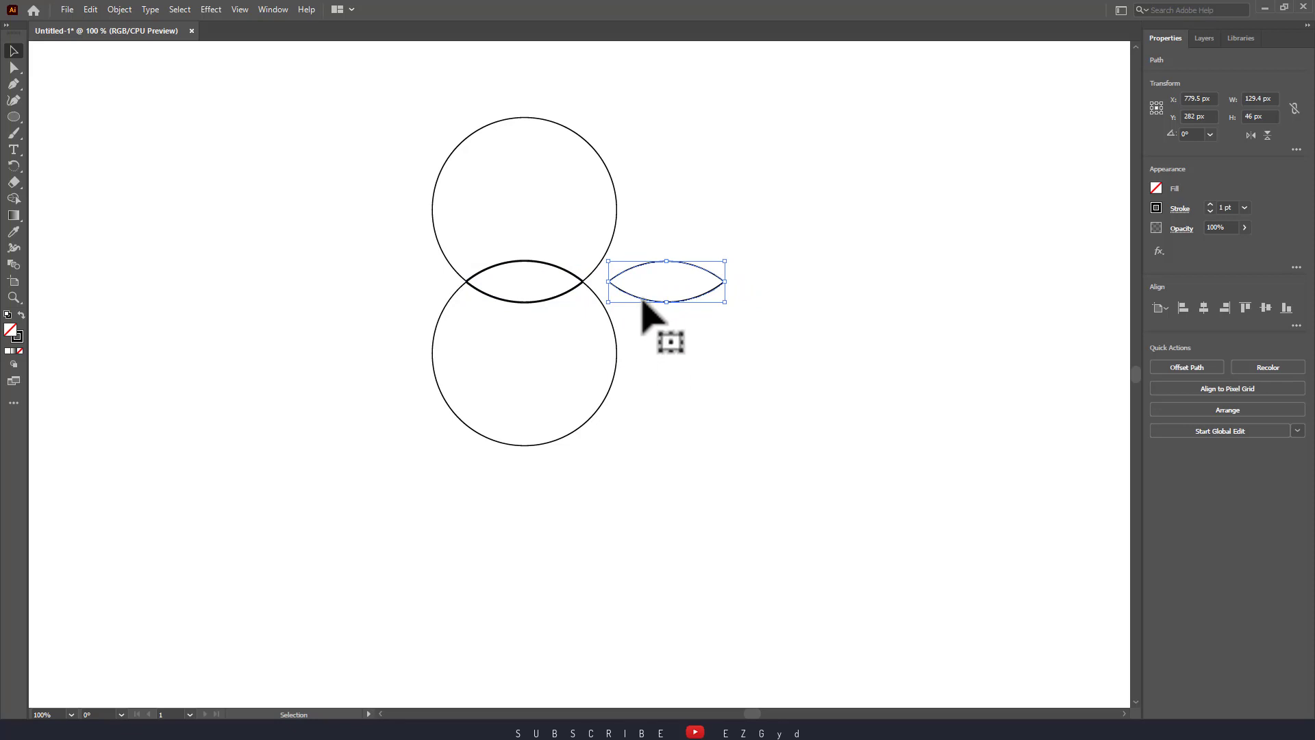
{"action": "left_click_drag", "start_coordinate": [640, 296], "coordinate": [675, 347]}
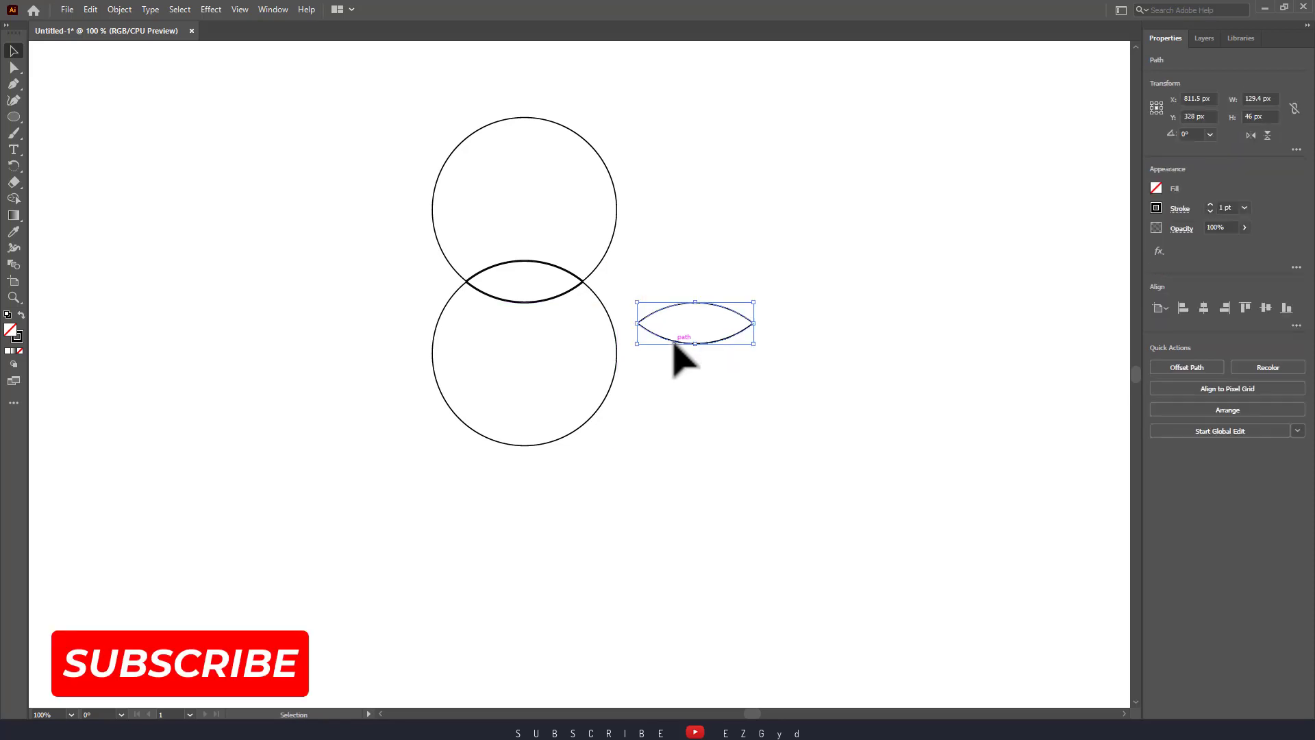
{"action": "left_click", "coordinate": [678, 391]}
Delete the overlapping circle shapes and move the lens into their place, at about X 618.5 px, Y 316 px
{"action": "left_click_drag", "start_coordinate": [605, 132], "coordinate": [458, 490]}
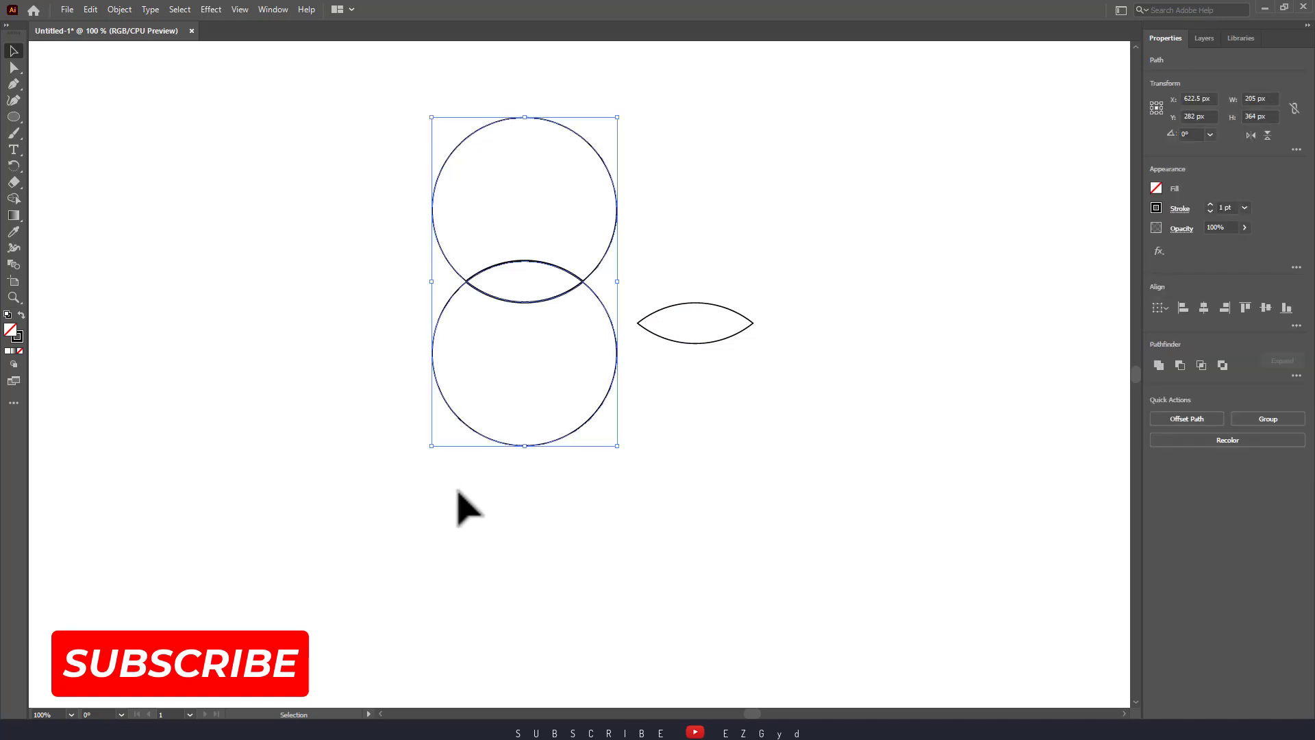
{"action": "key", "text": "Delete"}
{"action": "left_click_drag", "start_coordinate": [696, 303], "coordinate": [518, 293]}
{"action": "left_click", "coordinate": [644, 360]}
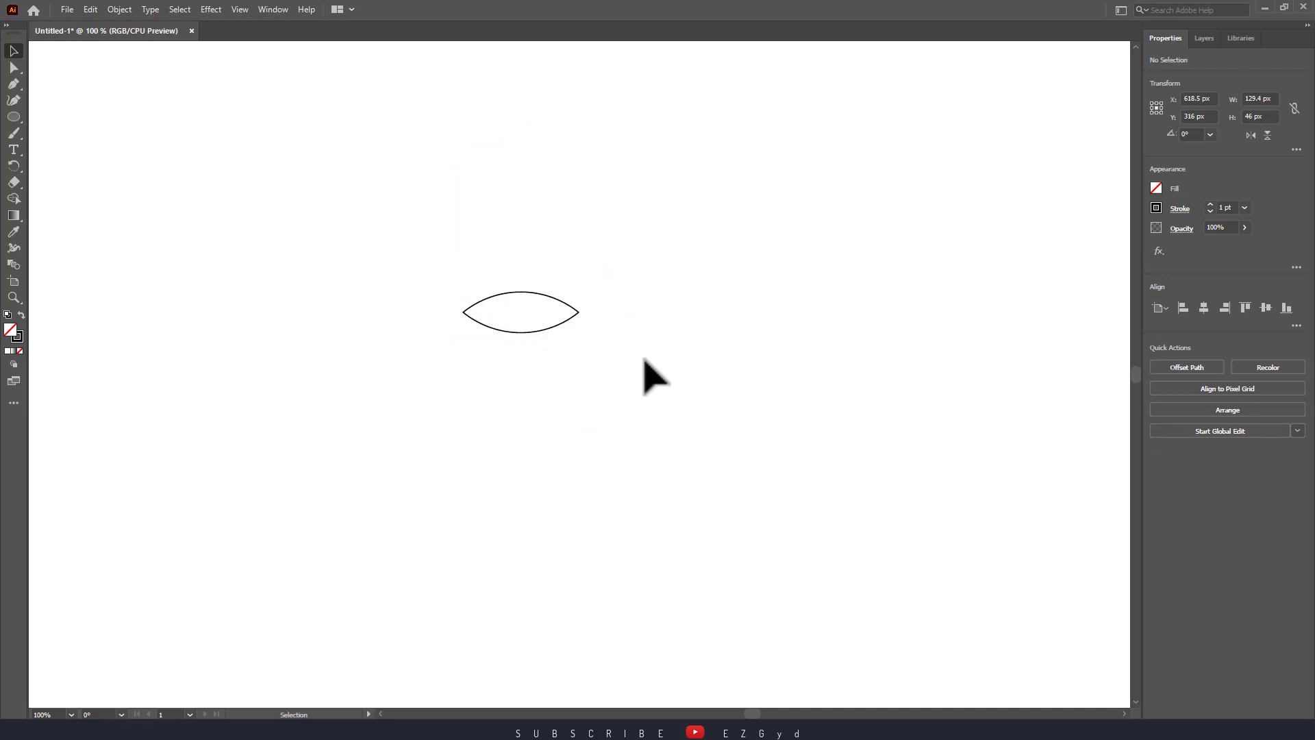
Draw a 44 px circle from the centre of the lens as the iris, nearly touching its upper and lower curves
{"action": "key", "text": "ctrl+plus"}
{"action": "key", "text": "ctrl+plus"}
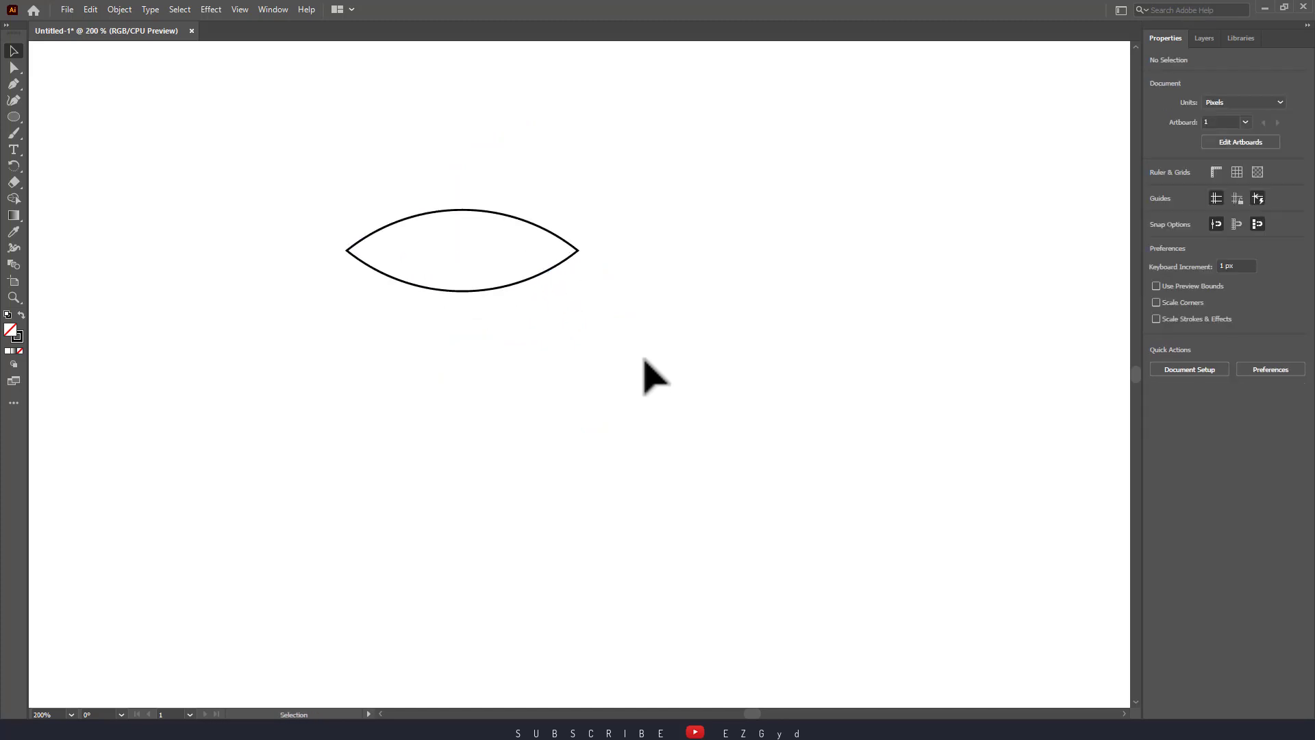
{"action": "key", "text": "space"}
{"action": "left_click_drag", "start_coordinate": [644, 360], "coordinate": [687, 388]}
{"action": "left_click", "coordinate": [592, 293]}
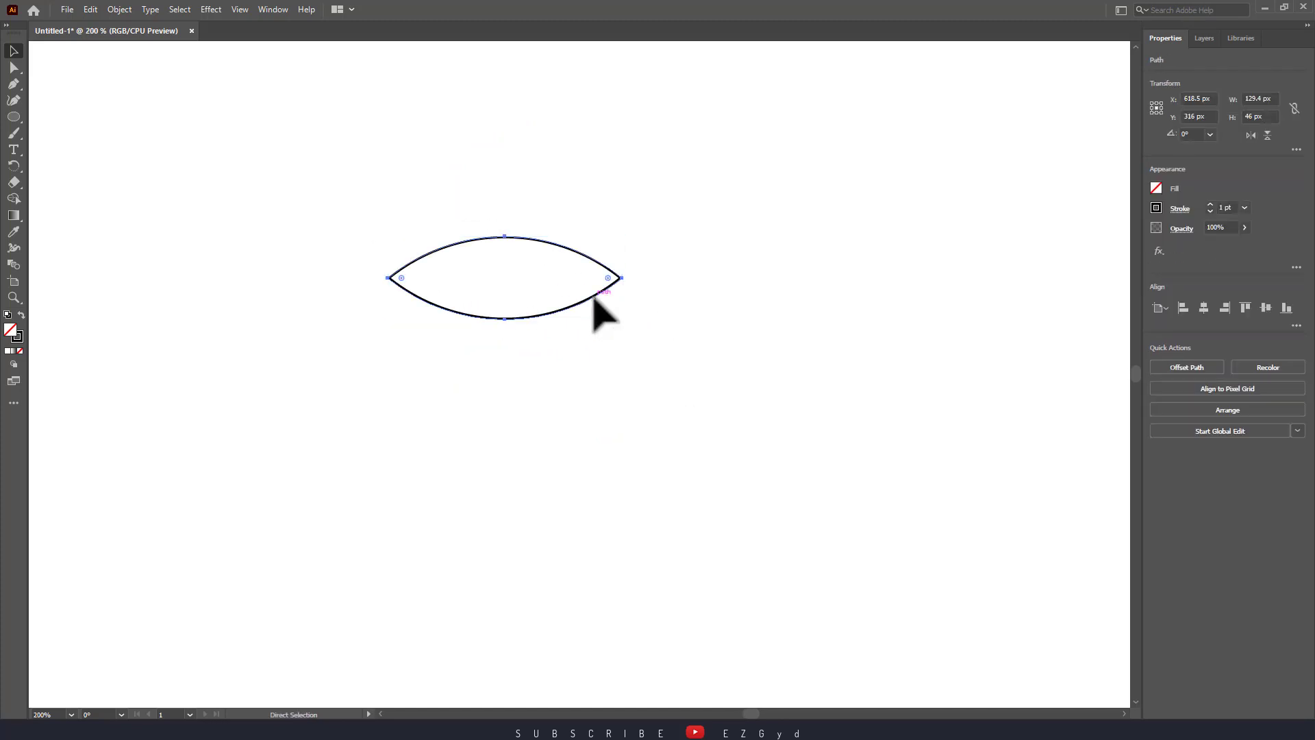
{"action": "key", "text": "ctrl+plus"}
{"action": "key", "text": "space"}
{"action": "left_click_drag", "start_coordinate": [626, 262], "coordinate": [568, 197]}
{"action": "left_click", "coordinate": [814, 379]}
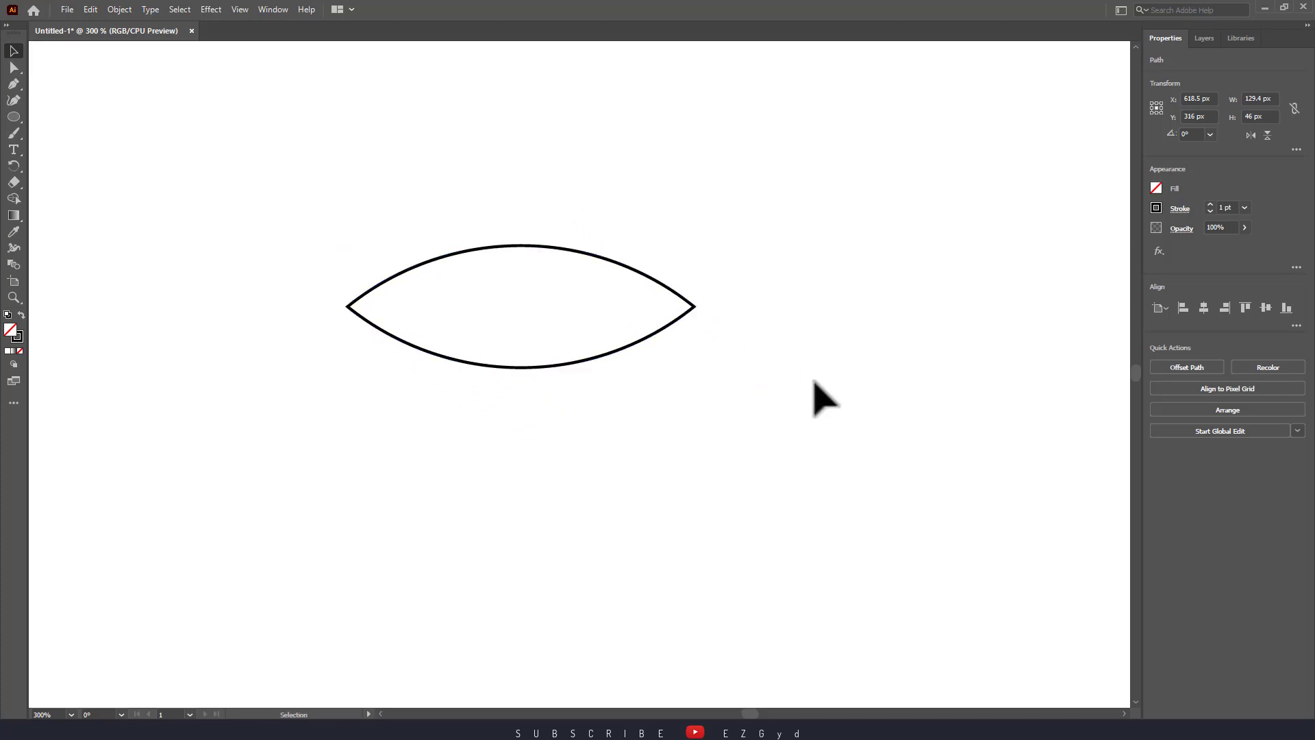
{"action": "left_click", "coordinate": [13, 117]}
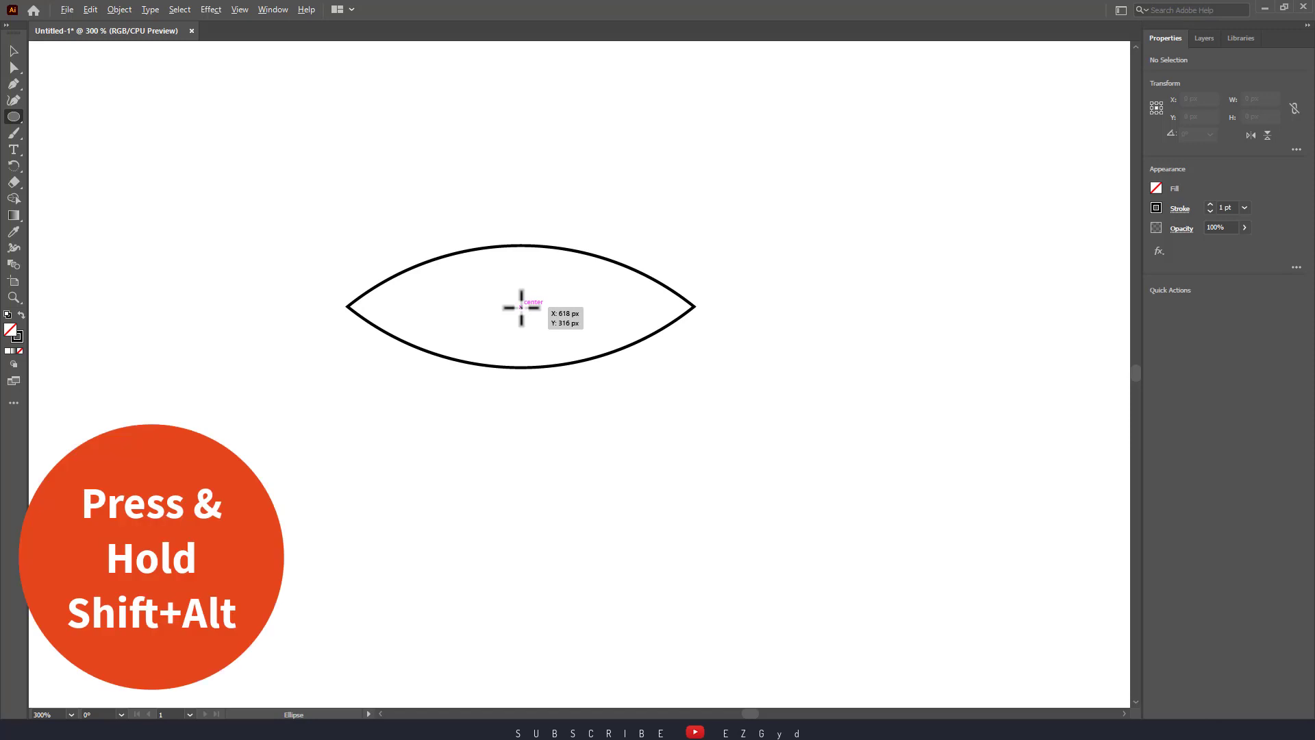
{"action": "left_click_drag", "start_coordinate": [521, 306], "coordinate": [566, 365]}
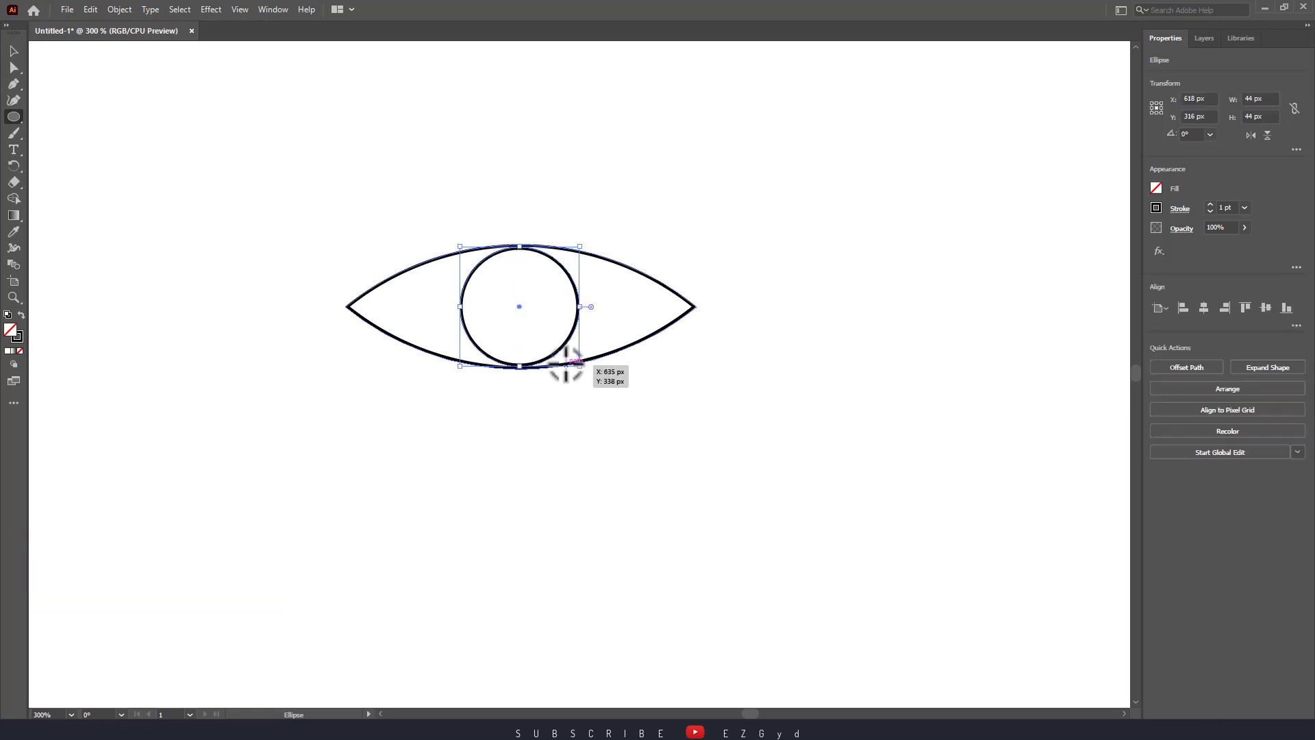
{"action": "key", "text": "a"}
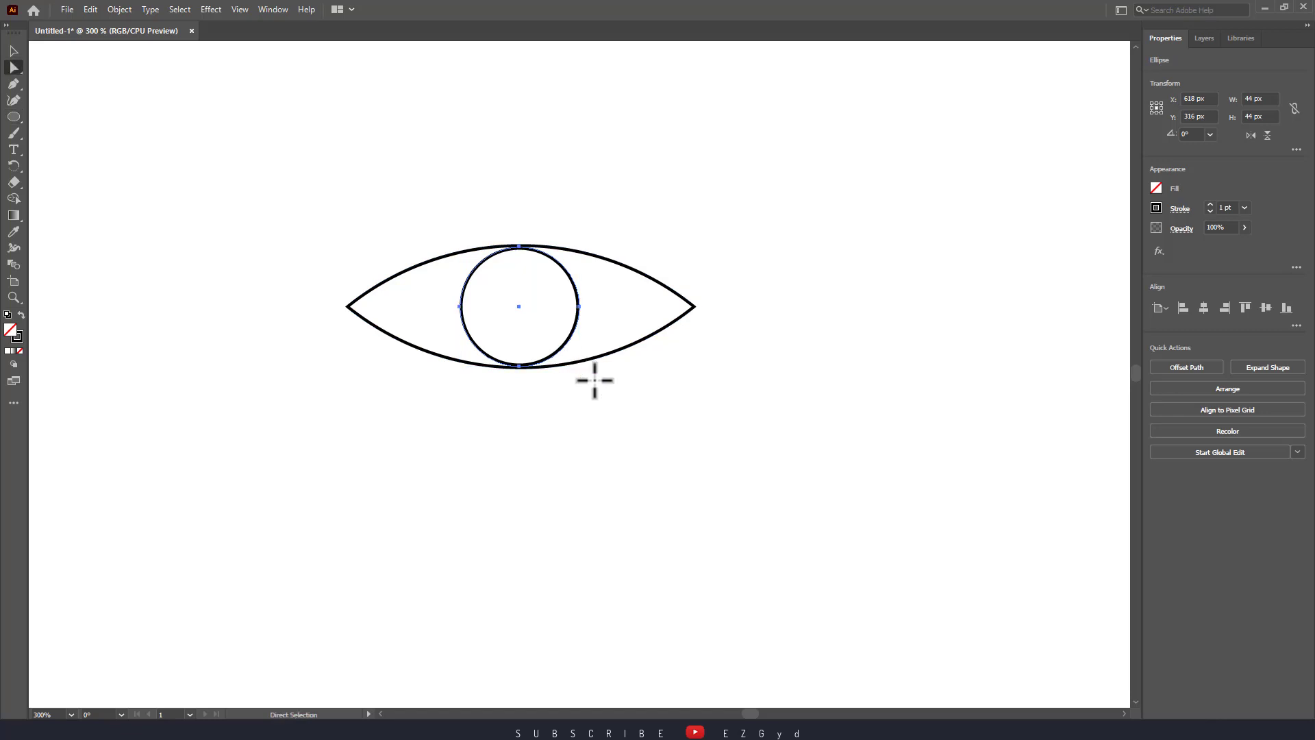
{"action": "key", "text": "v"}
{"action": "left_click", "coordinate": [594, 383]}
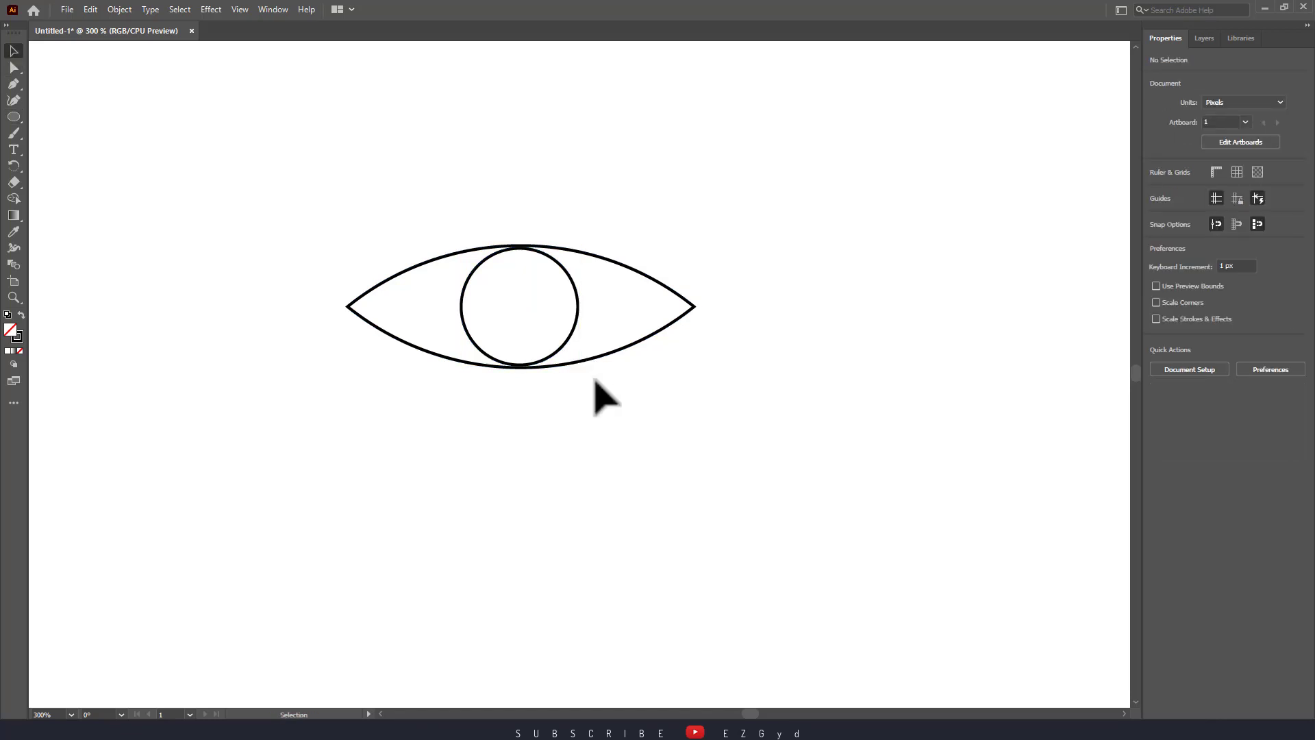
Draw a 16 px circle from the iris centre as the pupil and fill it with black
{"action": "left_click", "coordinate": [14, 118]}
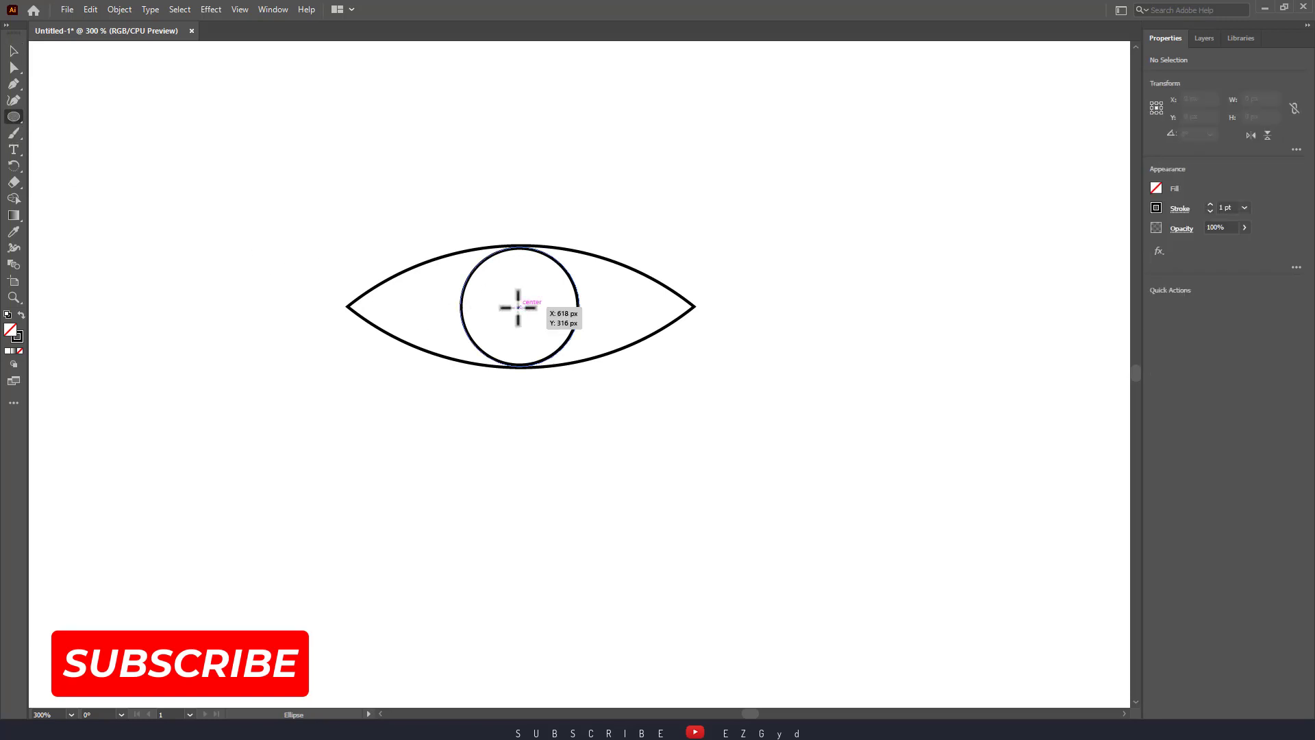
{"action": "left_click_drag", "start_coordinate": [518, 308], "coordinate": [535, 331]}
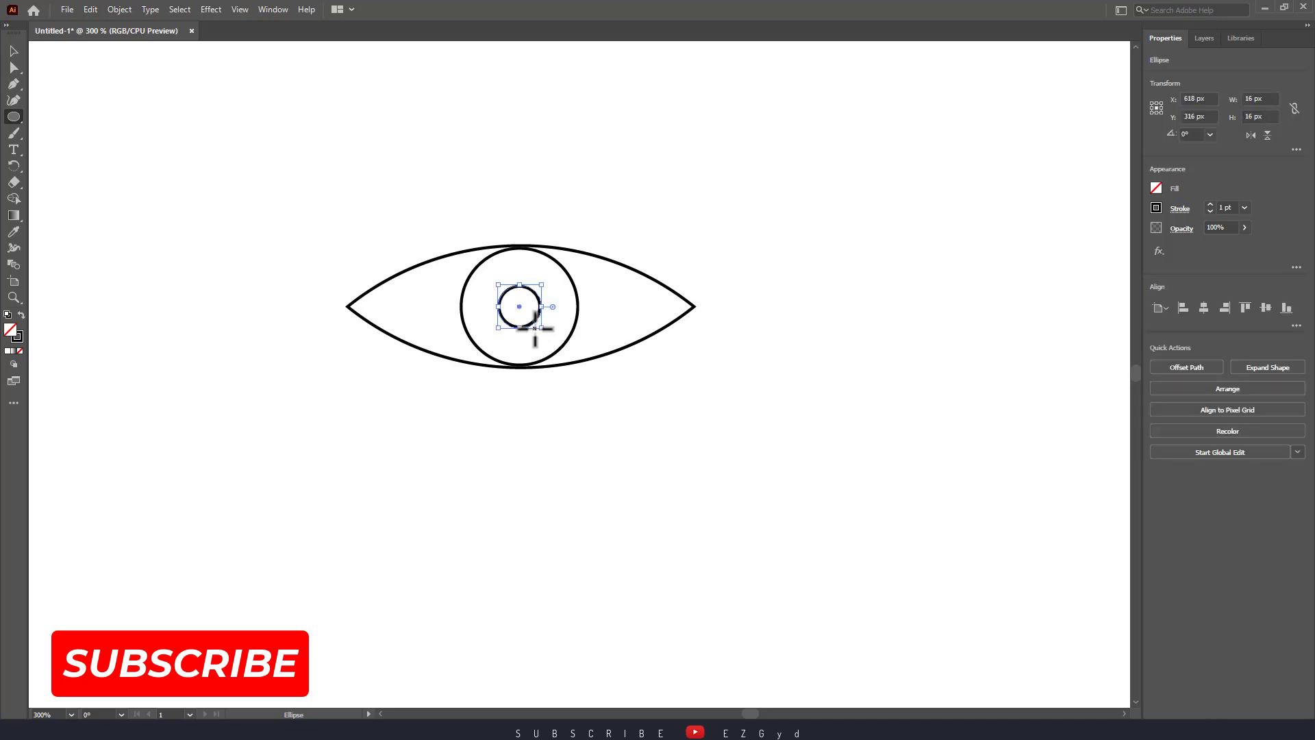
{"action": "left_click", "coordinate": [631, 408]}
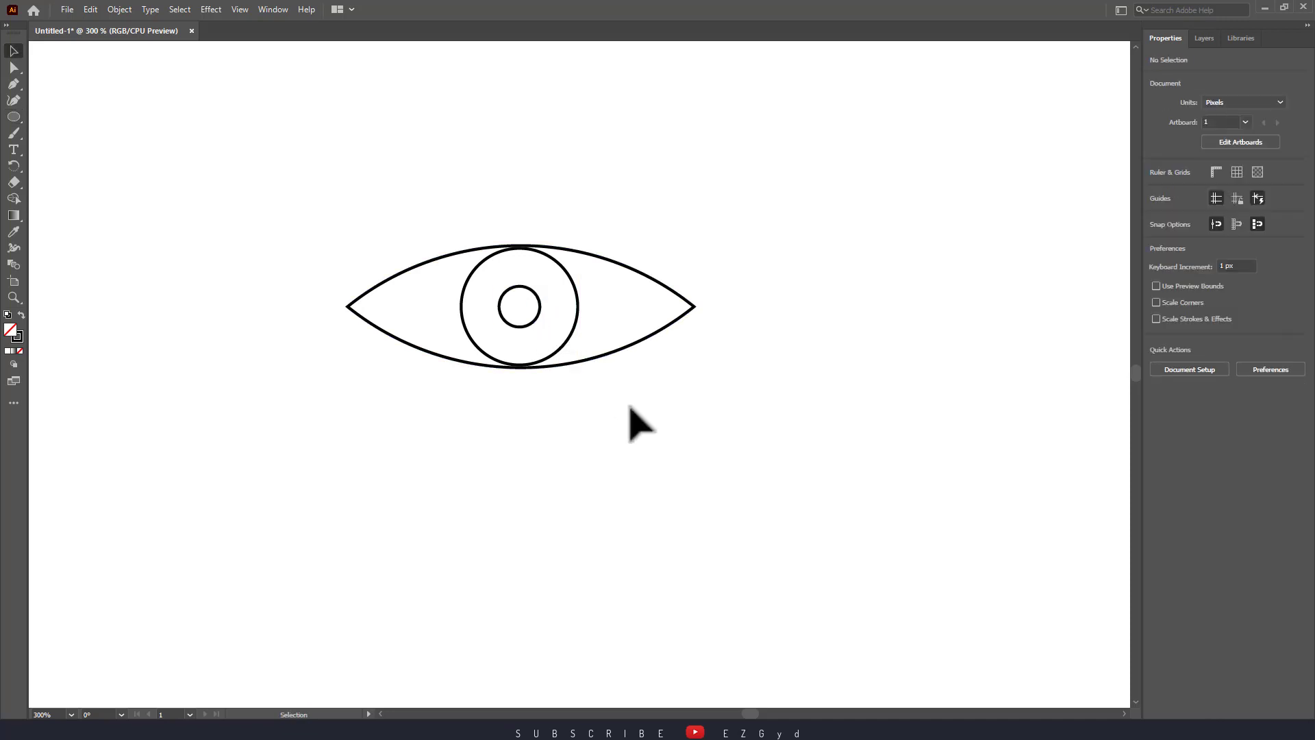
{"action": "left_click", "coordinate": [537, 322]}
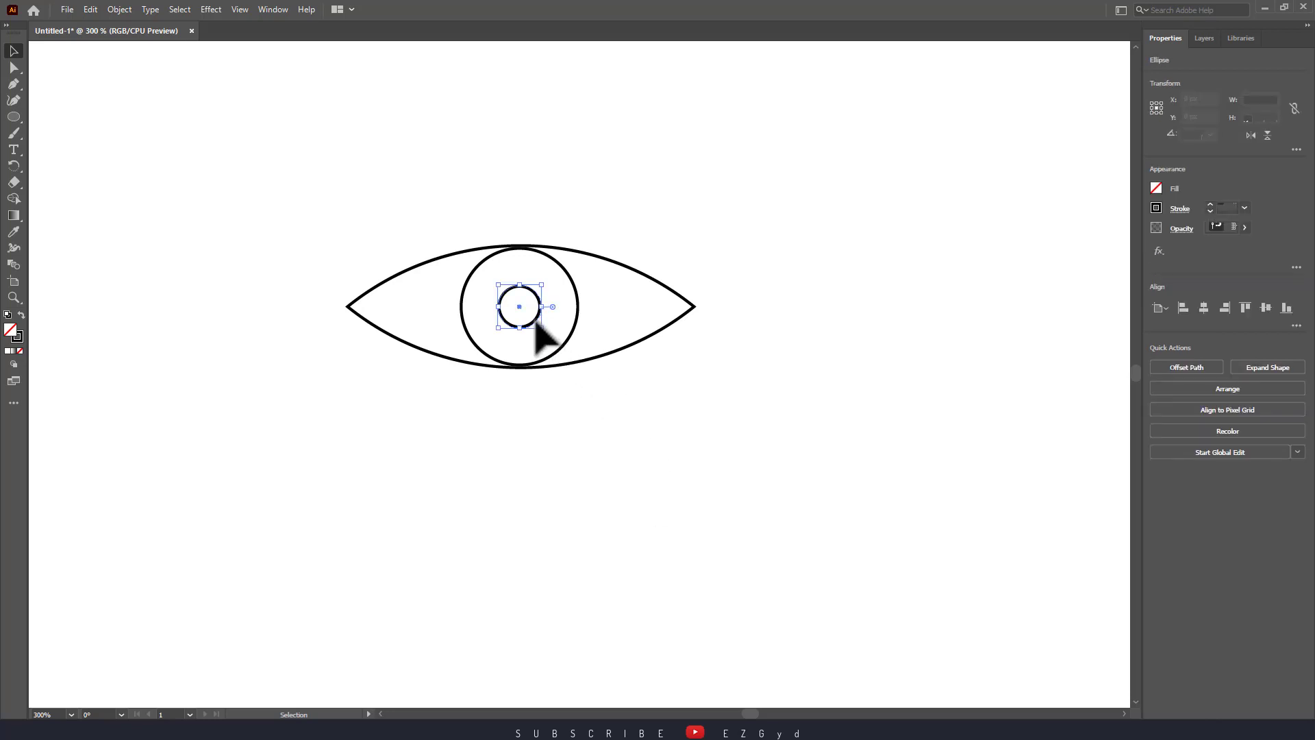
{"action": "left_click", "coordinate": [1157, 189]}
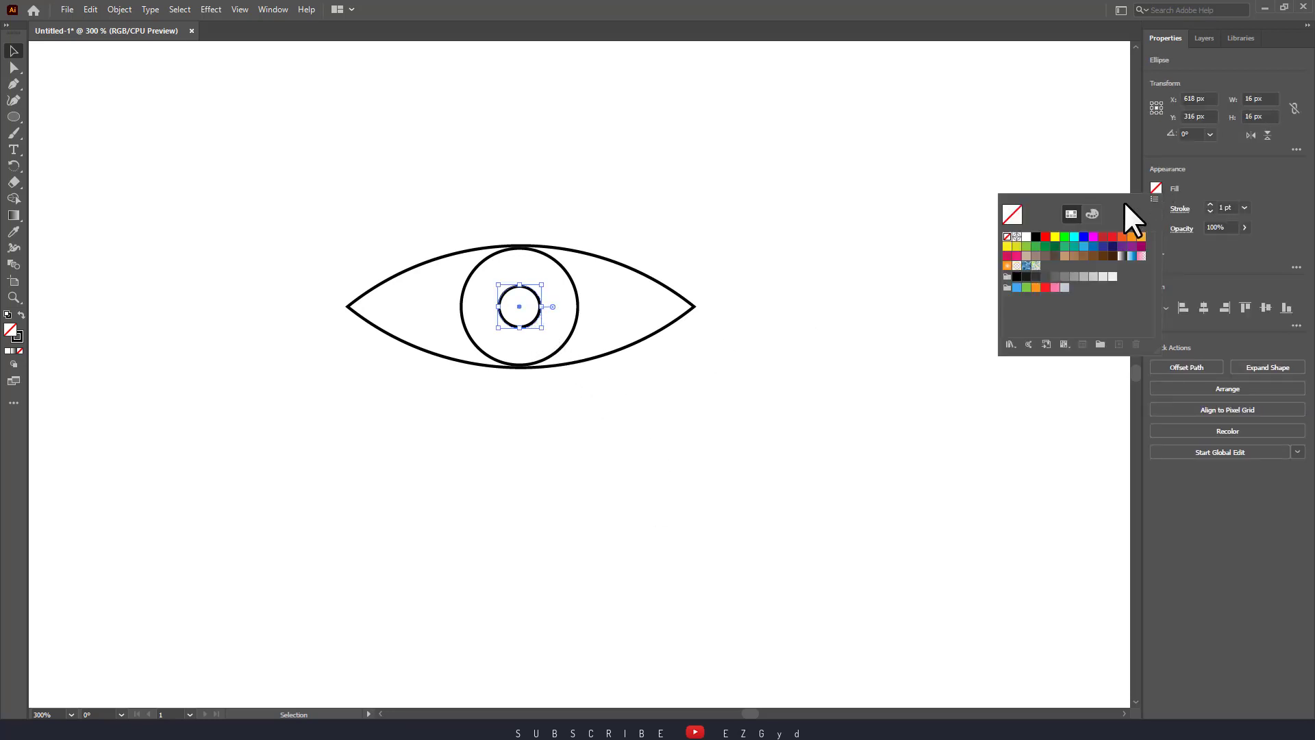
{"action": "left_click", "coordinate": [1036, 238]}
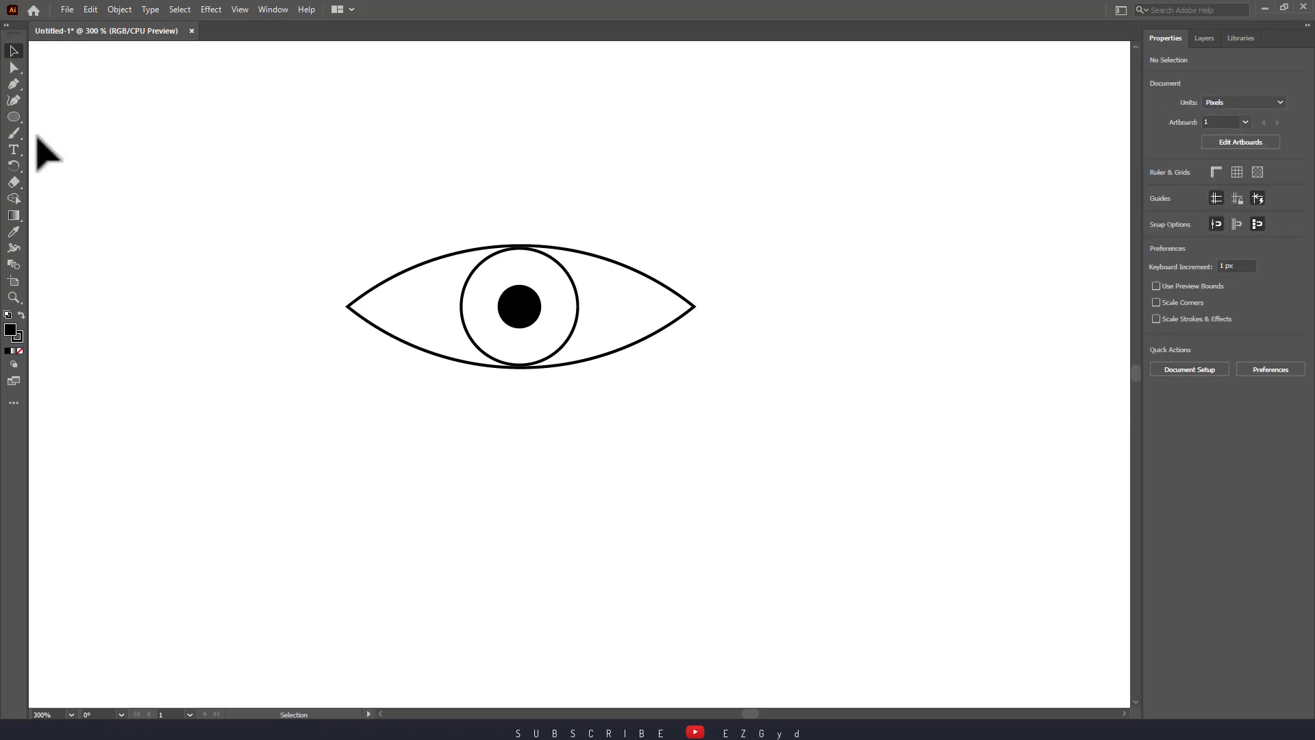
Draw a 4 px circle on the empty canvas beside the eye and give it a white fill and white stroke
{"action": "left_click", "coordinate": [14, 116]}
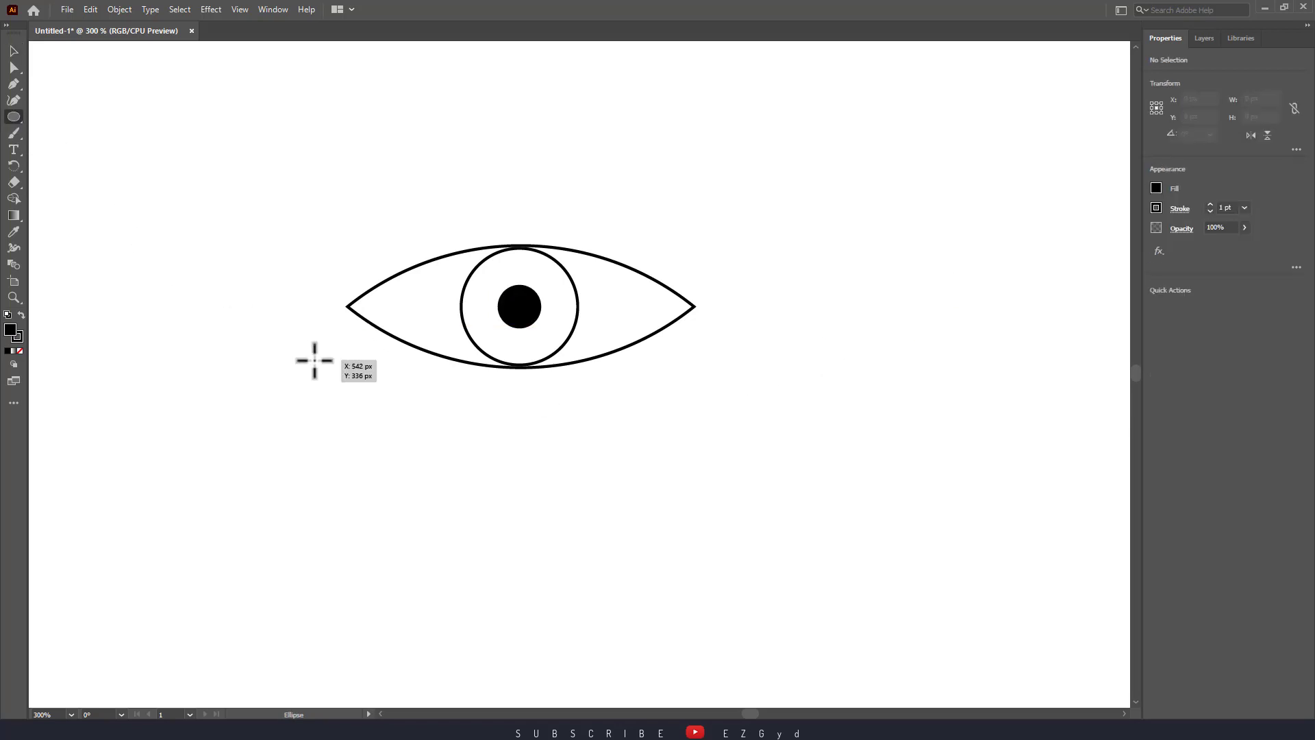
{"action": "left_click_drag", "start_coordinate": [314, 361], "coordinate": [320, 366]}
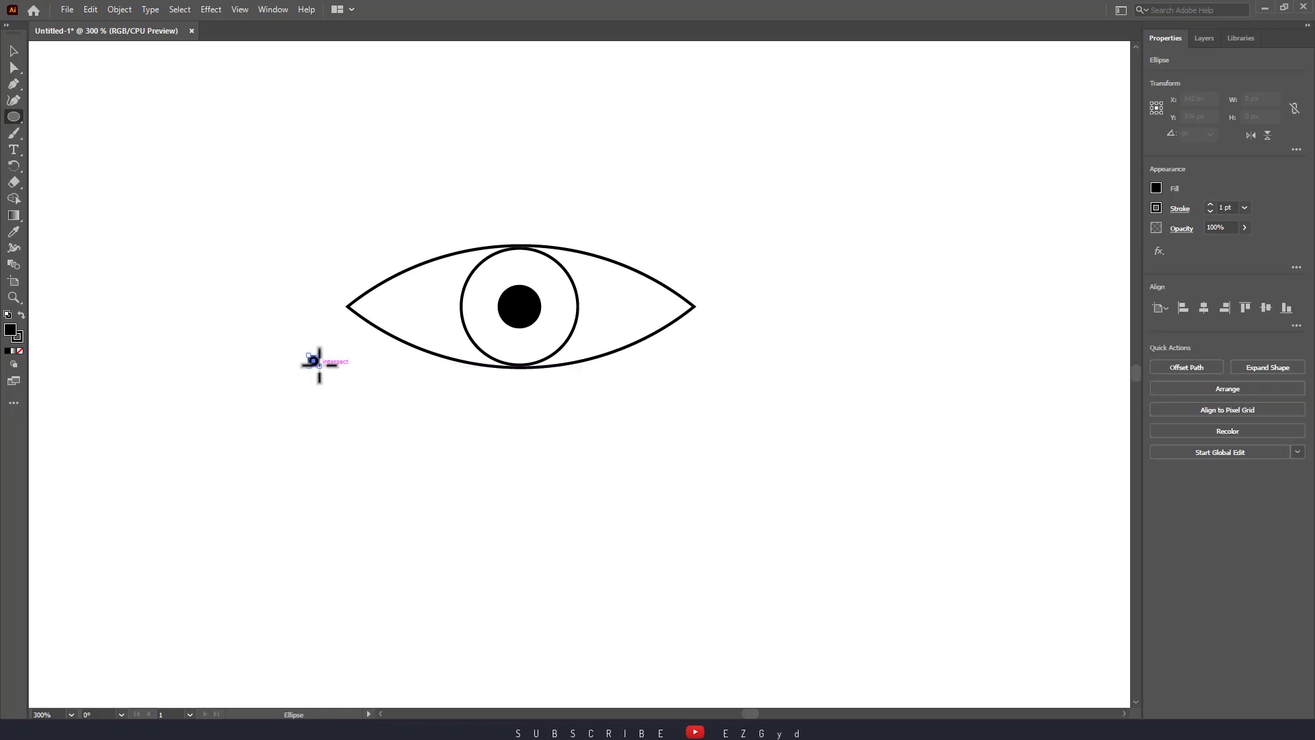
{"action": "left_click", "coordinate": [1157, 188]}
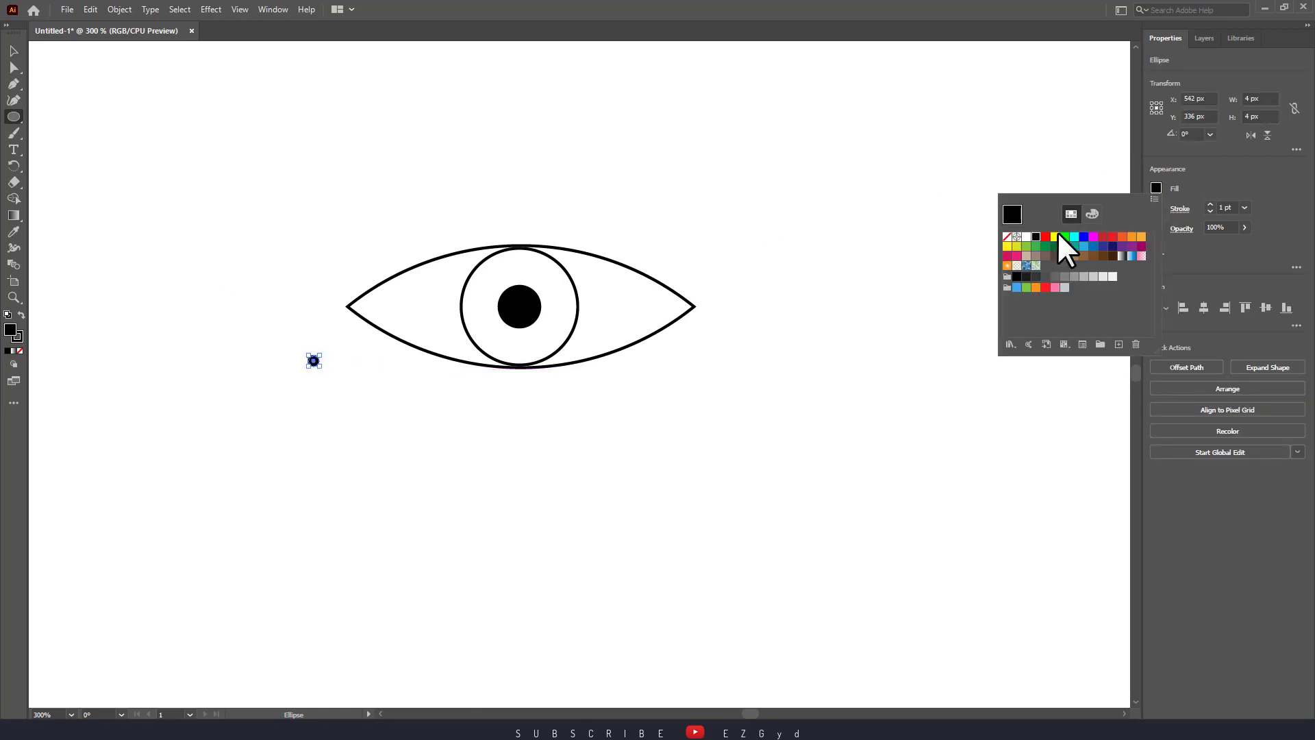
{"action": "left_click", "coordinate": [1027, 237]}
{"action": "left_click", "coordinate": [1179, 212]}
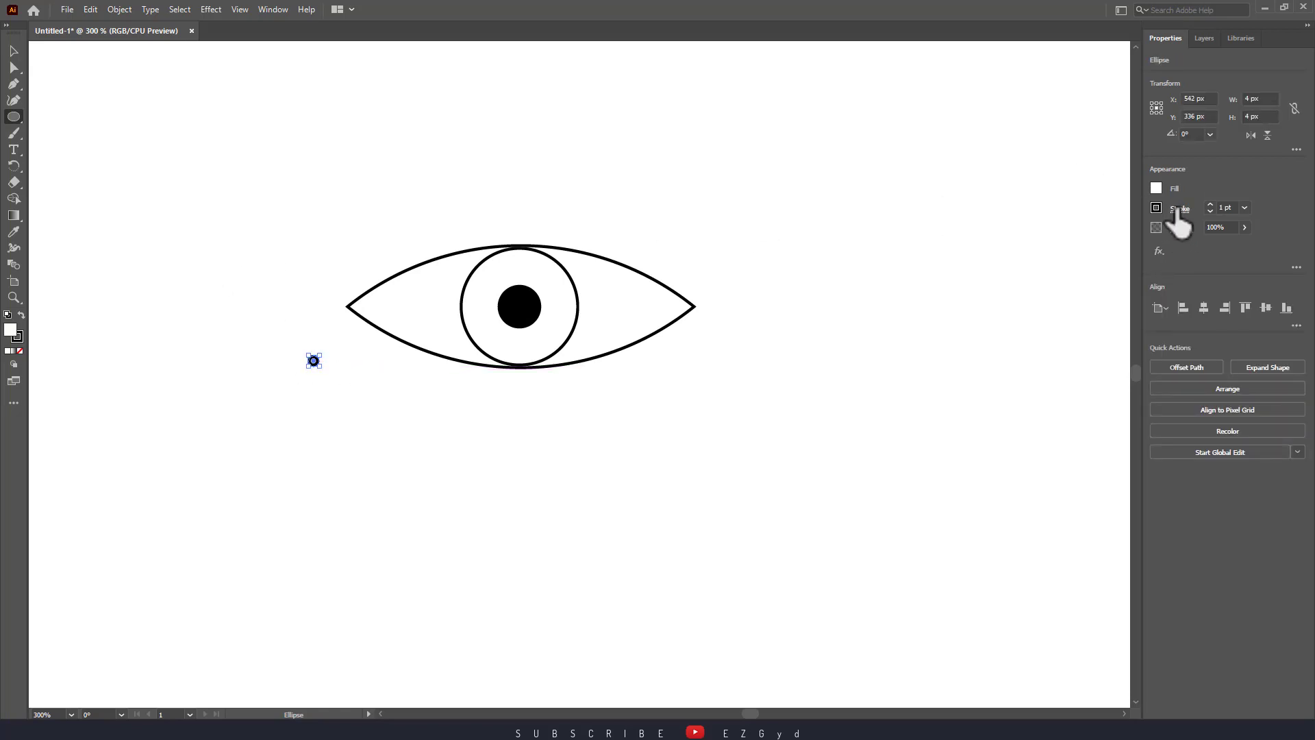
{"action": "left_click", "coordinate": [1156, 207]}
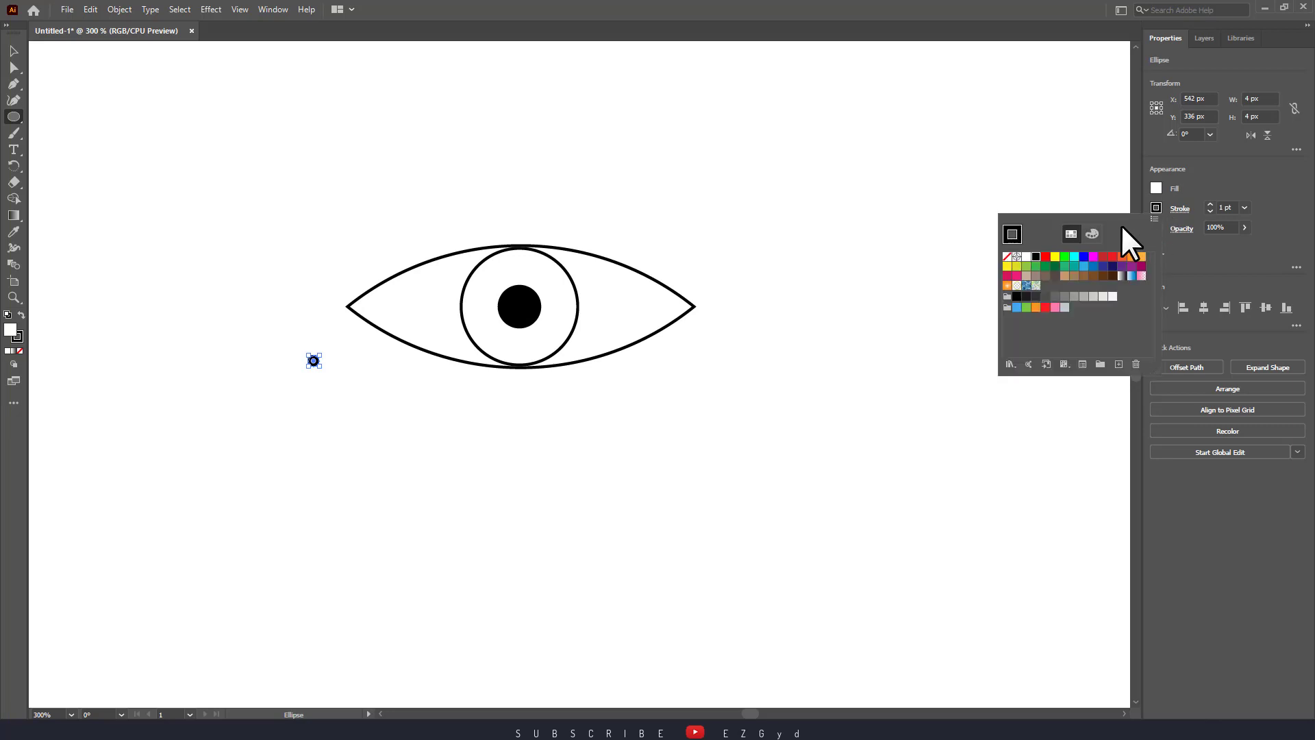
{"action": "left_click", "coordinate": [1026, 257]}
Move the small white circle onto the pupil's upper edge as a highlight, at X 619 px, Y 308 px
{"action": "left_click", "coordinate": [312, 360]}
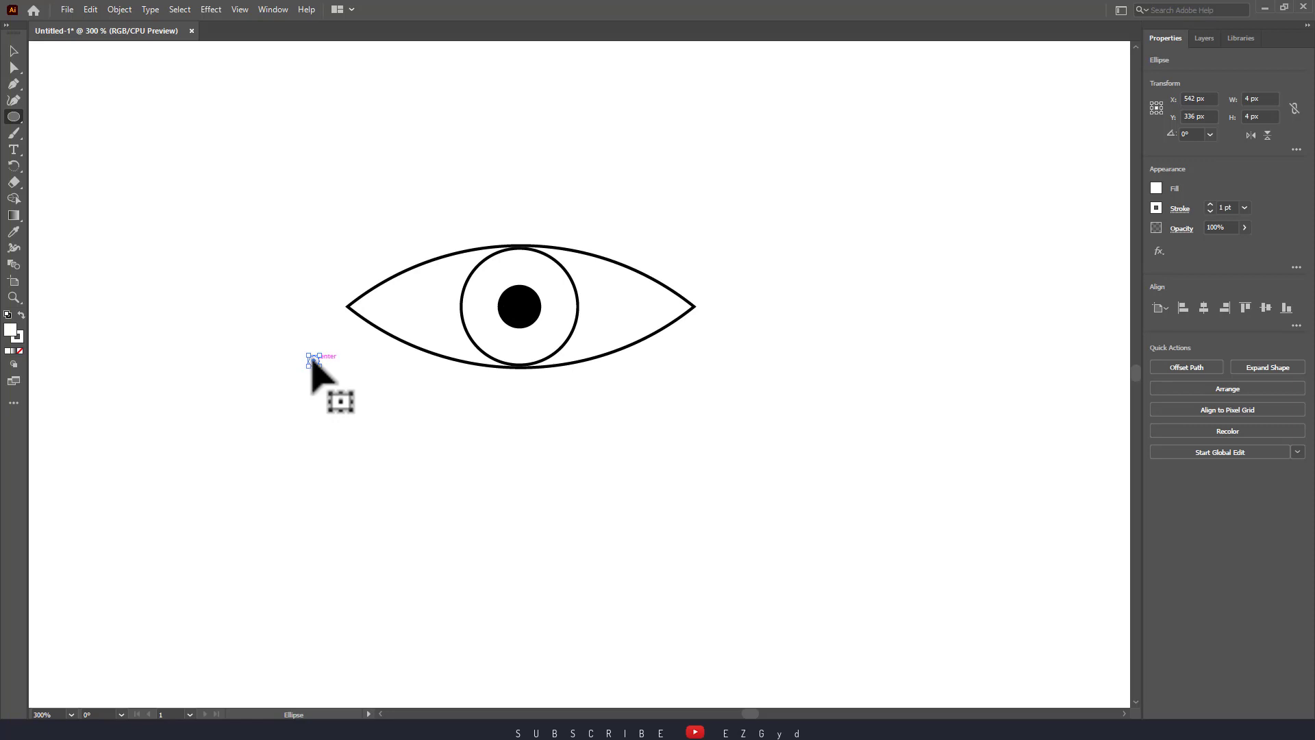
{"action": "left_click_drag", "start_coordinate": [314, 359], "coordinate": [522, 287]}
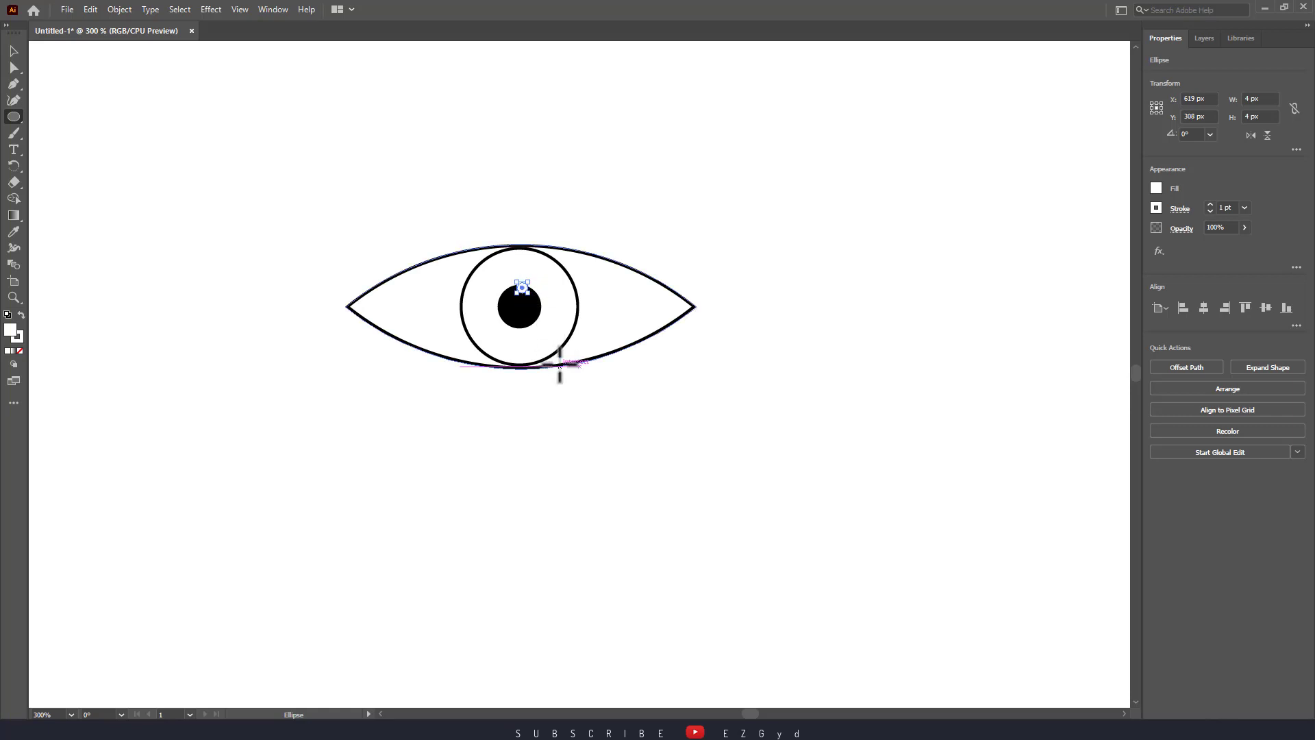
{"action": "key", "text": "v"}
{"action": "left_click", "coordinate": [560, 425]}
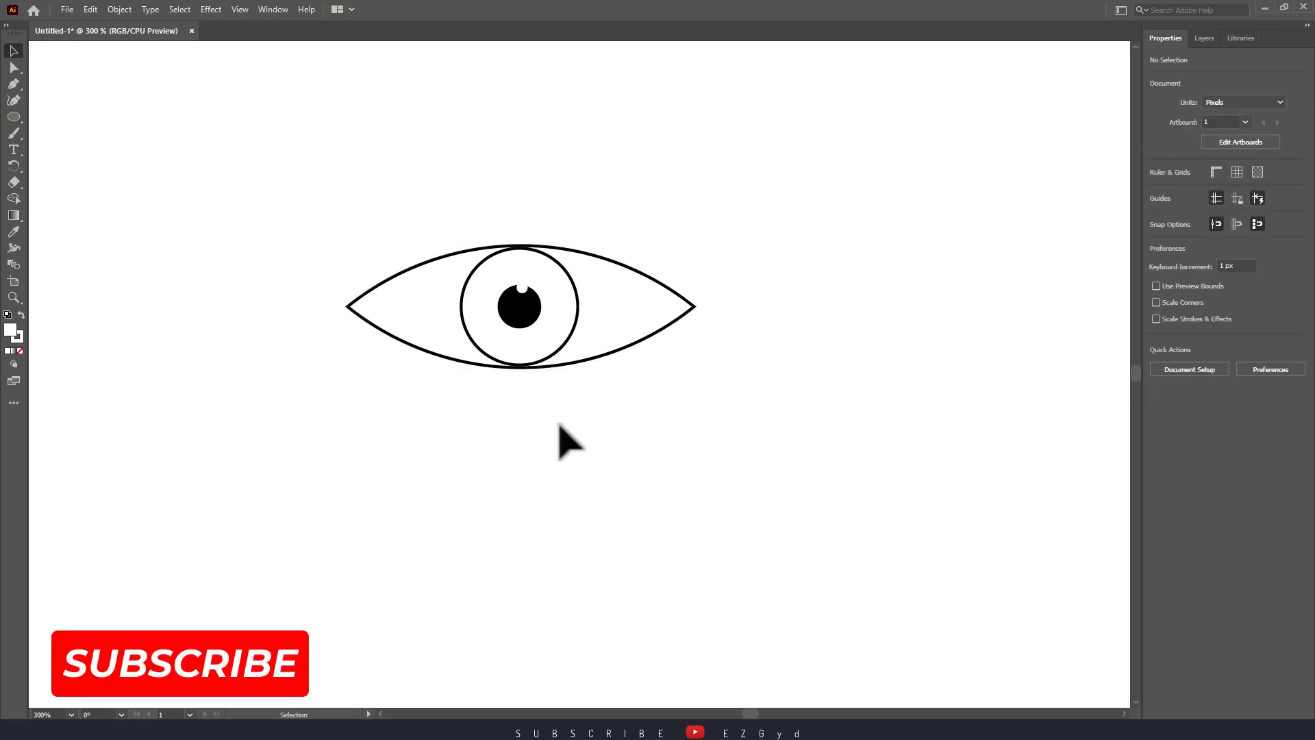
{"action": "key", "text": "ctrl+equal"}
{"action": "left_click_drag", "start_coordinate": [610, 464], "coordinate": [682, 532]}
{"action": "key", "text": "ctrl+equal"}
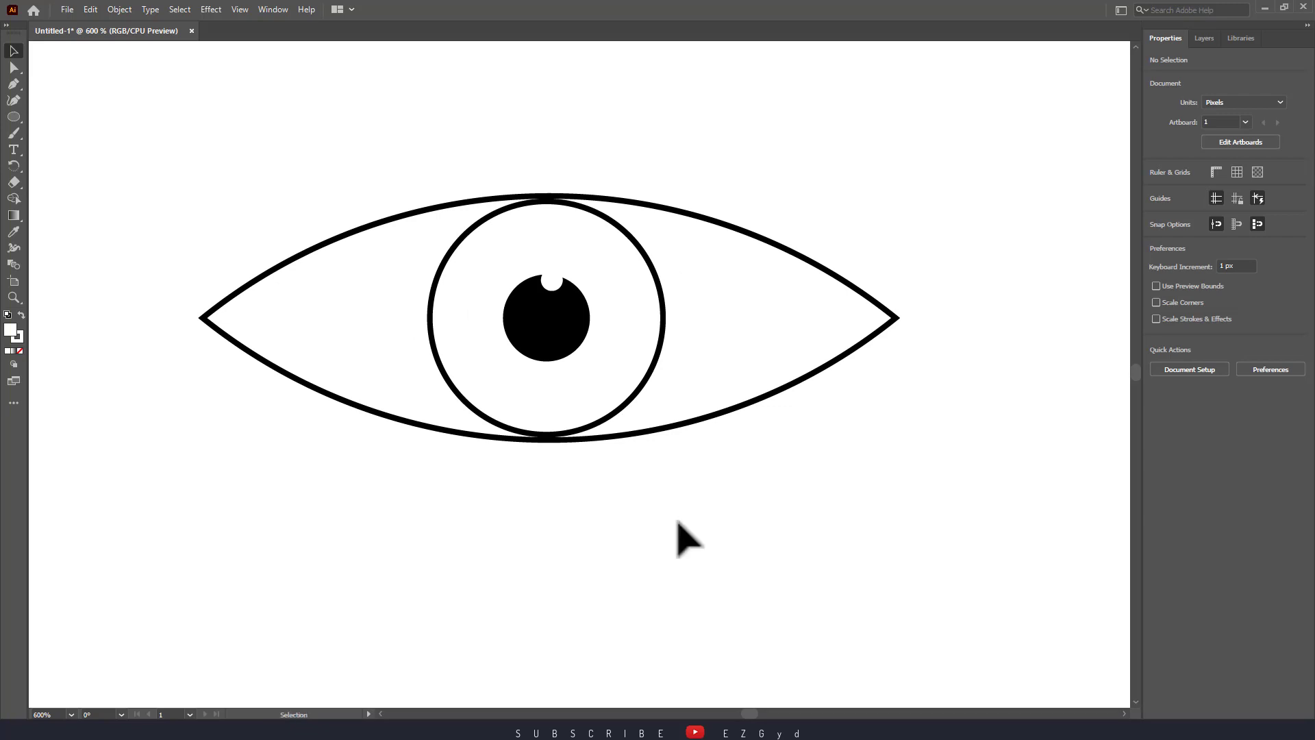
Group the lens outline, iris, pupil and highlight of the eye into one object
{"action": "key", "text": "ctrl+minus"}
{"action": "key", "text": "ctrl+minus"}
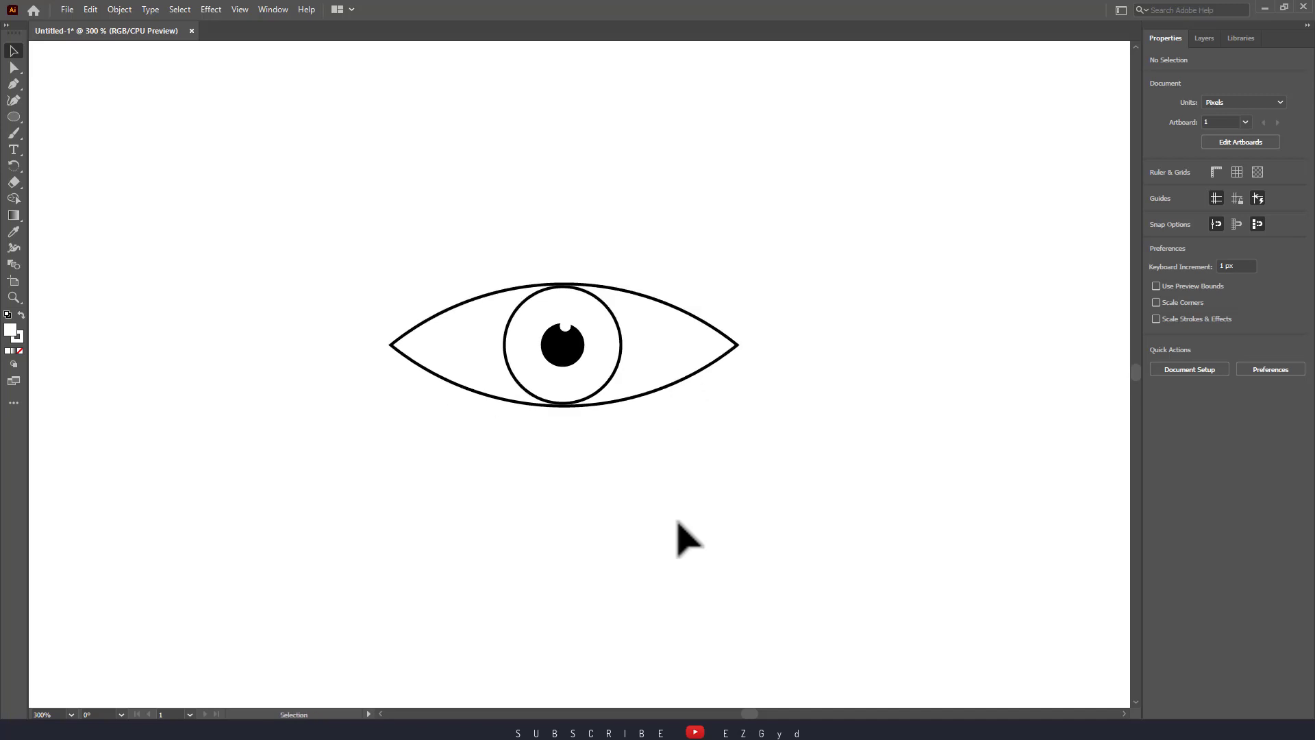
{"action": "left_click_drag", "start_coordinate": [679, 525], "coordinate": [661, 505]}
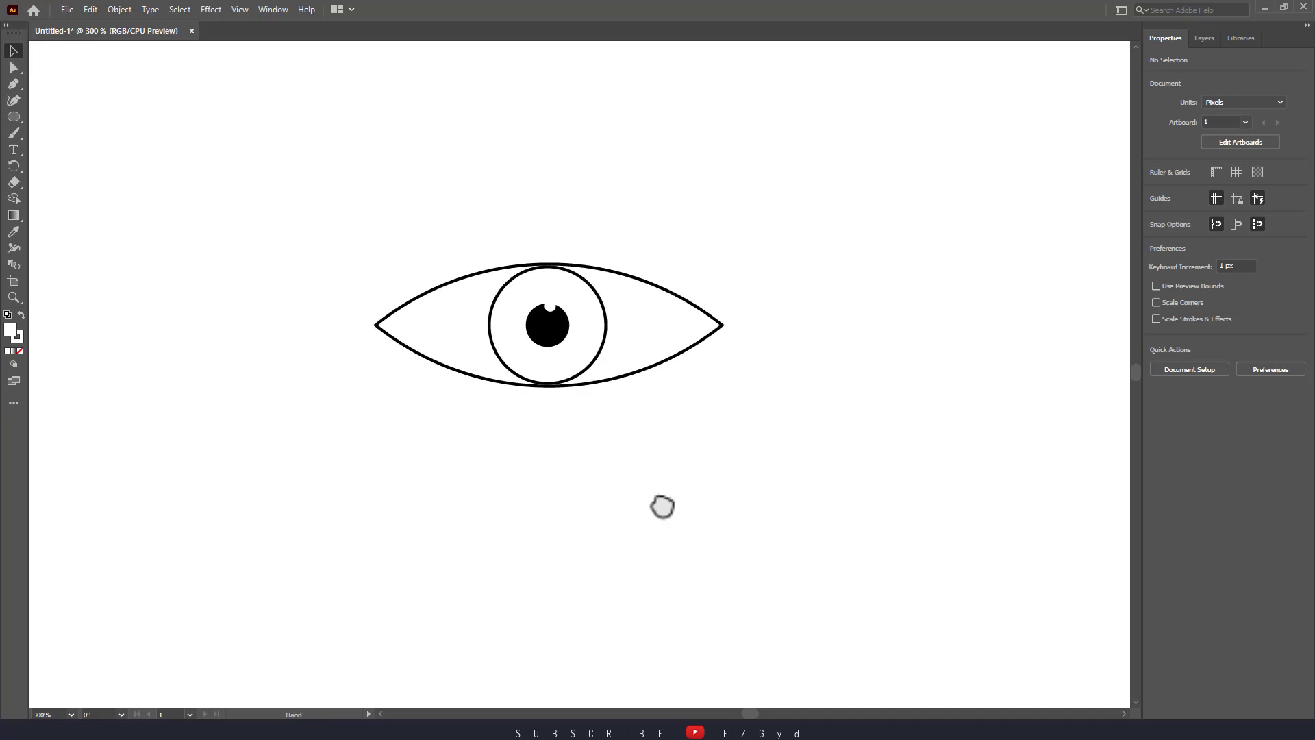
{"action": "left_click_drag", "start_coordinate": [727, 281], "coordinate": [440, 384]}
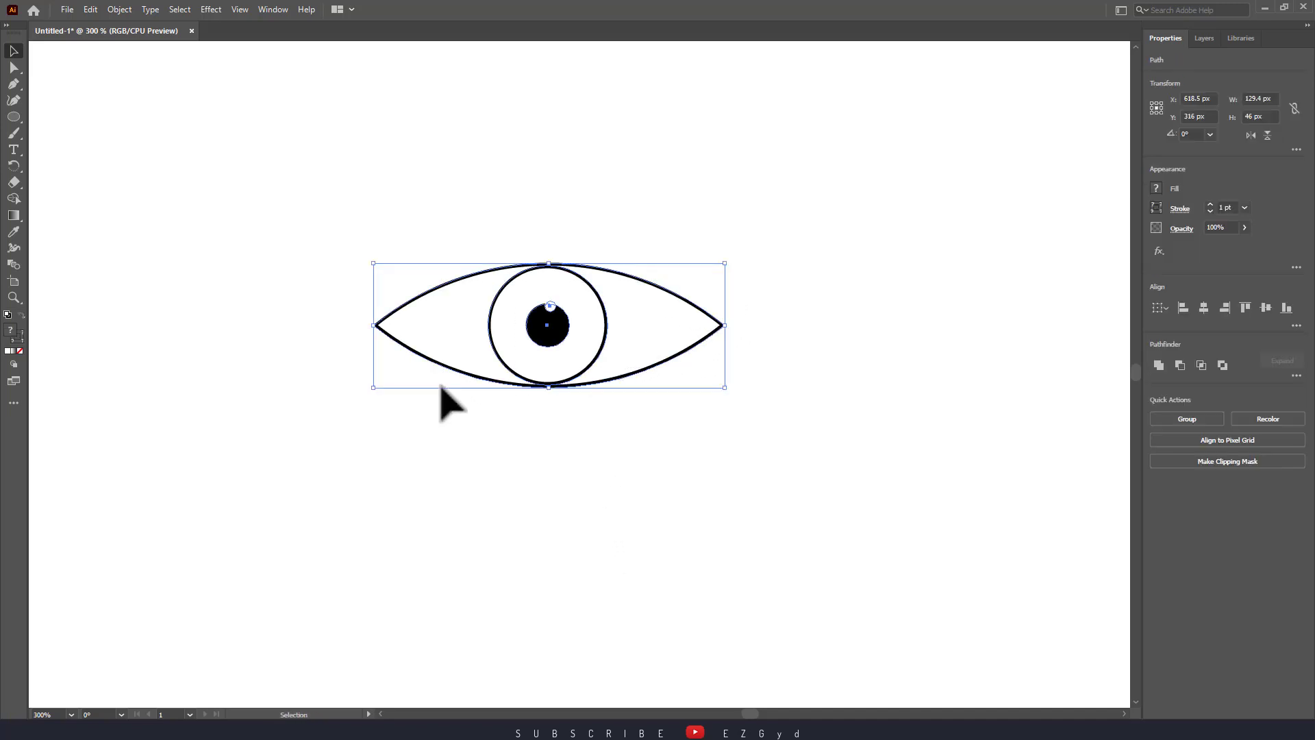
{"action": "left_click", "coordinate": [462, 472]}
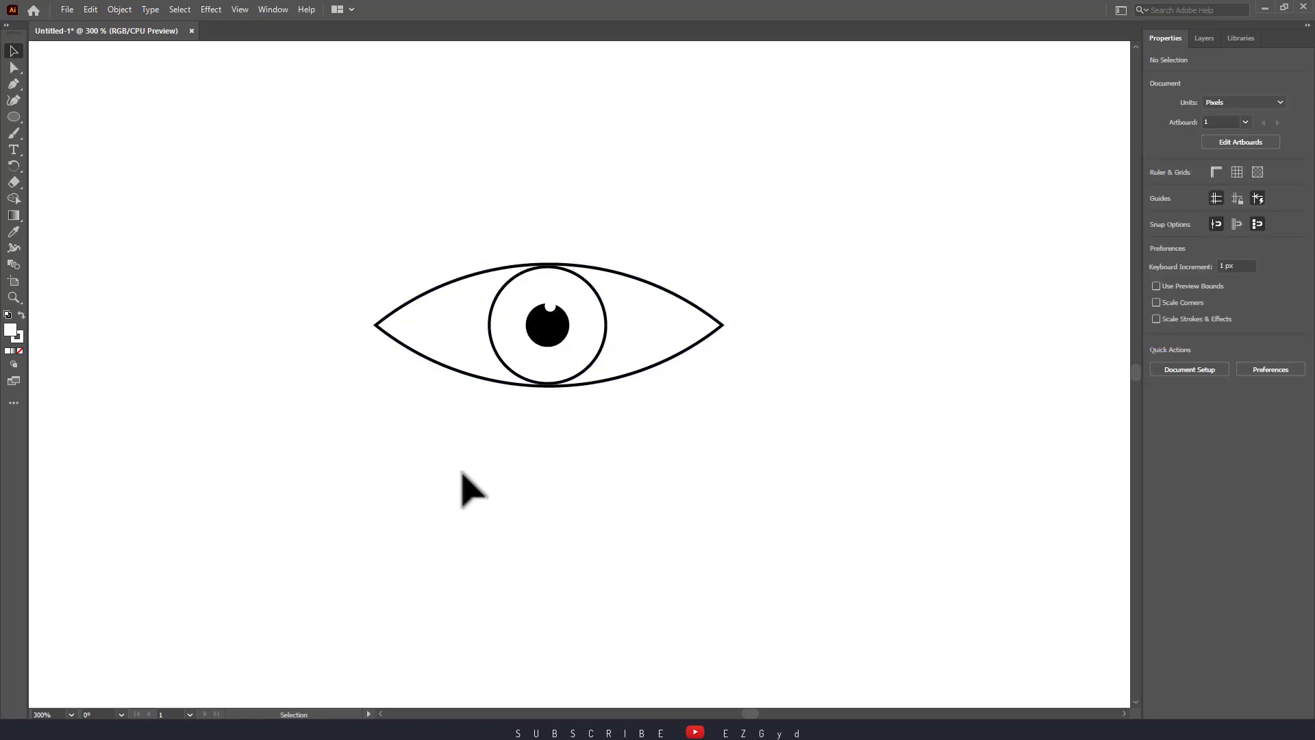
{"action": "left_click_drag", "start_coordinate": [740, 209], "coordinate": [446, 464]}
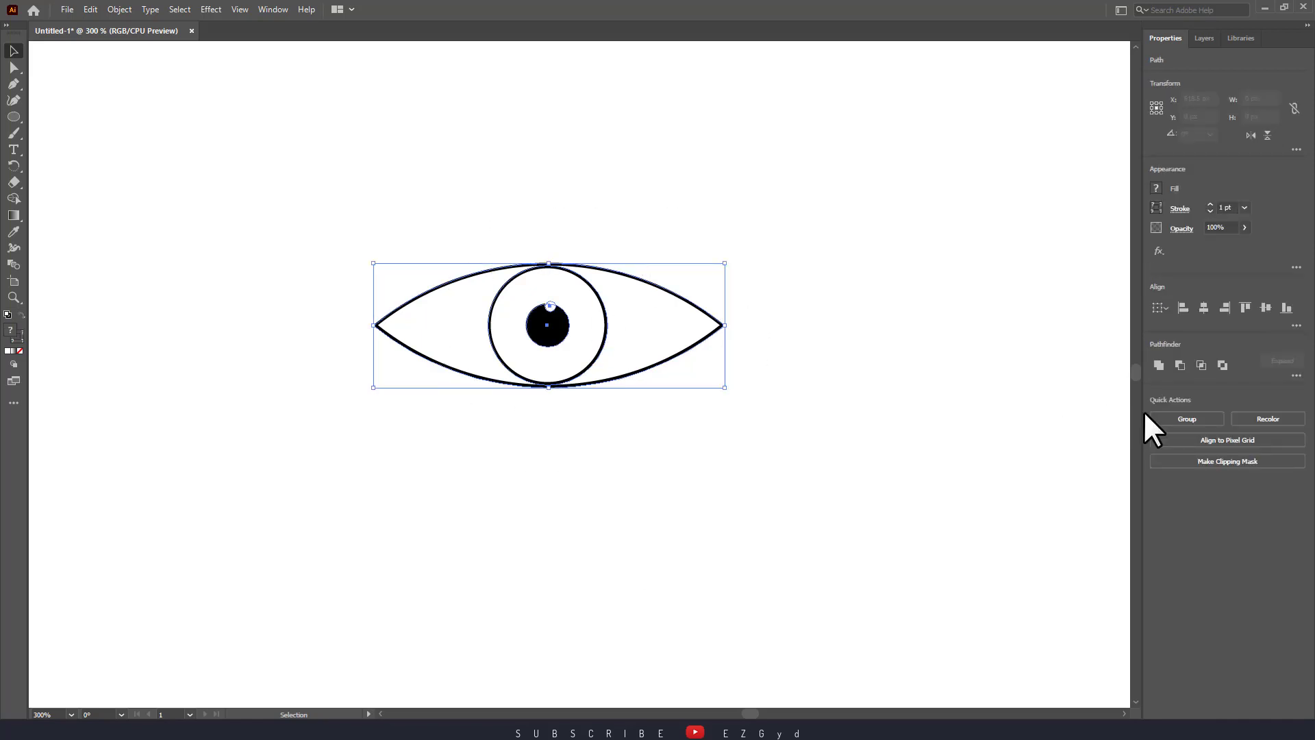
{"action": "left_click", "coordinate": [1155, 419]}
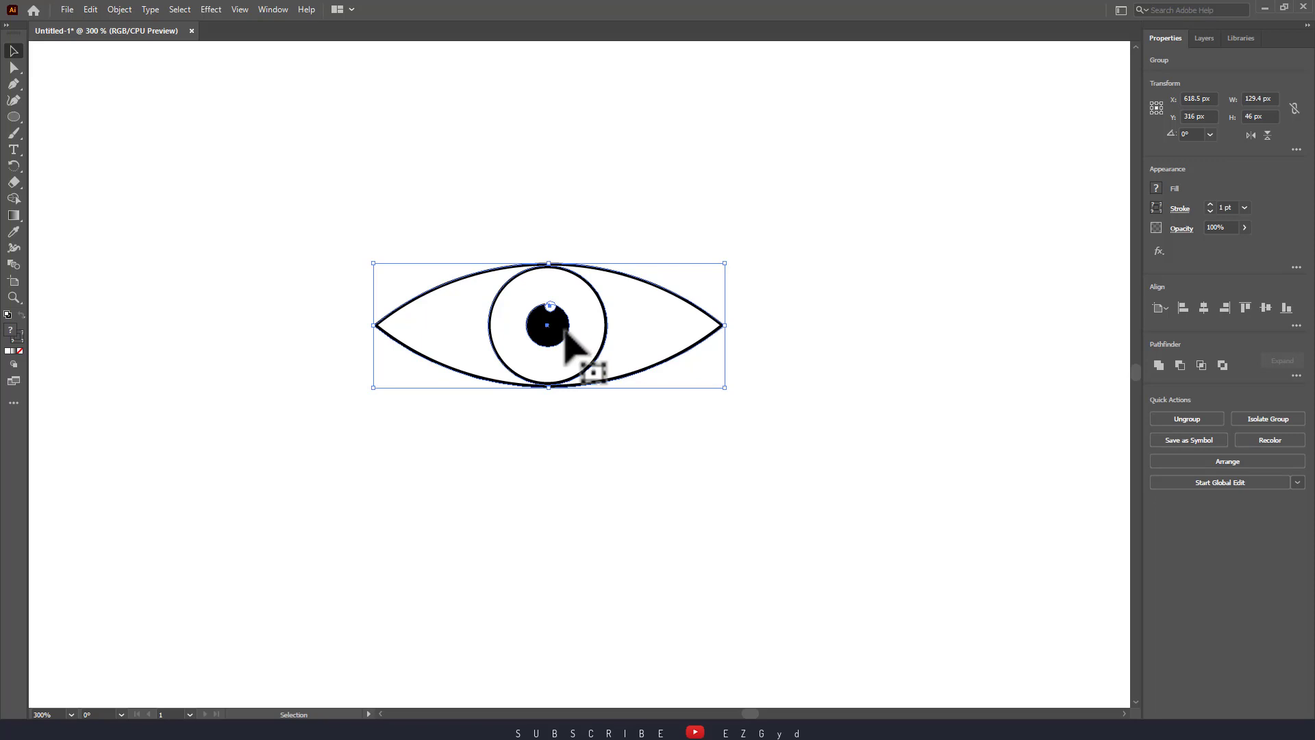
Copy and paste the grouped eye, and move the original up and away from the copy to X 536.5 px, Y 270 px
{"action": "left_click", "coordinate": [91, 10]}
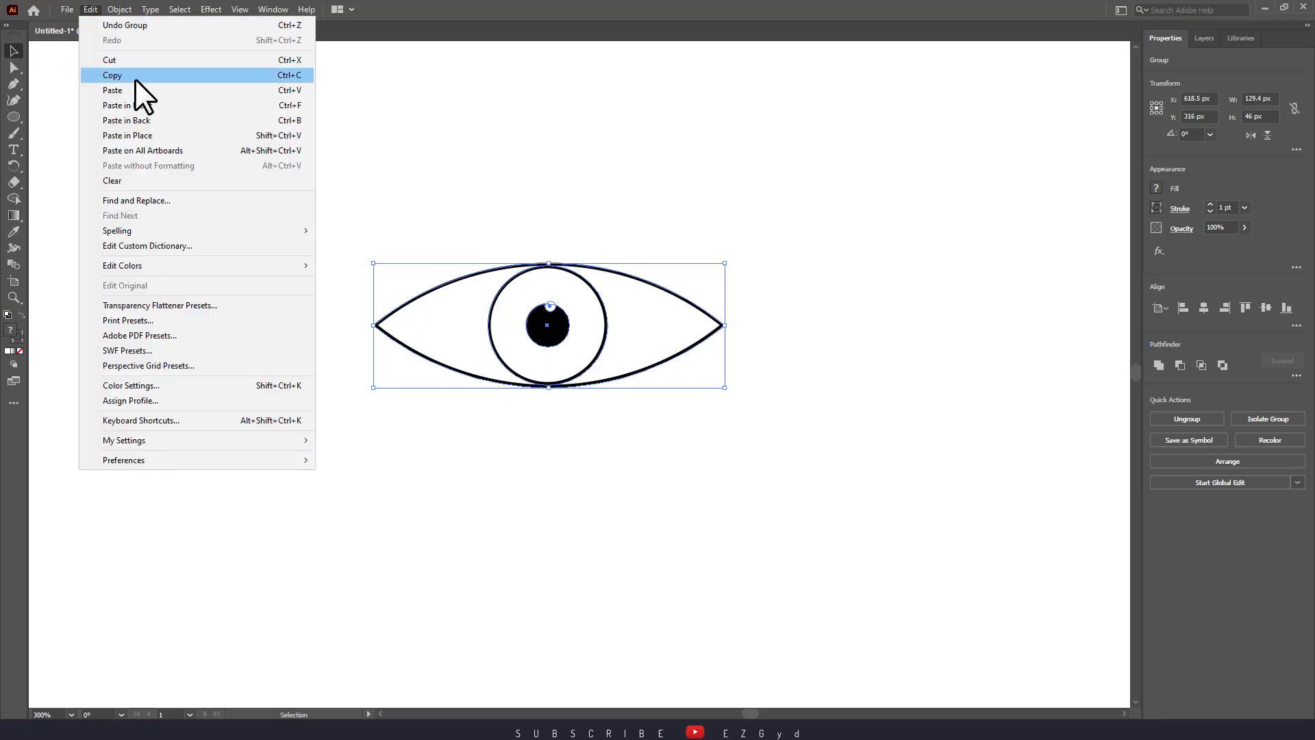
{"action": "left_click", "coordinate": [134, 75]}
{"action": "left_click", "coordinate": [90, 10]}
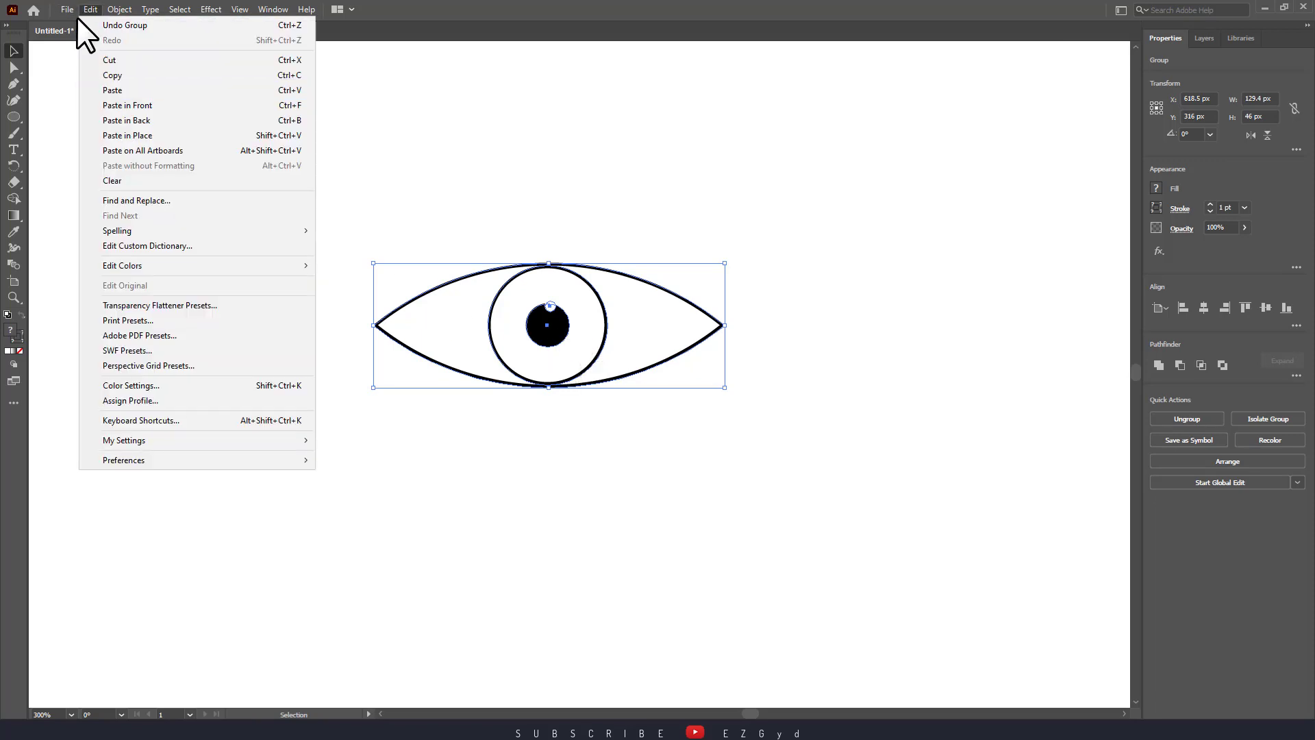
{"action": "left_click", "coordinate": [125, 88]}
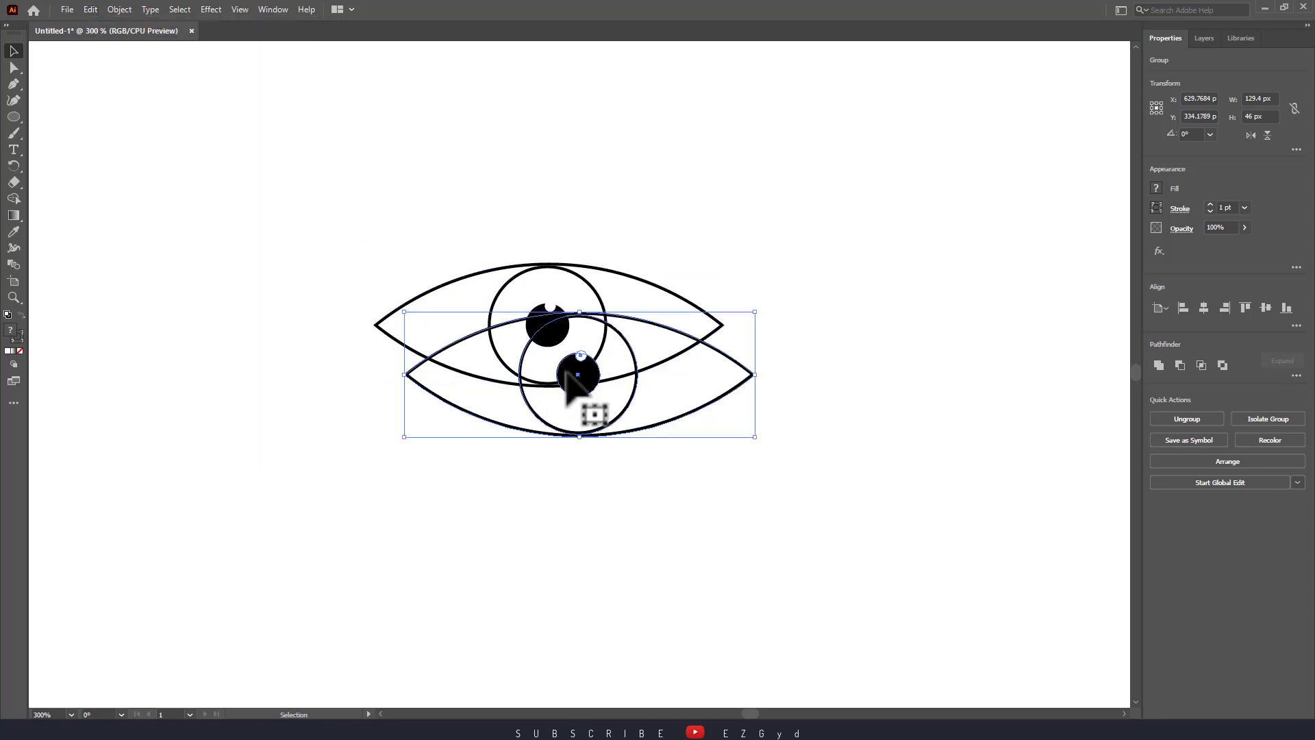
{"action": "left_click_drag", "start_coordinate": [586, 410], "coordinate": [518, 518]}
{"action": "left_click_drag", "start_coordinate": [531, 321], "coordinate": [309, 196]}
Move the pasted eye to the middle of the canvas at X 627.5 px, Y 333 px, and ungroup it
{"action": "left_click_drag", "start_coordinate": [503, 493], "coordinate": [565, 381]}
{"action": "left_click", "coordinate": [1188, 419]}
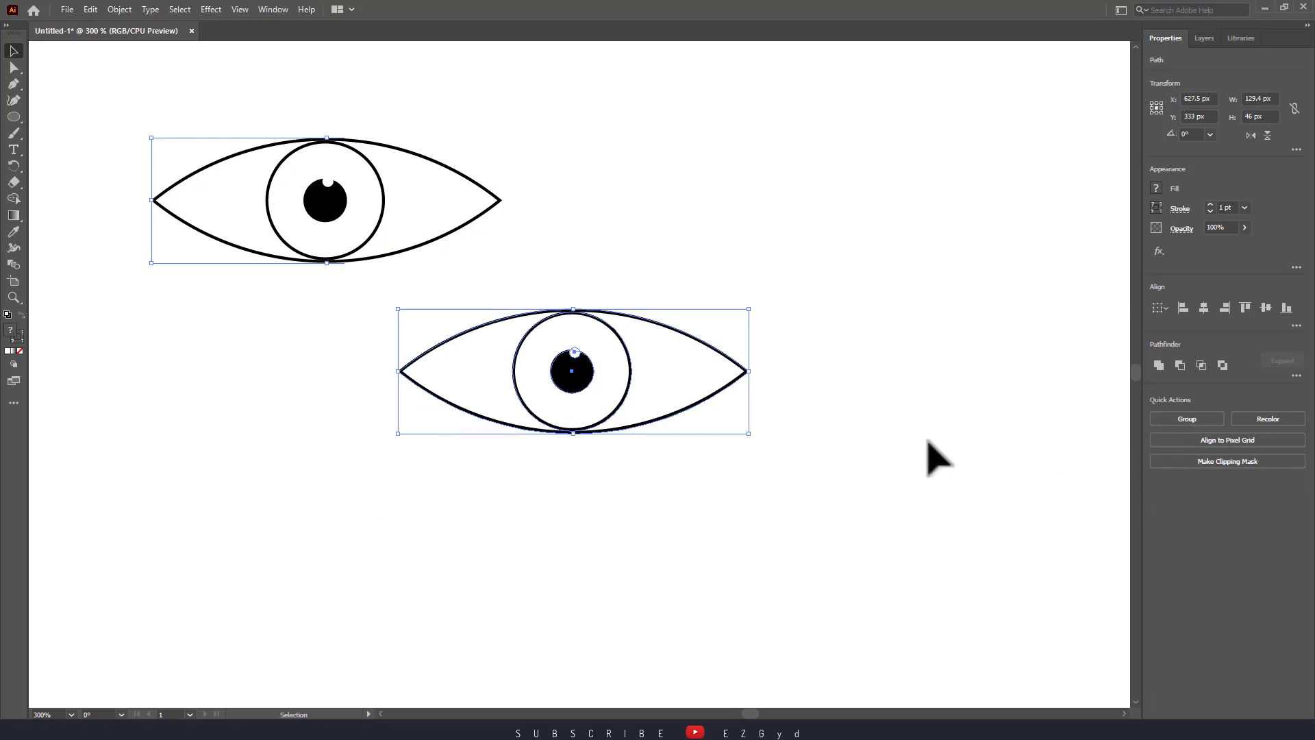
{"action": "left_click", "coordinate": [925, 455]}
Remove the stroke from the ungrouped eye's iris and fill it with the dark brown swatch (G=33 B=11)
{"action": "left_click", "coordinate": [628, 396]}
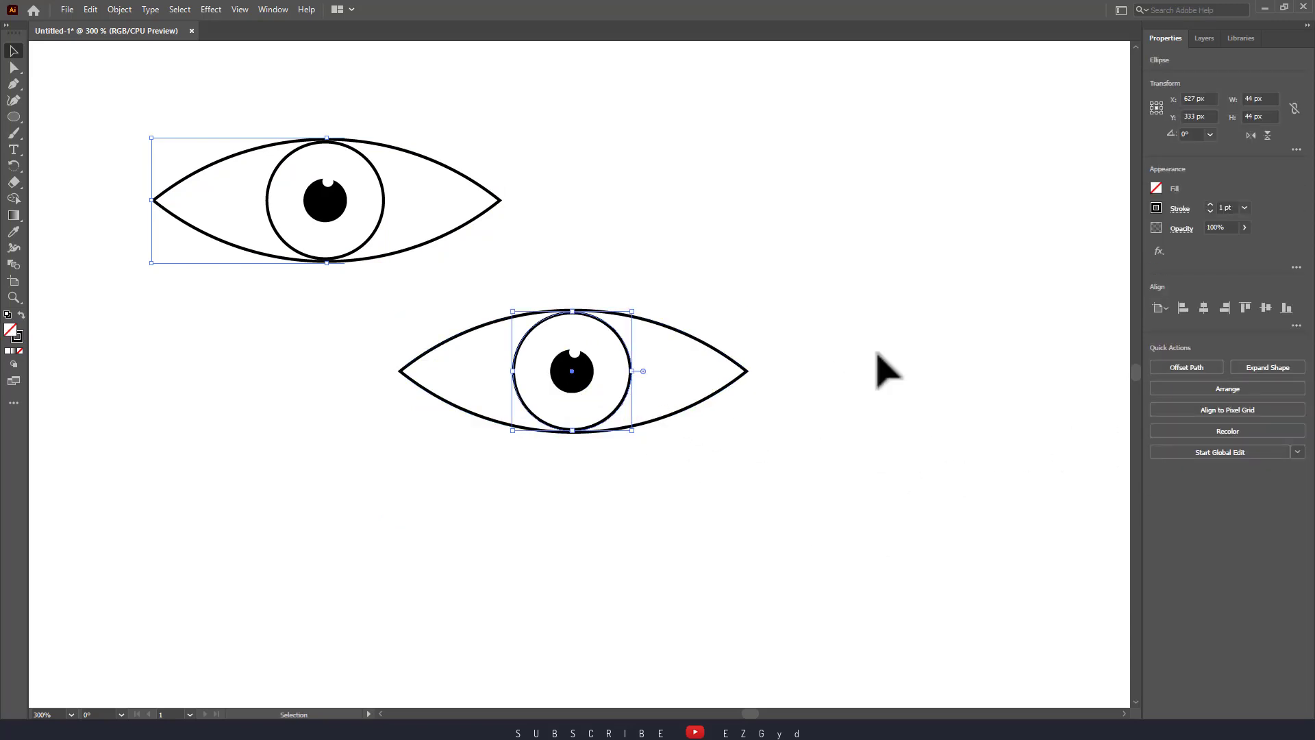
{"action": "left_click", "coordinate": [1157, 208]}
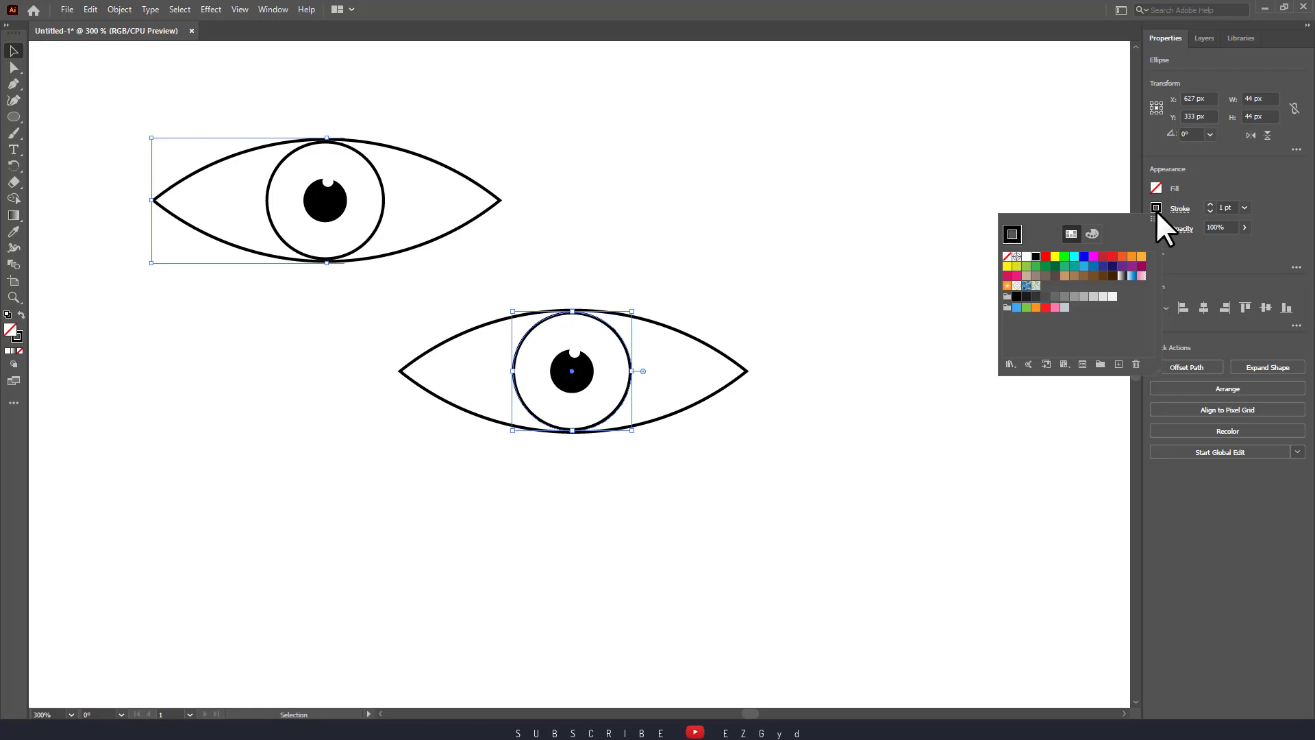
{"action": "left_click", "coordinate": [1008, 256]}
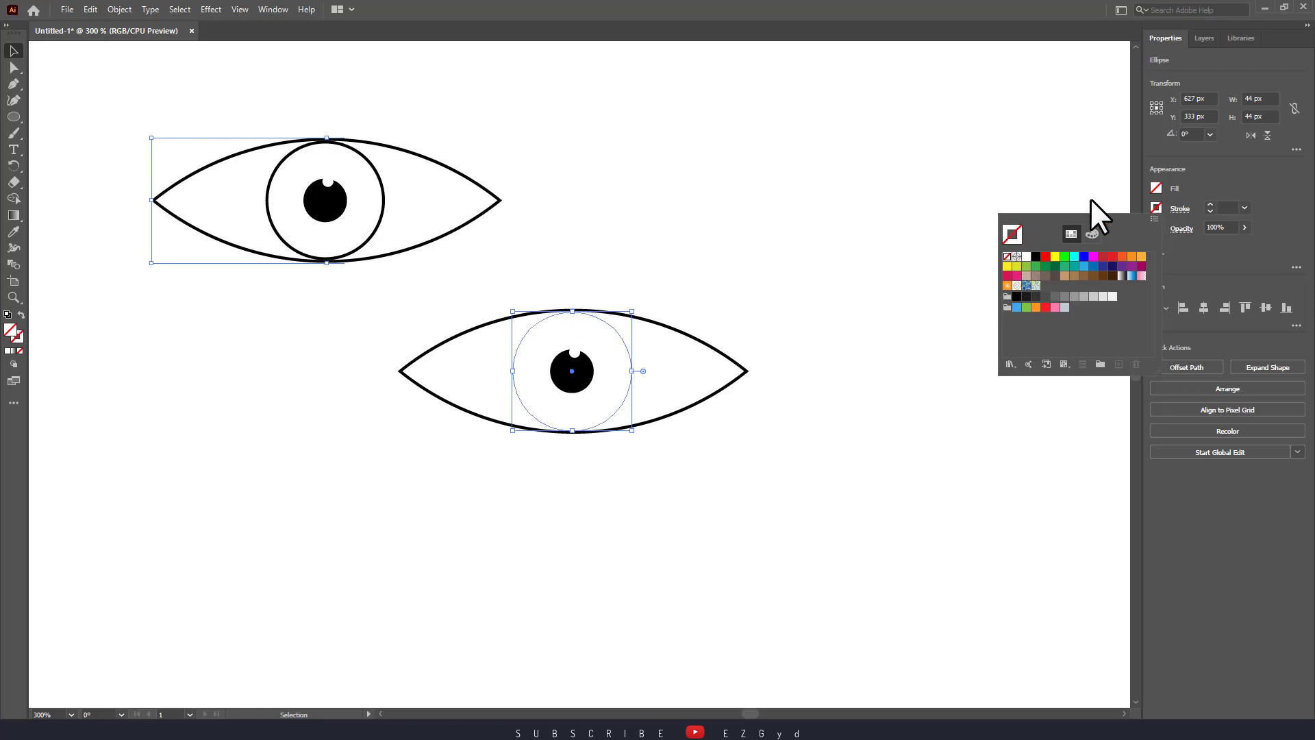
{"action": "left_click", "coordinate": [1155, 194]}
{"action": "left_click", "coordinate": [1155, 191]}
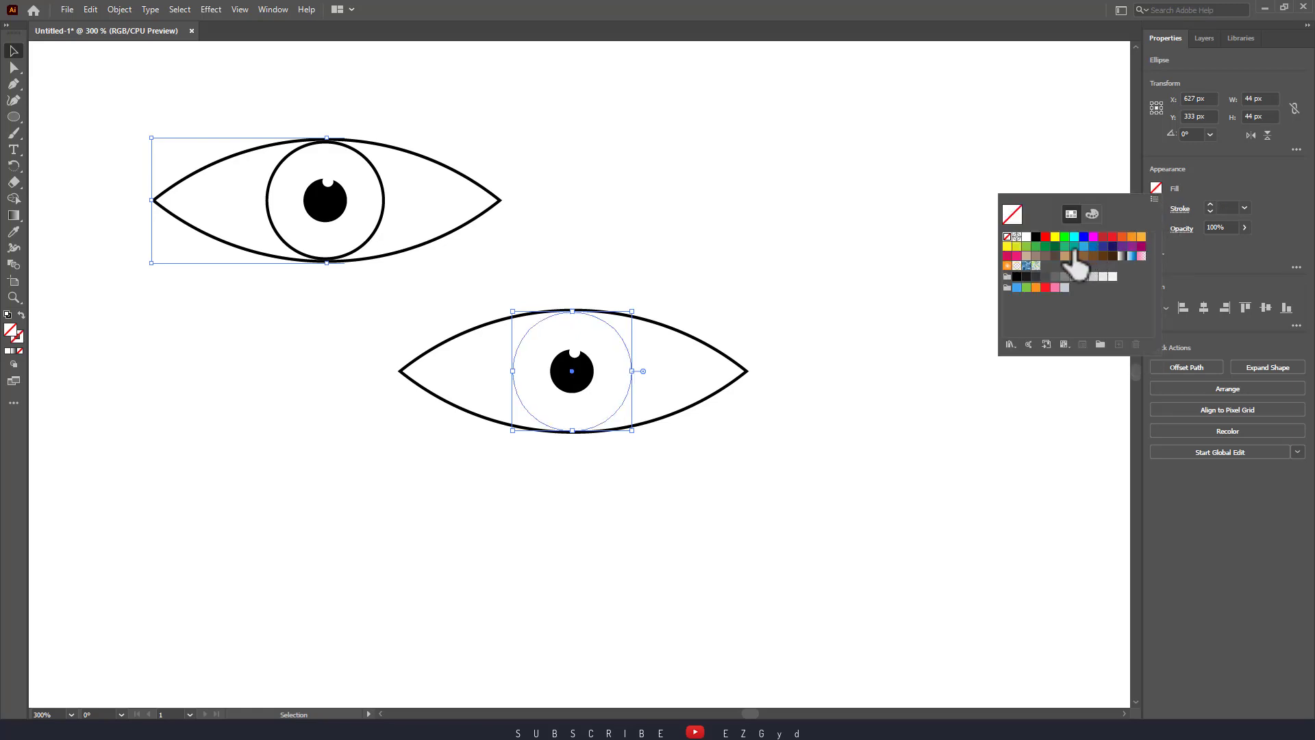
{"action": "left_click", "coordinate": [1113, 257]}
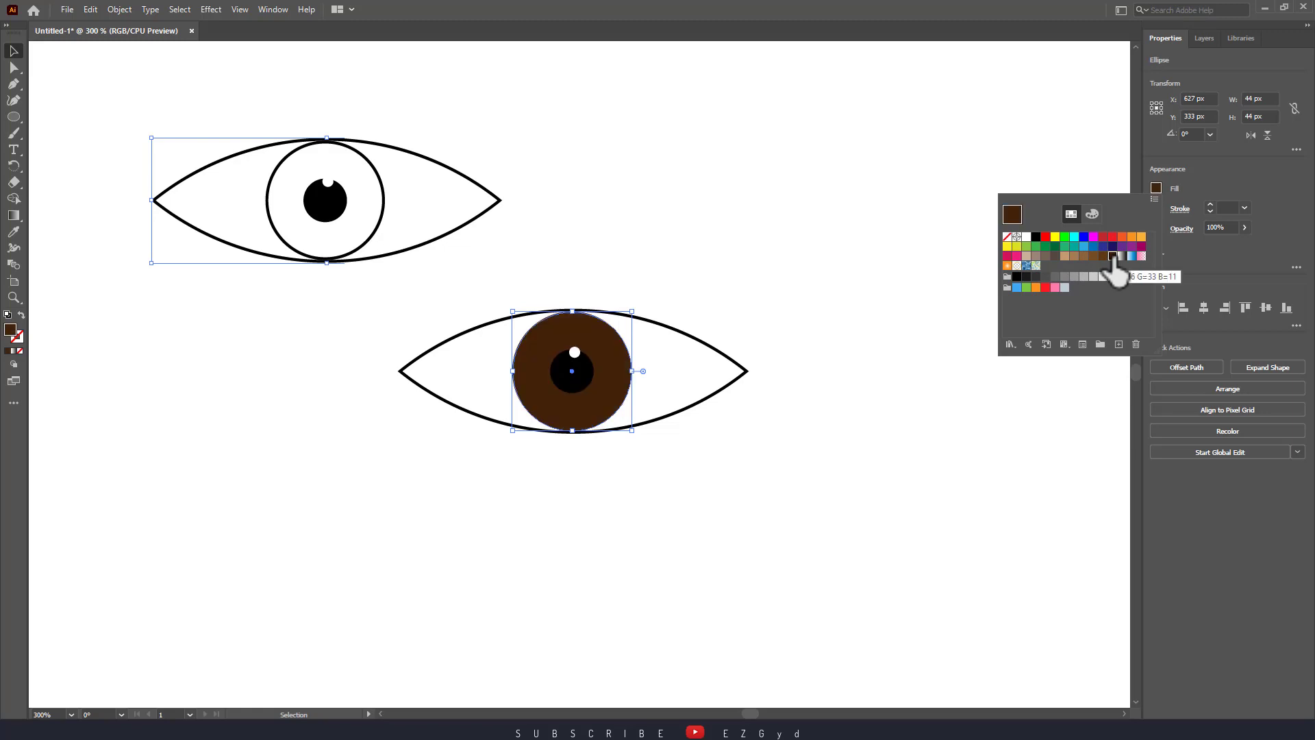
{"action": "left_click", "coordinate": [968, 405]}
{"action": "left_click", "coordinate": [967, 405]}
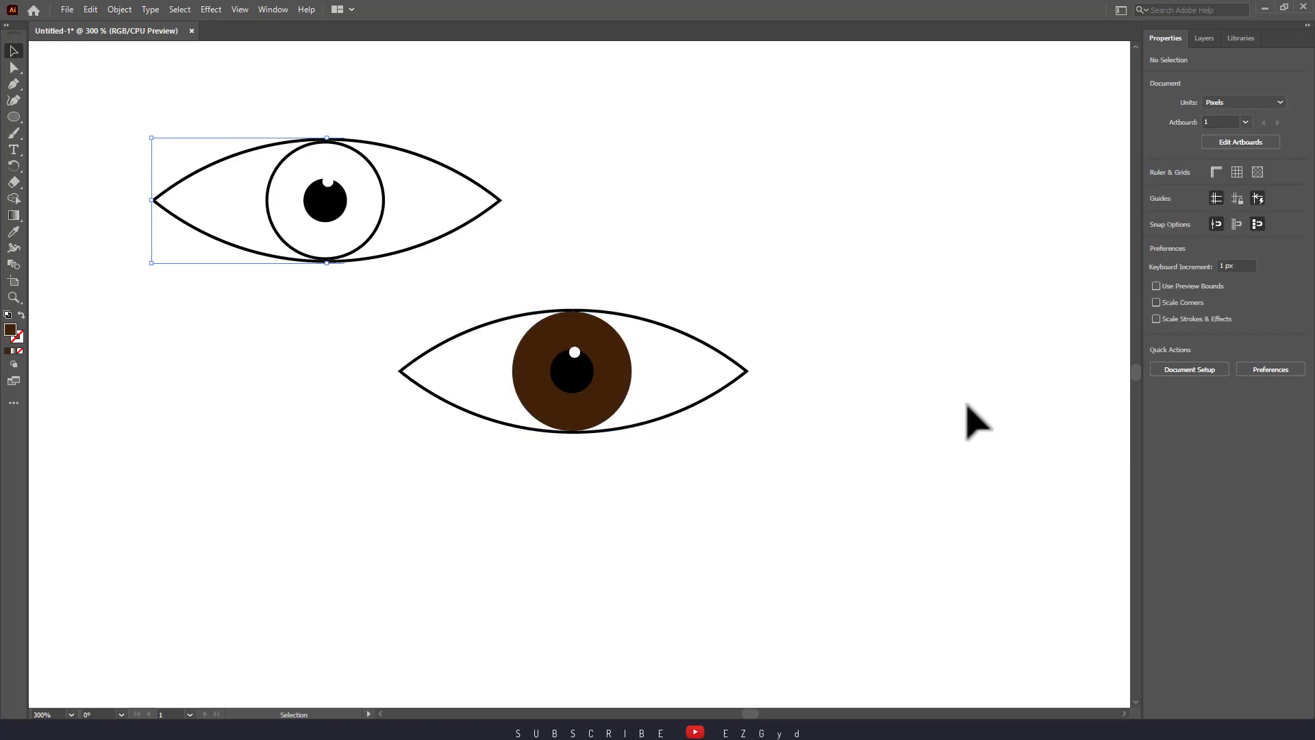
Fill the lens shape around the brown iris with the lightest grey swatch
{"action": "left_click", "coordinate": [736, 377]}
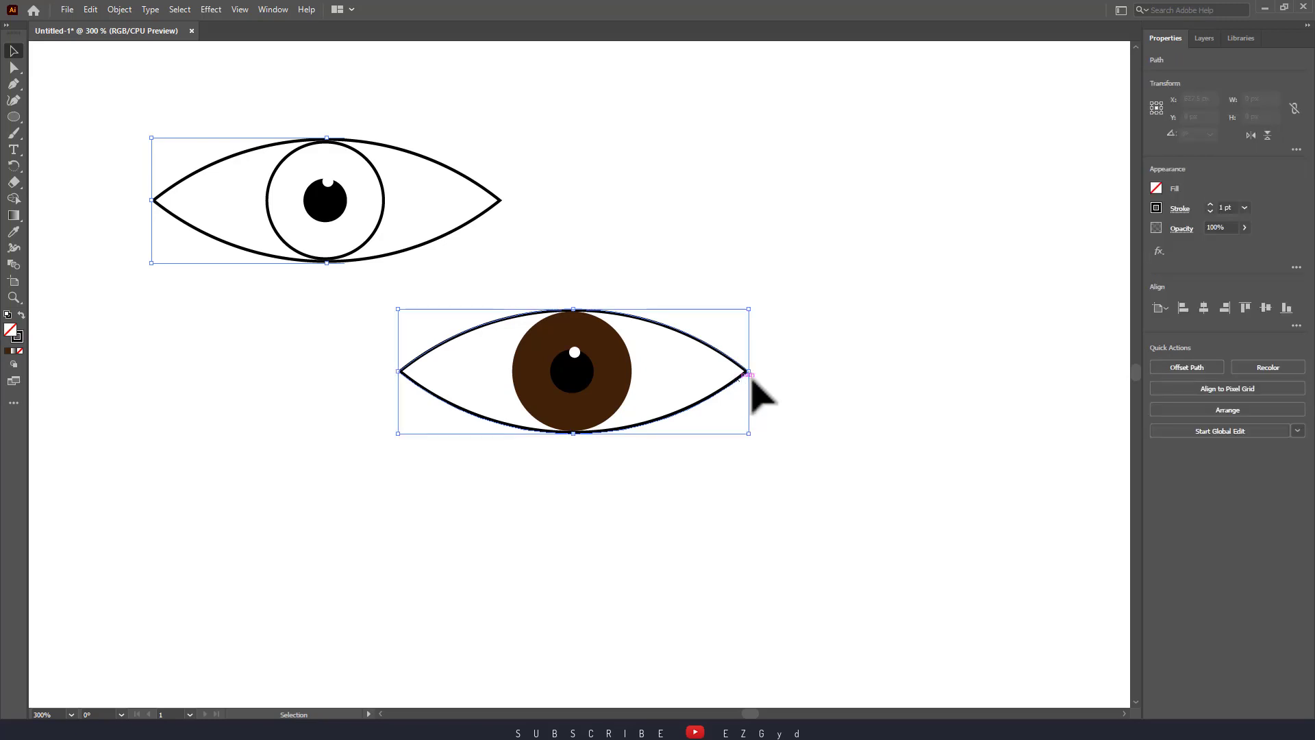
{"action": "left_click", "coordinate": [1157, 187]}
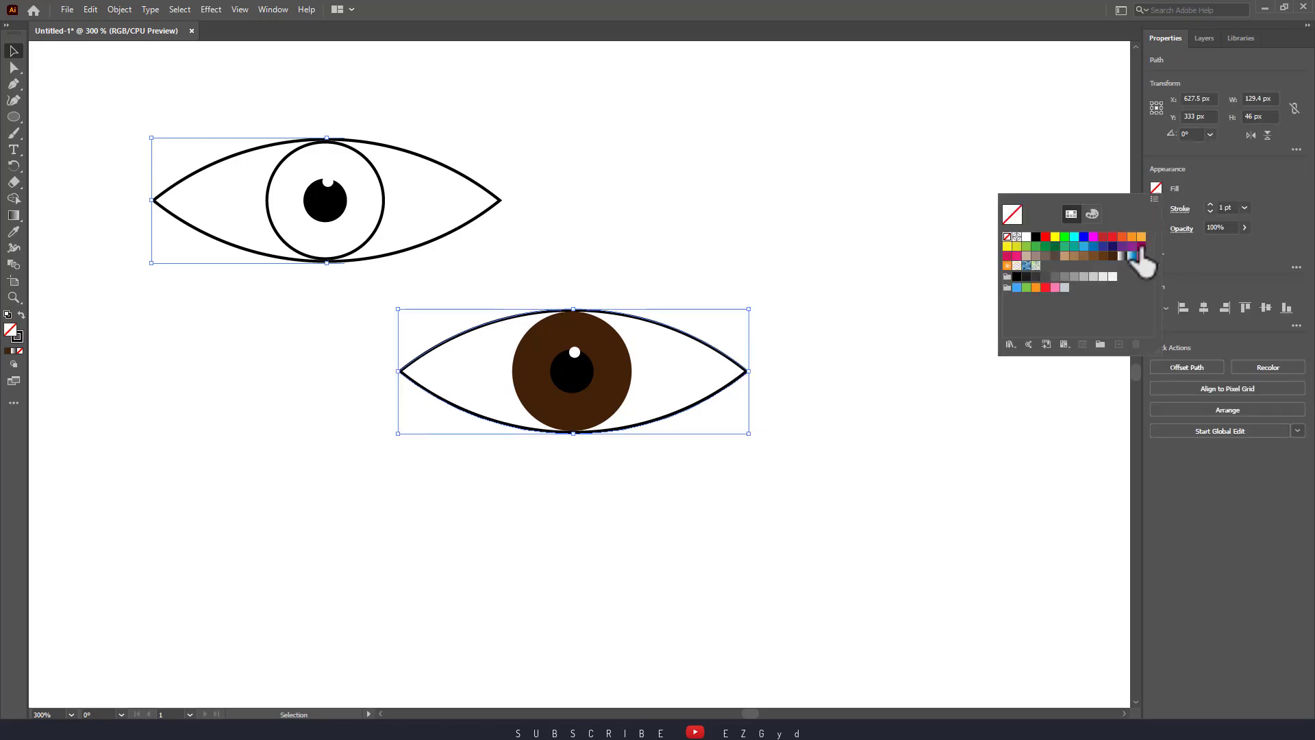
{"action": "left_click", "coordinate": [1113, 277]}
{"action": "left_click", "coordinate": [958, 417]}
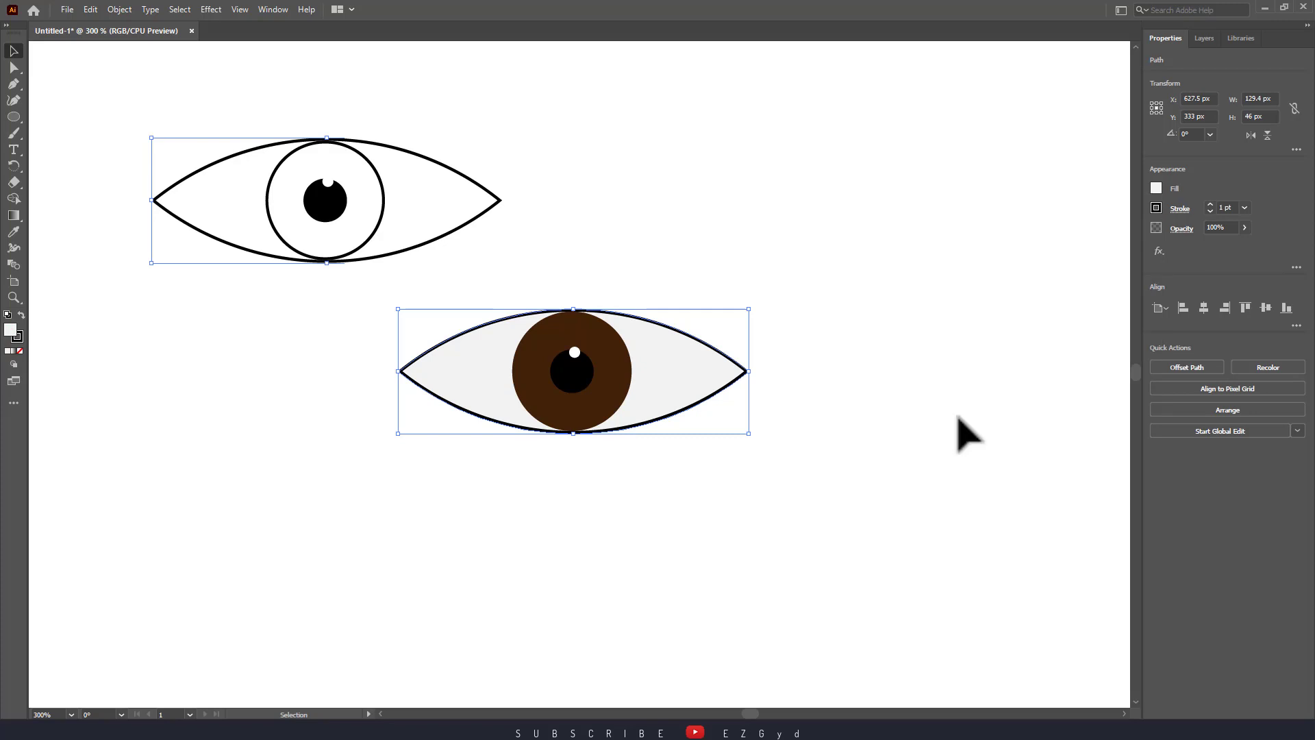
{"action": "left_click", "coordinate": [957, 417]}
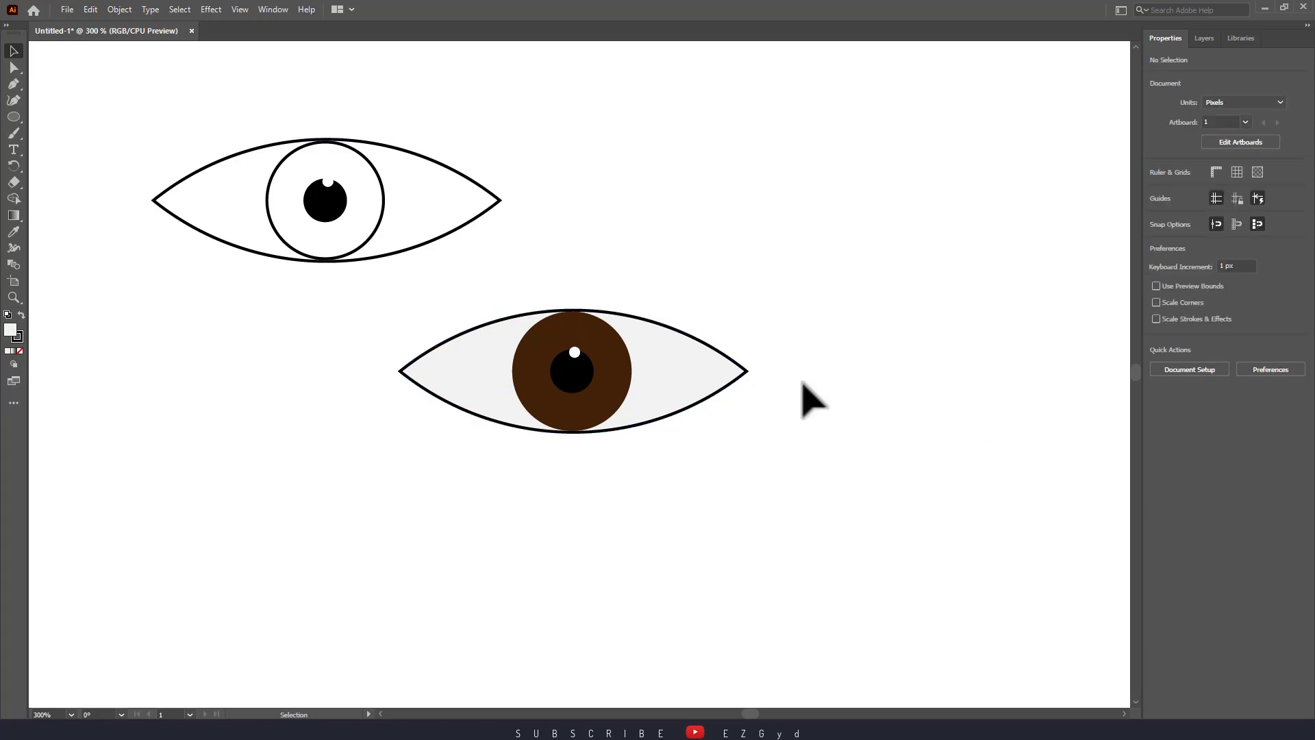
Set the stroke of the grey-filled lens to the same dark brown as its iris
{"action": "left_click", "coordinate": [749, 371]}
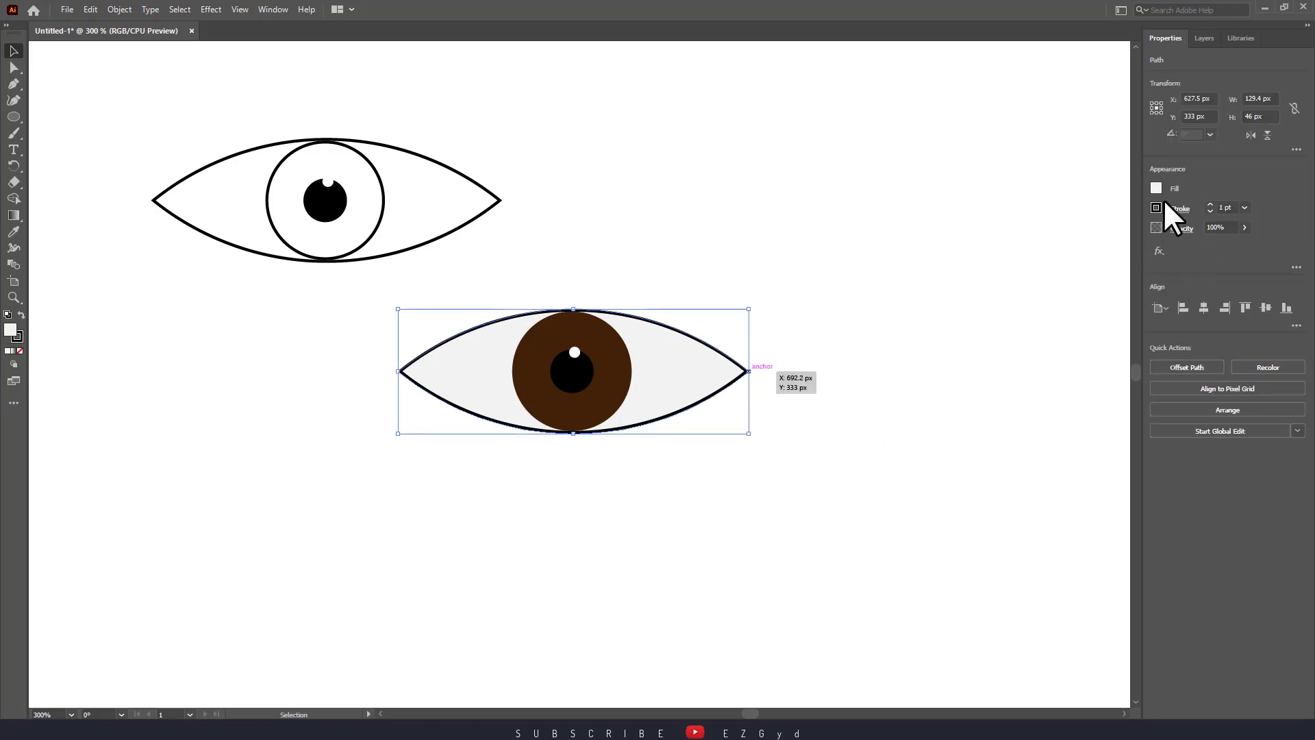
{"action": "left_click", "coordinate": [1156, 207]}
{"action": "left_click", "coordinate": [1110, 276]}
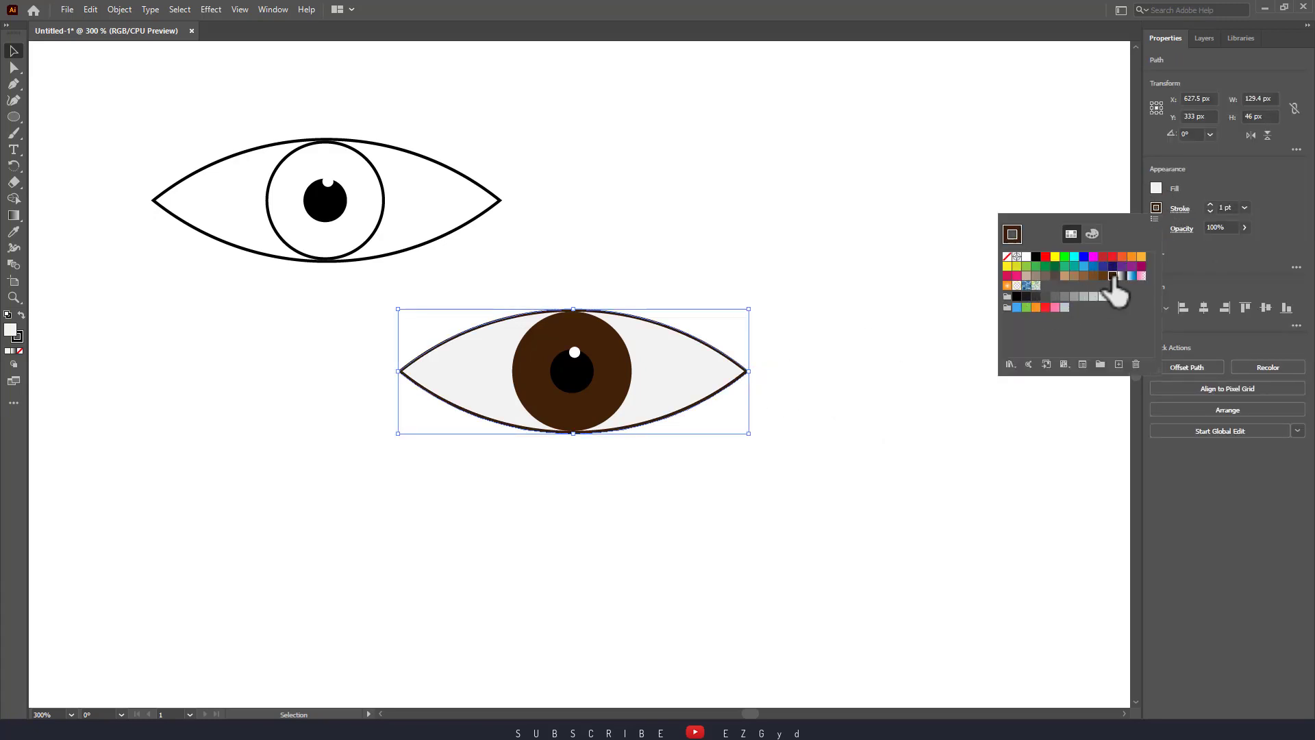
{"action": "left_click", "coordinate": [942, 427]}
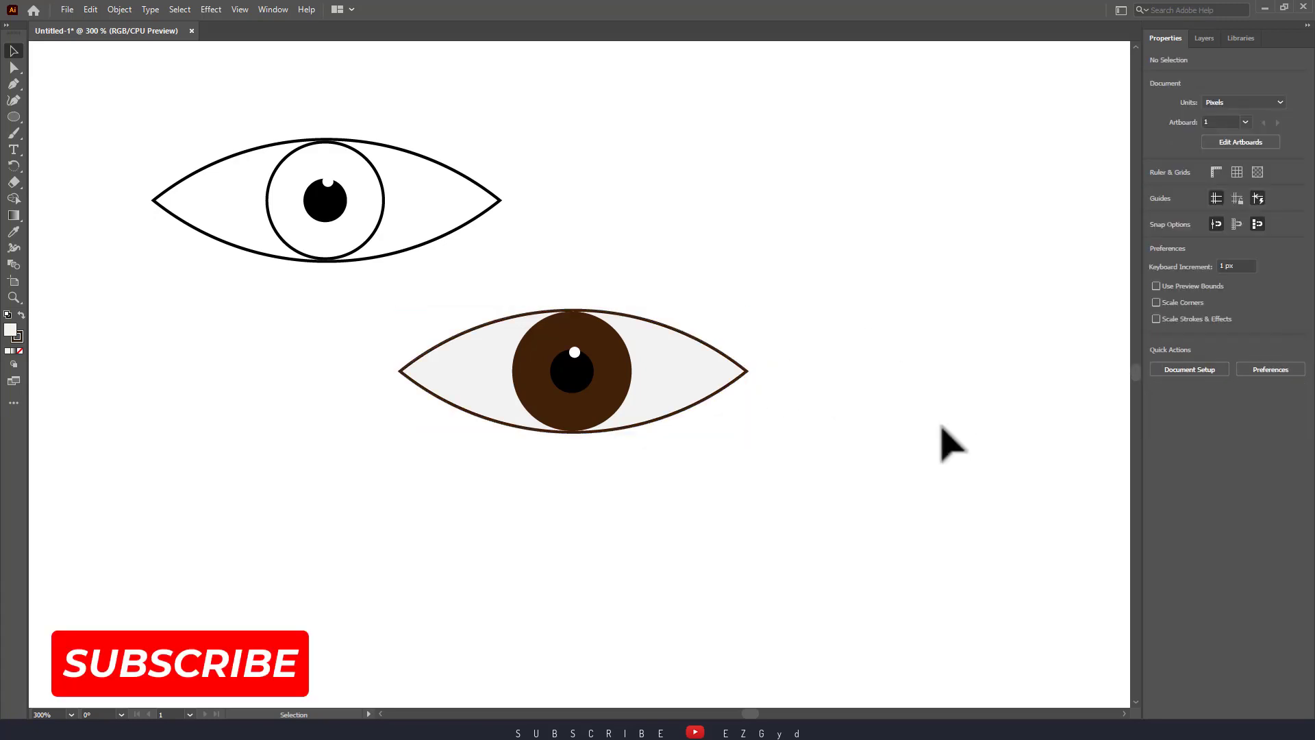
Move the brown eye beneath the outline eye, and place an ungrouped duplicate of the outline eye beside them at X 683.5 px, Y 305 px
{"action": "left_click_drag", "start_coordinate": [571, 403], "coordinate": [336, 479]}
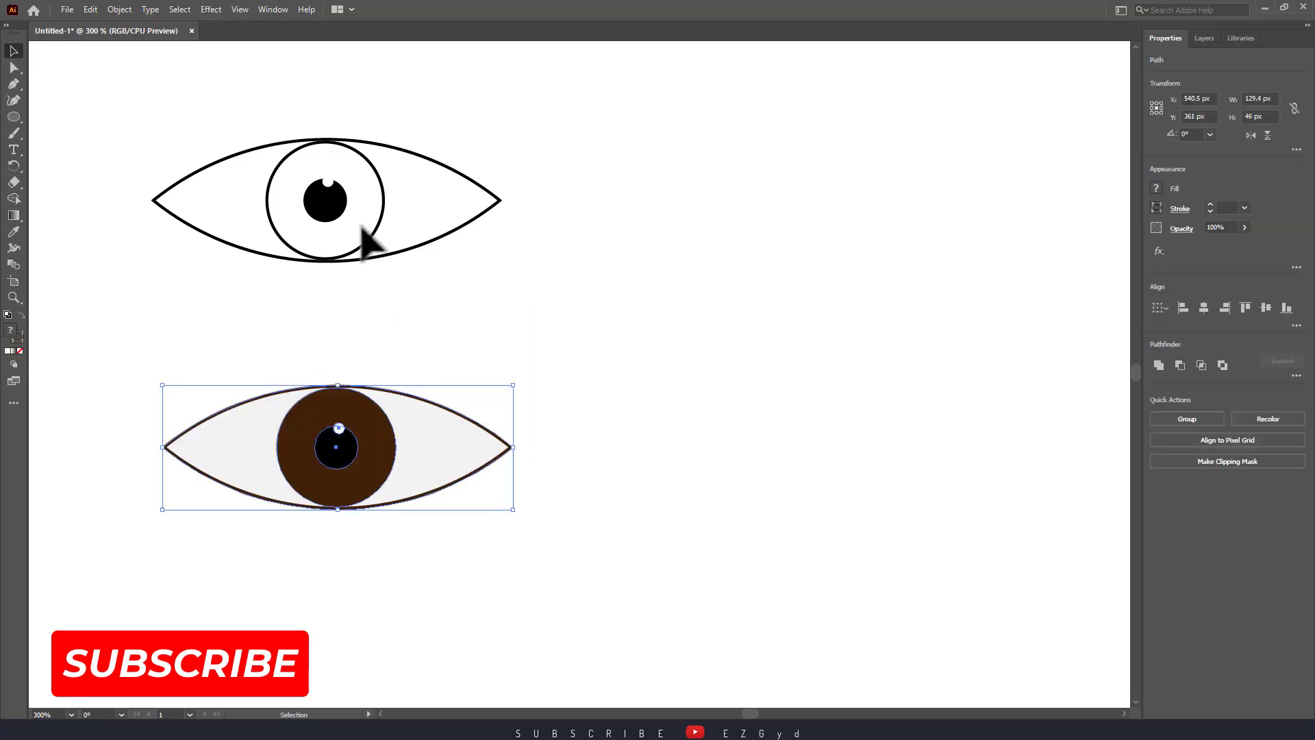
{"action": "left_click", "coordinate": [340, 208]}
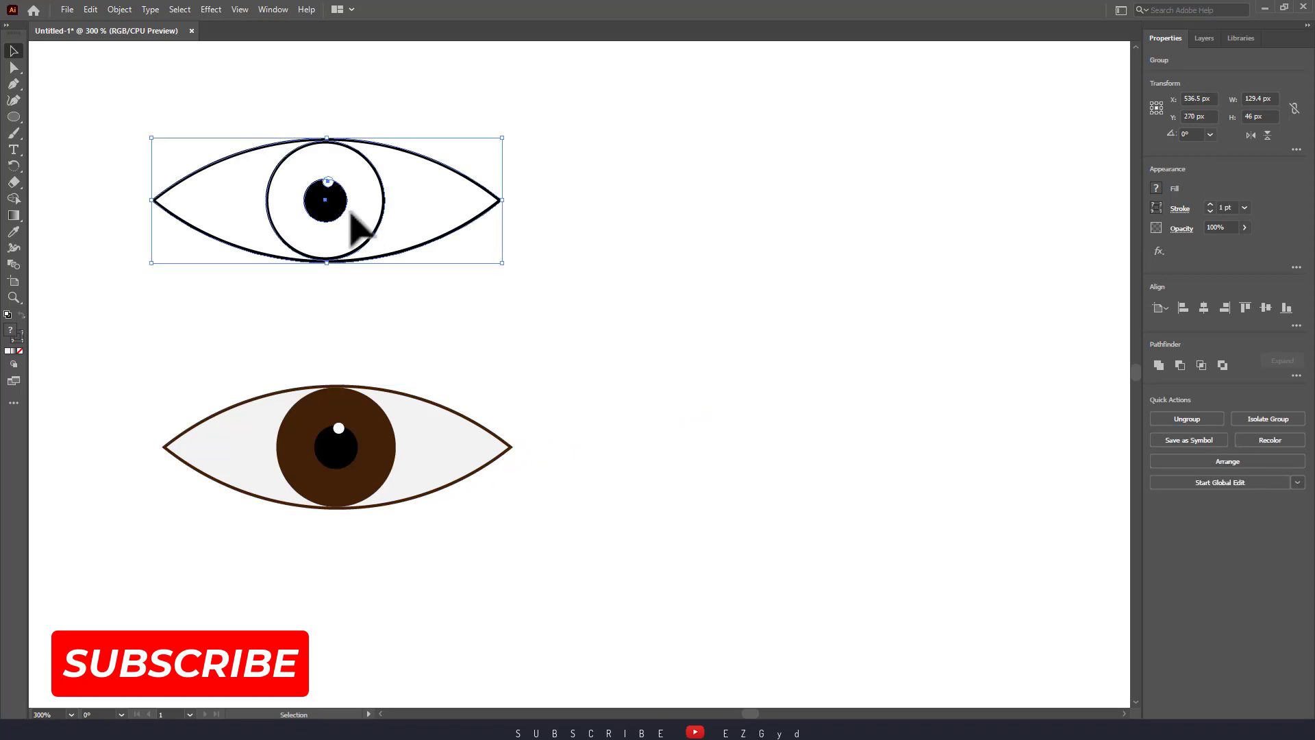
{"action": "left_click_drag", "start_coordinate": [339, 208], "coordinate": [738, 303]}
{"action": "left_click", "coordinate": [1185, 418]}
Fill the iris of the new duplicate eye with the dark green swatch (G=104 B=55)
{"action": "left_click", "coordinate": [783, 326]}
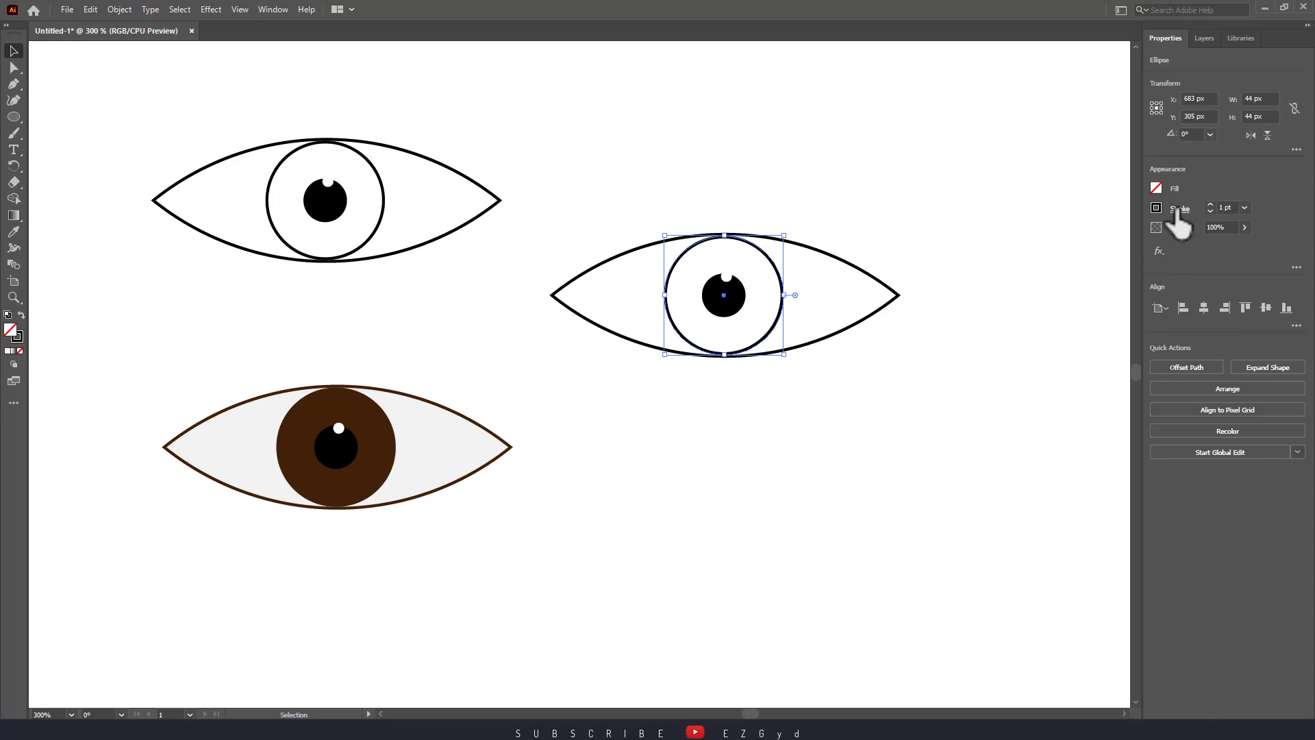
{"action": "left_click", "coordinate": [1155, 191]}
{"action": "left_click", "coordinate": [1153, 189]}
{"action": "left_click", "coordinate": [1154, 185]}
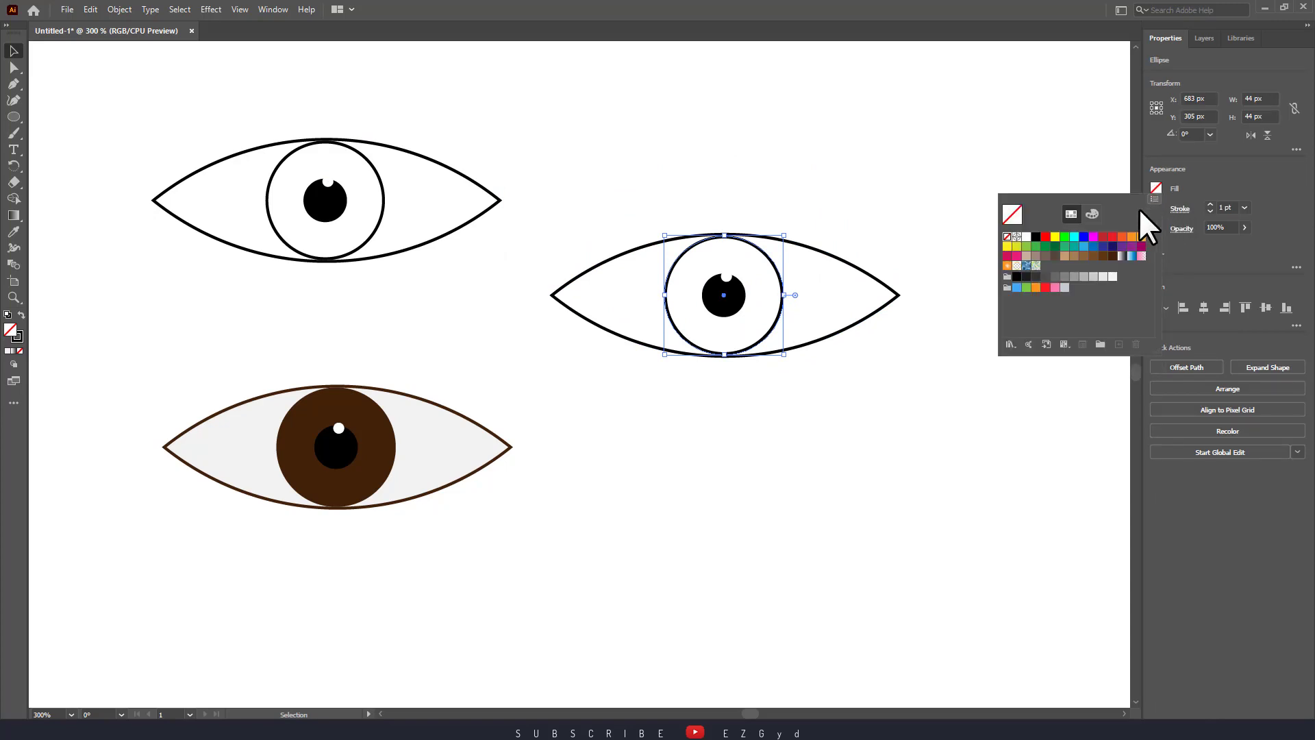
{"action": "left_click", "coordinate": [1055, 247]}
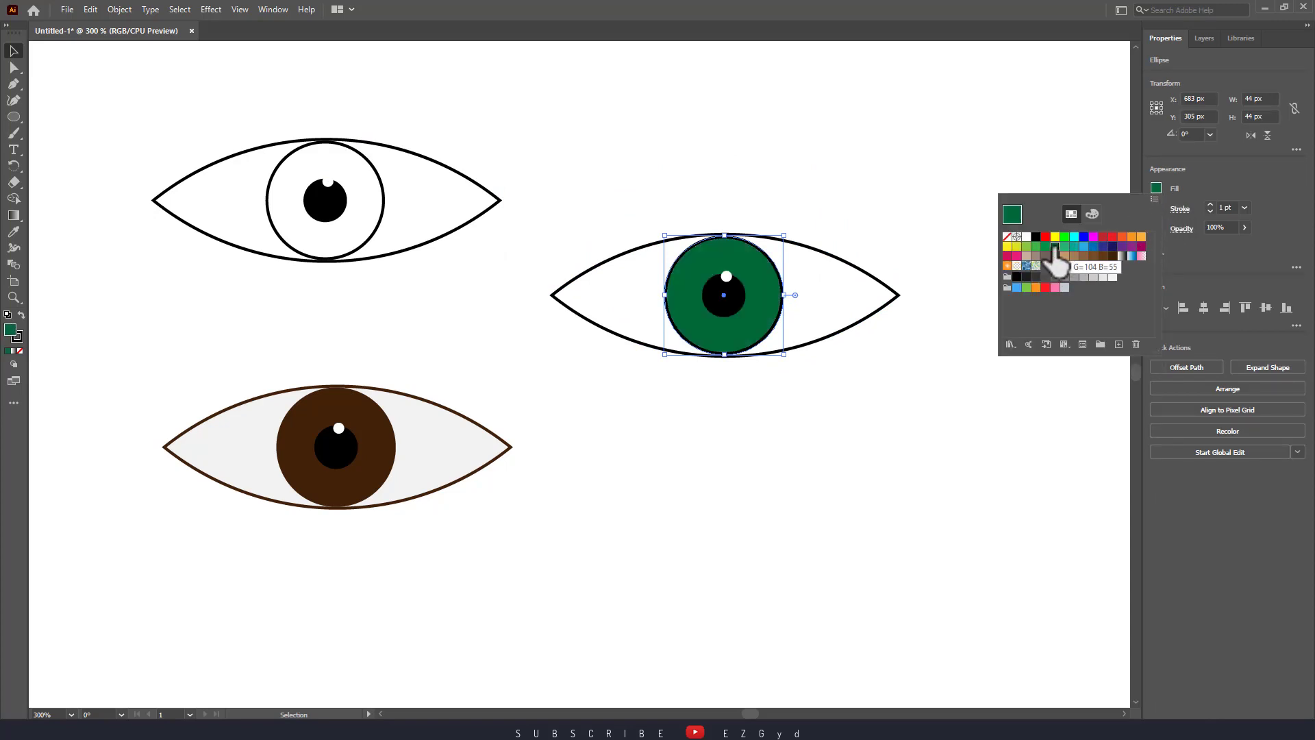
Set the stroke of the lens around the green iris to the same dark green
{"action": "left_click", "coordinate": [900, 299]}
{"action": "left_click", "coordinate": [1154, 210]}
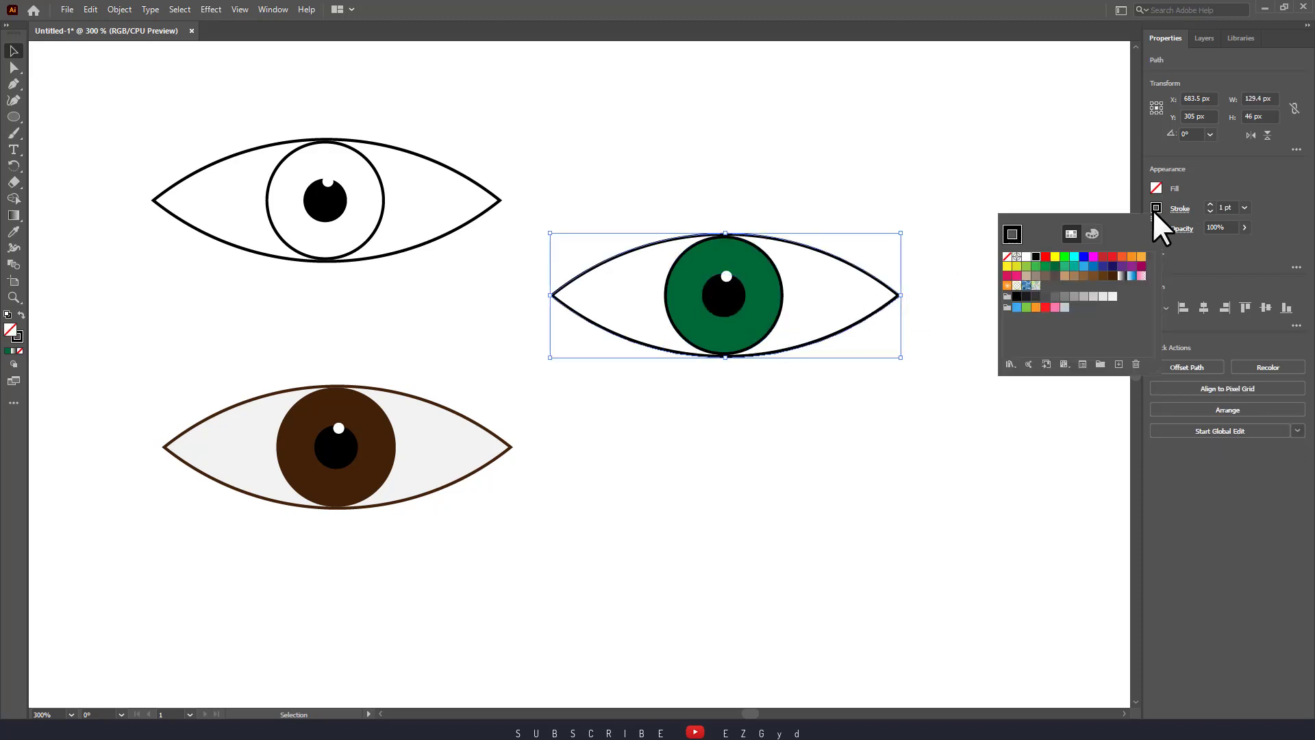
{"action": "left_click", "coordinate": [1154, 211]}
{"action": "left_click", "coordinate": [1156, 209]}
{"action": "left_click", "coordinate": [1055, 265]}
Fill the lens around the green iris, trying RGB Yellow and settling on the yellow-green swatch
{"action": "left_click", "coordinate": [1161, 185]}
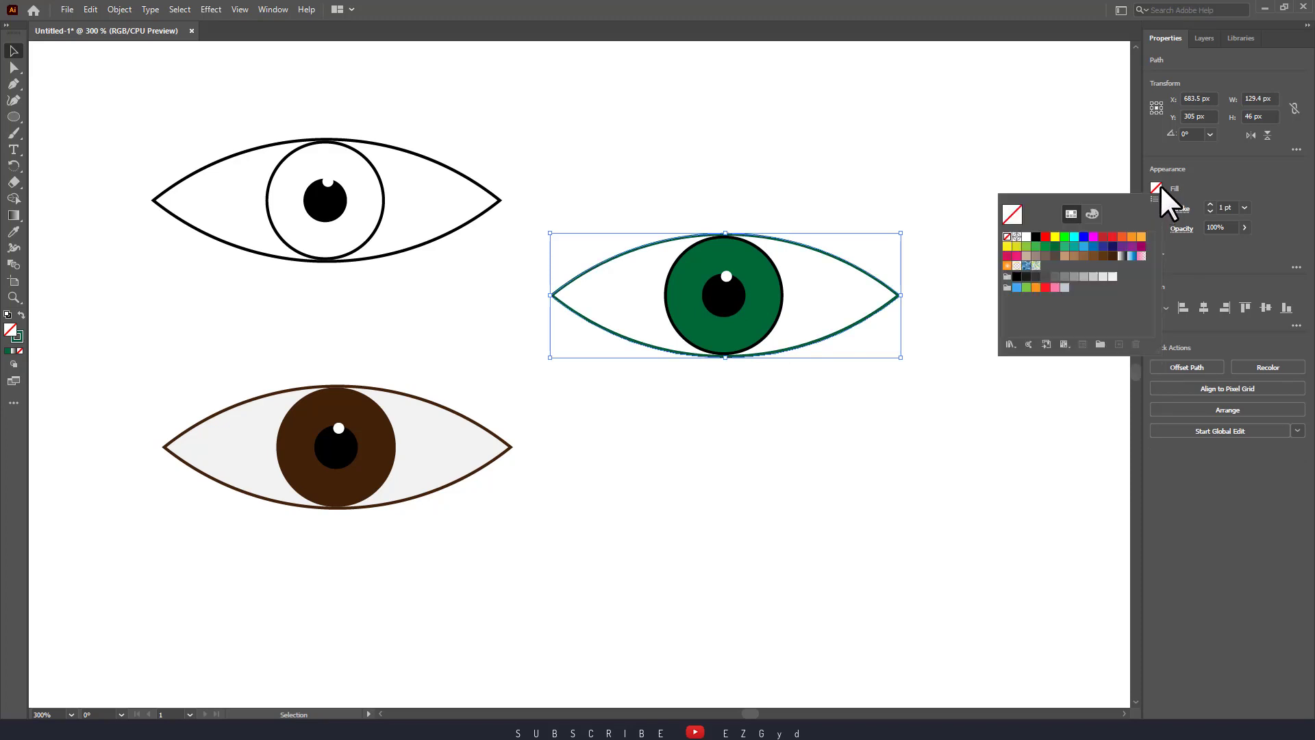
{"action": "left_click", "coordinate": [1056, 237]}
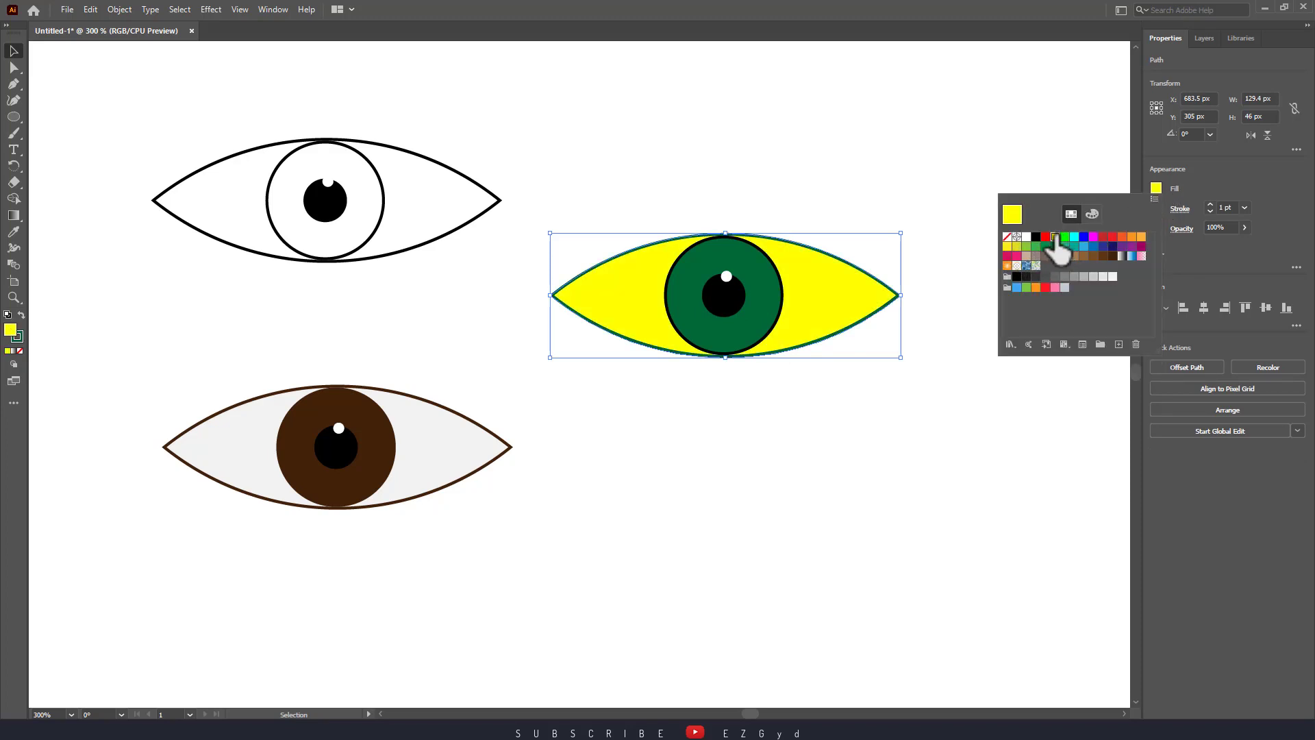
{"action": "left_click", "coordinate": [1024, 248]}
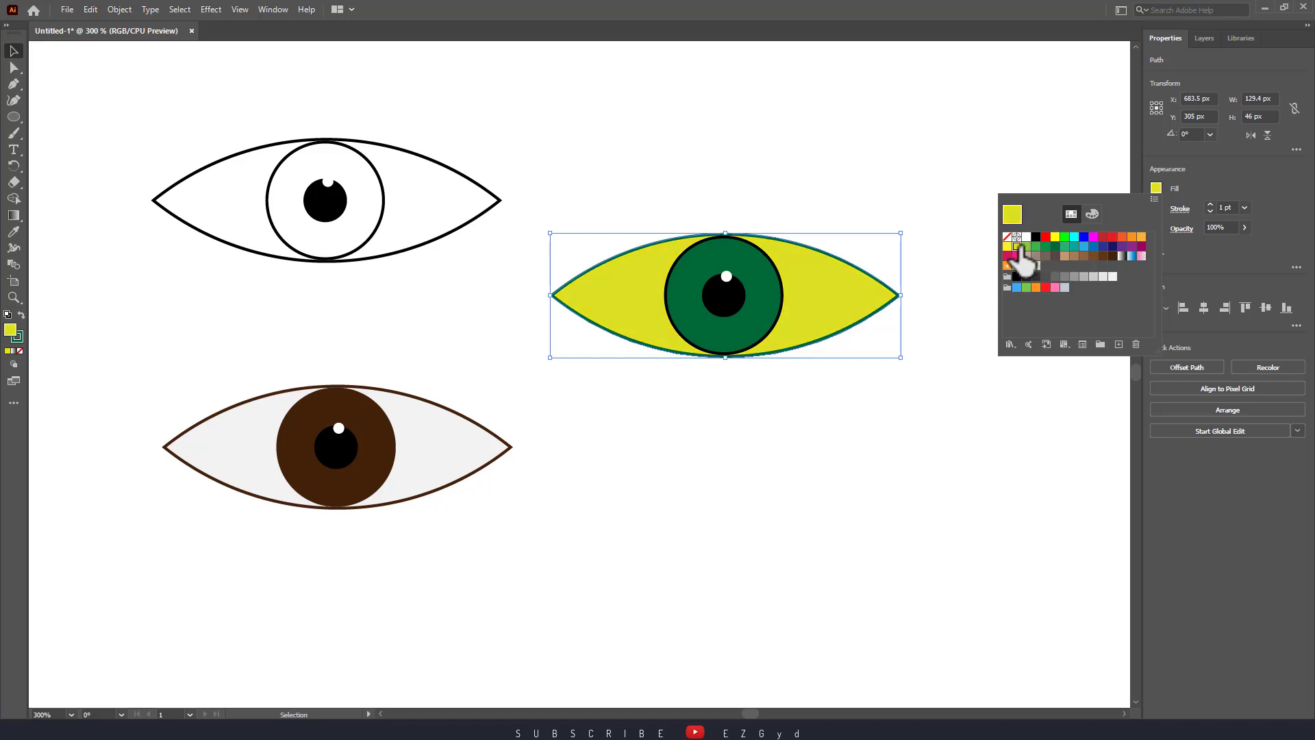
Try RGB Yellow as the fill of the small highlight circle on the green eye's pupil
{"action": "left_click", "coordinate": [726, 276]}
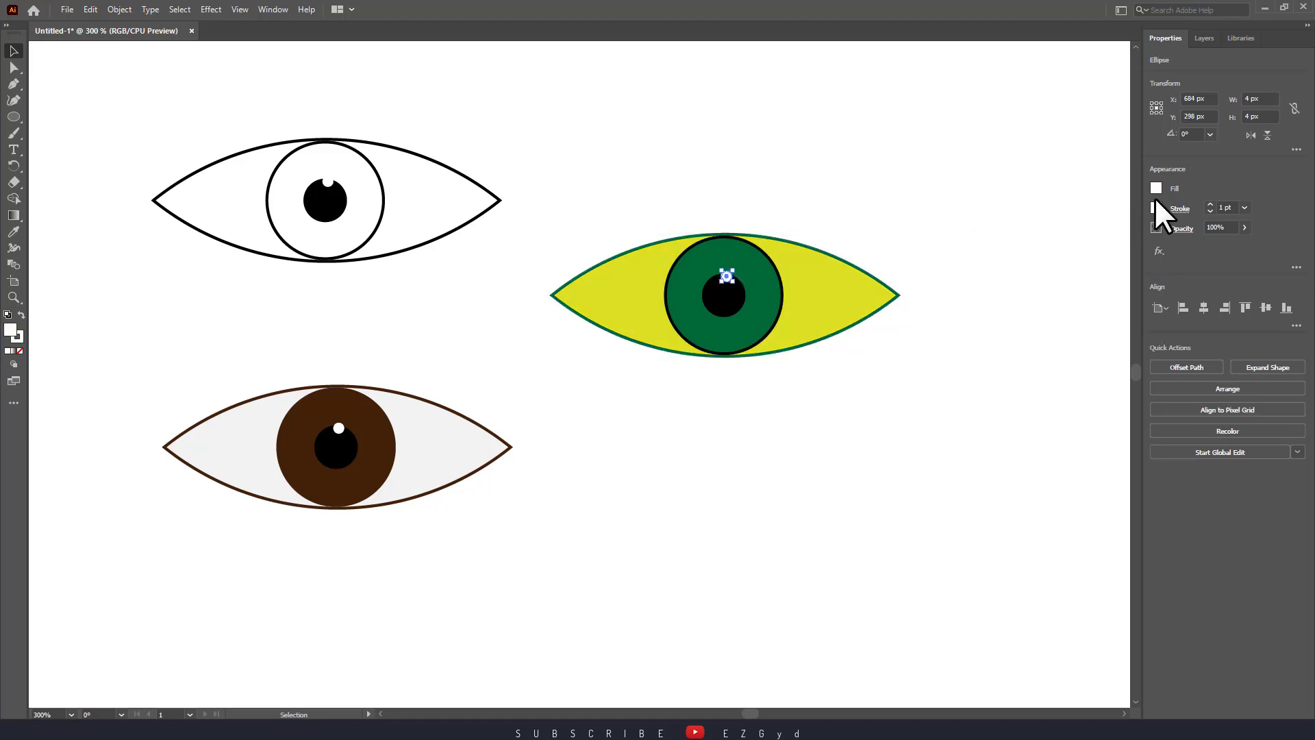
{"action": "left_click", "coordinate": [1156, 188]}
{"action": "left_click", "coordinate": [1056, 237]}
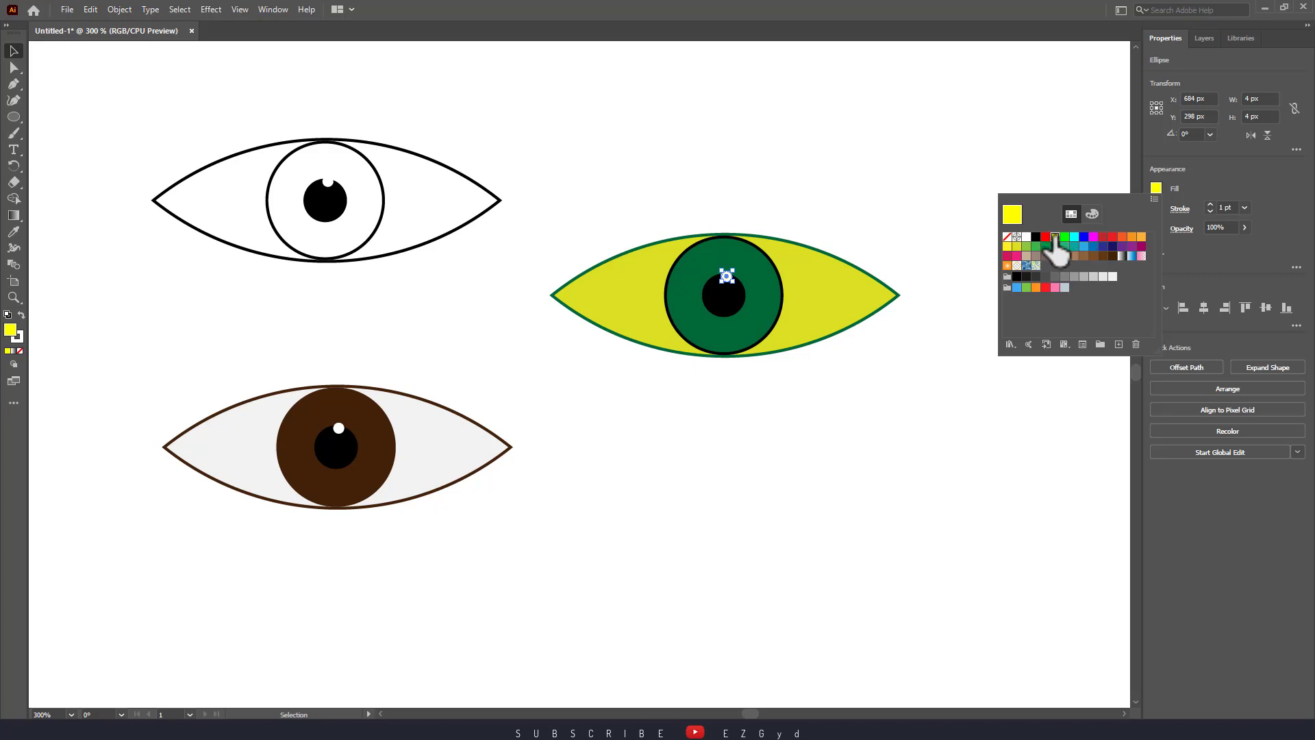
{"action": "left_click", "coordinate": [929, 405]}
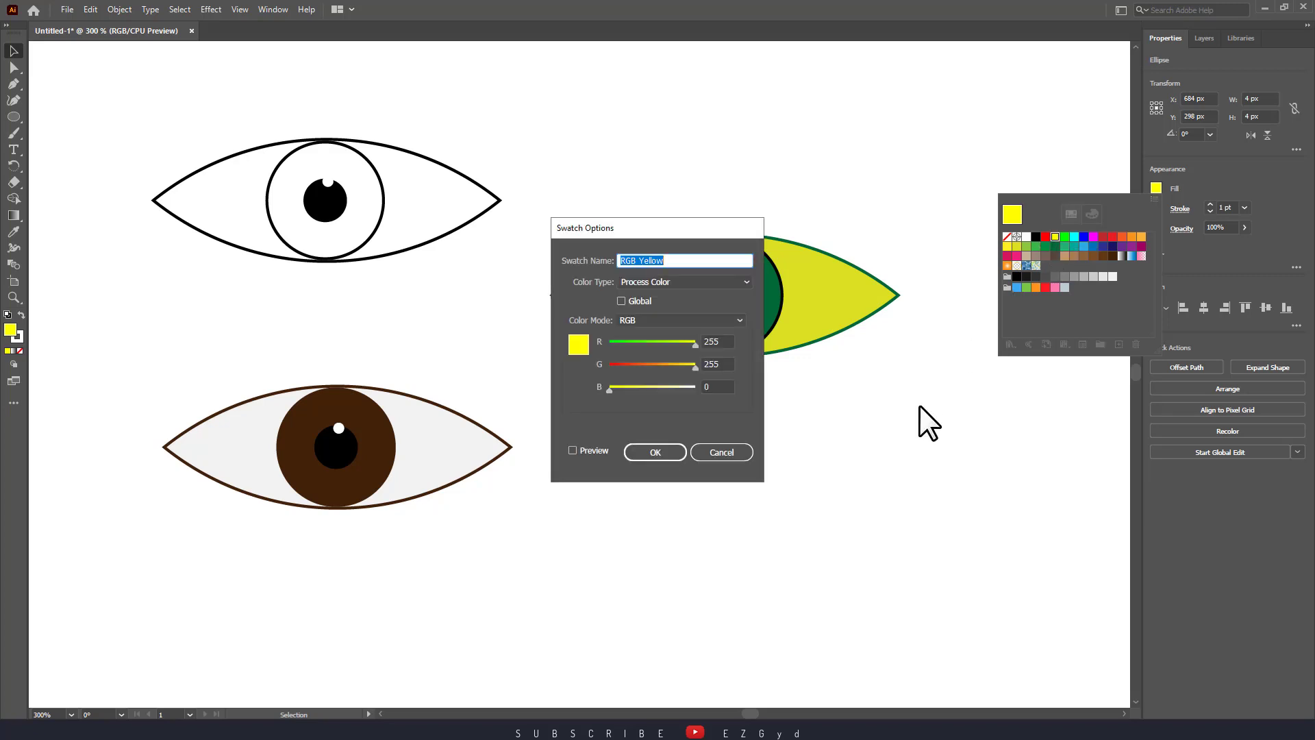
{"action": "left_click", "coordinate": [726, 451]}
{"action": "left_click", "coordinate": [963, 277]}
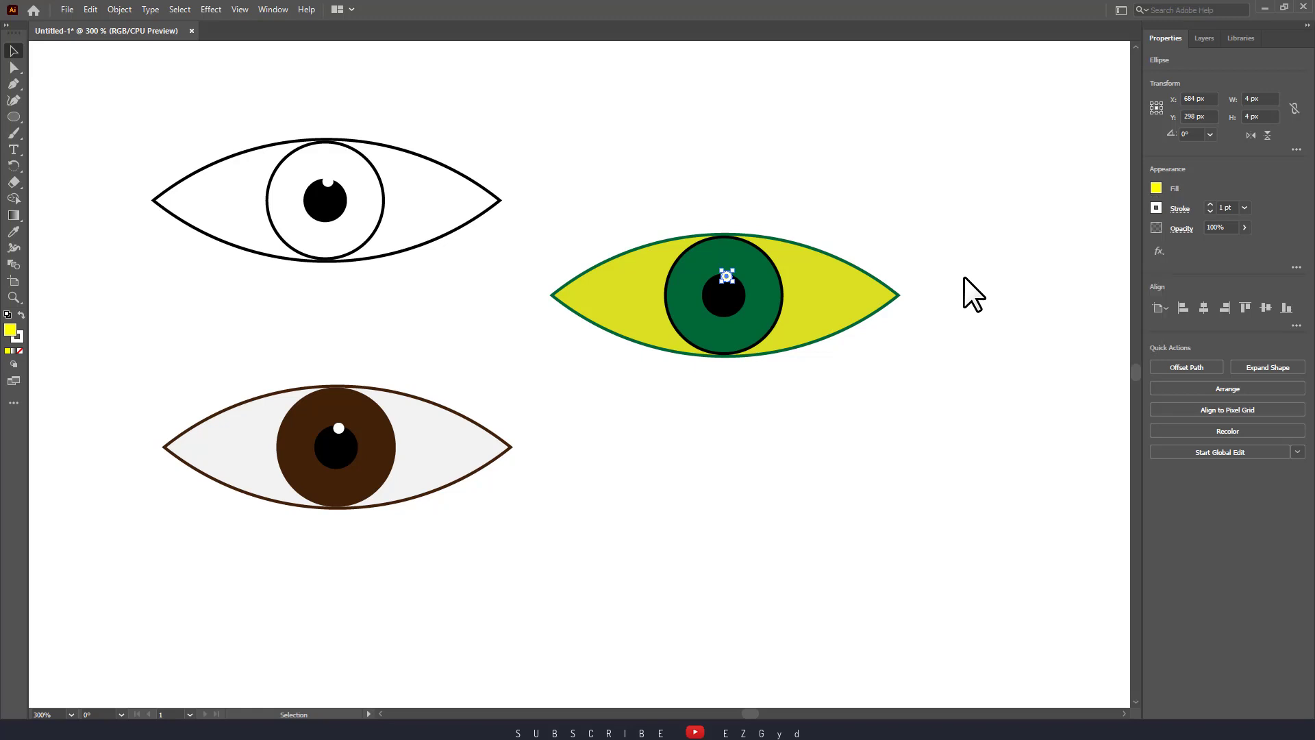
{"action": "left_click", "coordinate": [875, 343]}
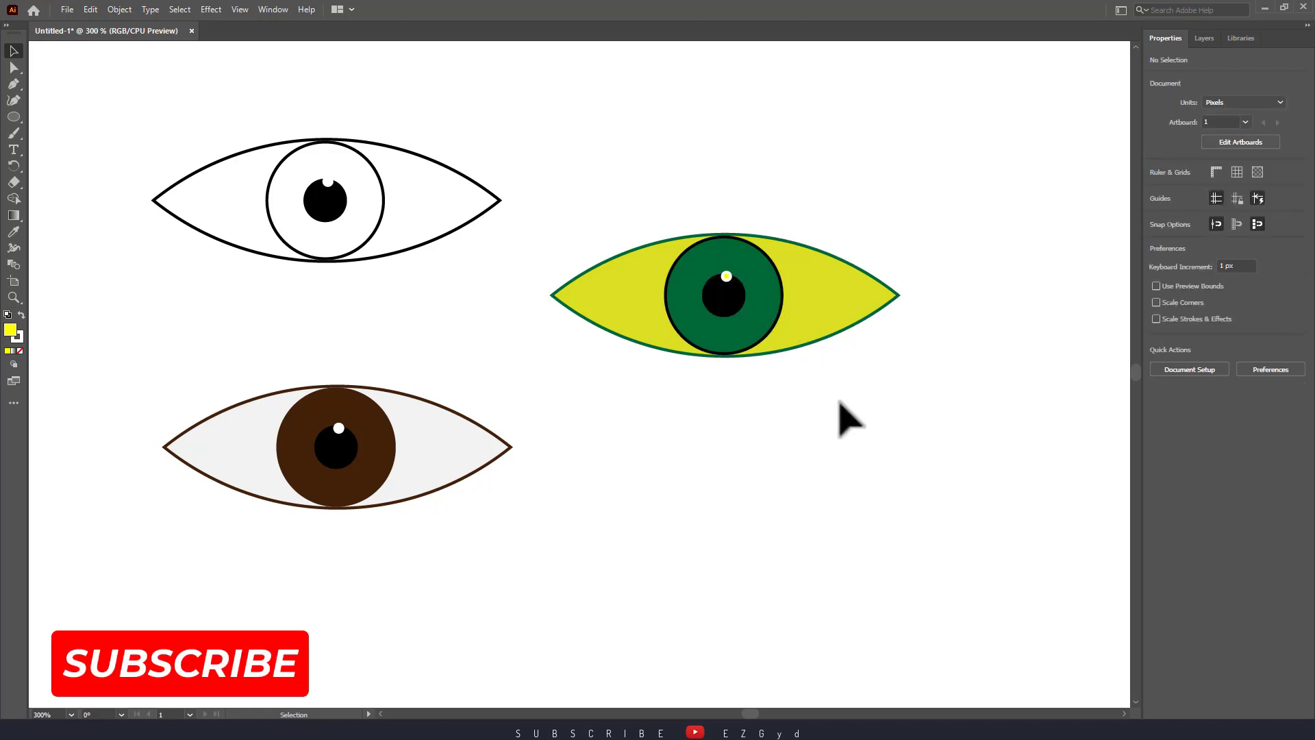
Fill the green eye's small highlight circle with the yellow-green swatch used for the lens, and remove its stroke
{"action": "left_click", "coordinate": [728, 276]}
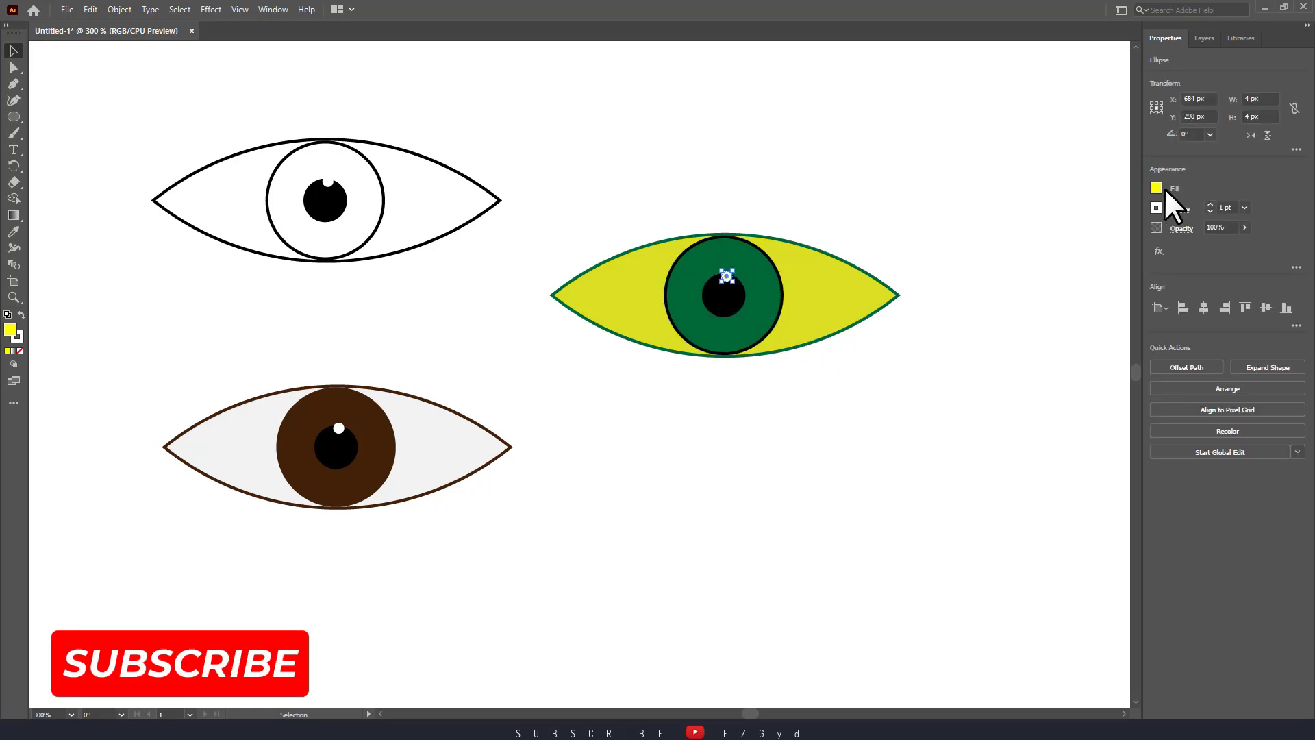
{"action": "left_click", "coordinate": [1161, 187]}
{"action": "left_click", "coordinate": [1017, 247]}
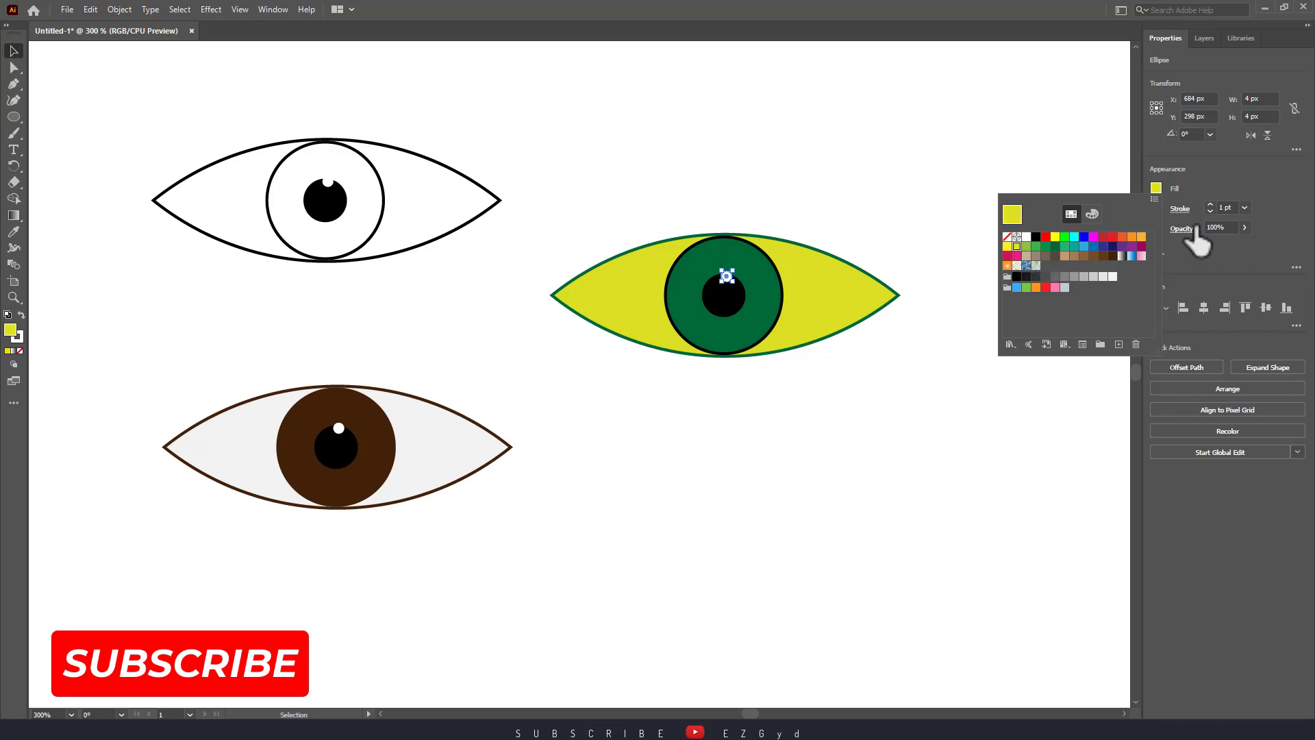
{"action": "left_click", "coordinate": [1189, 222]}
{"action": "left_click", "coordinate": [1156, 207]}
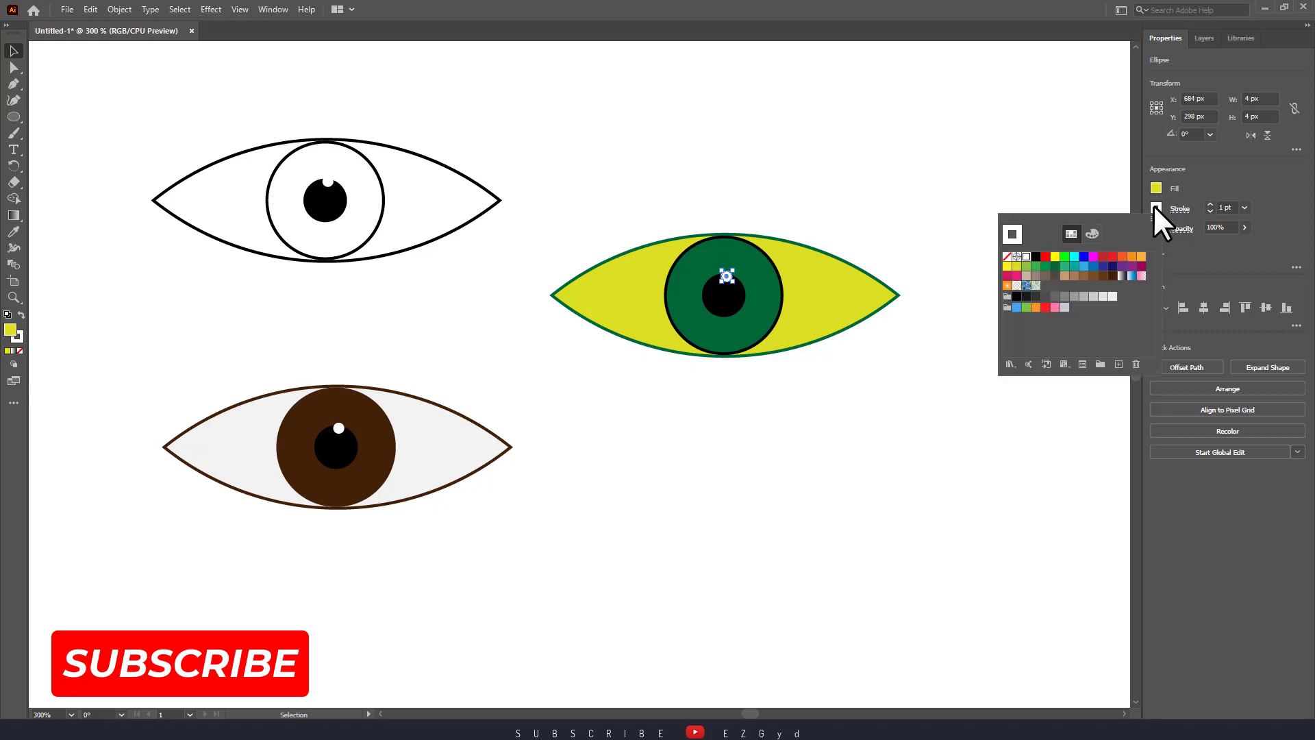
{"action": "left_click", "coordinate": [1007, 256]}
{"action": "left_click", "coordinate": [900, 408]}
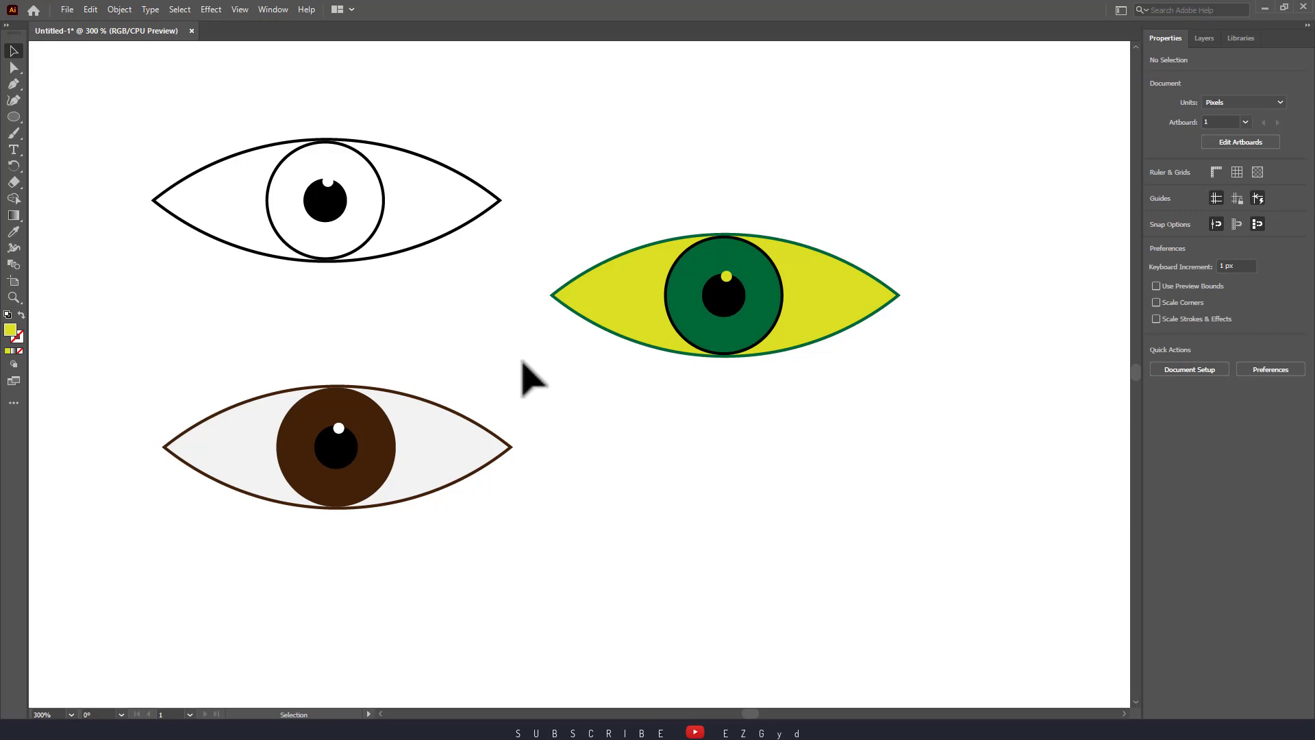
Place an ungrouped duplicate of the outline eye below the green eye at X 689.5 px, Y 375 px
{"action": "left_click_drag", "start_coordinate": [336, 218], "coordinate": [752, 499]}
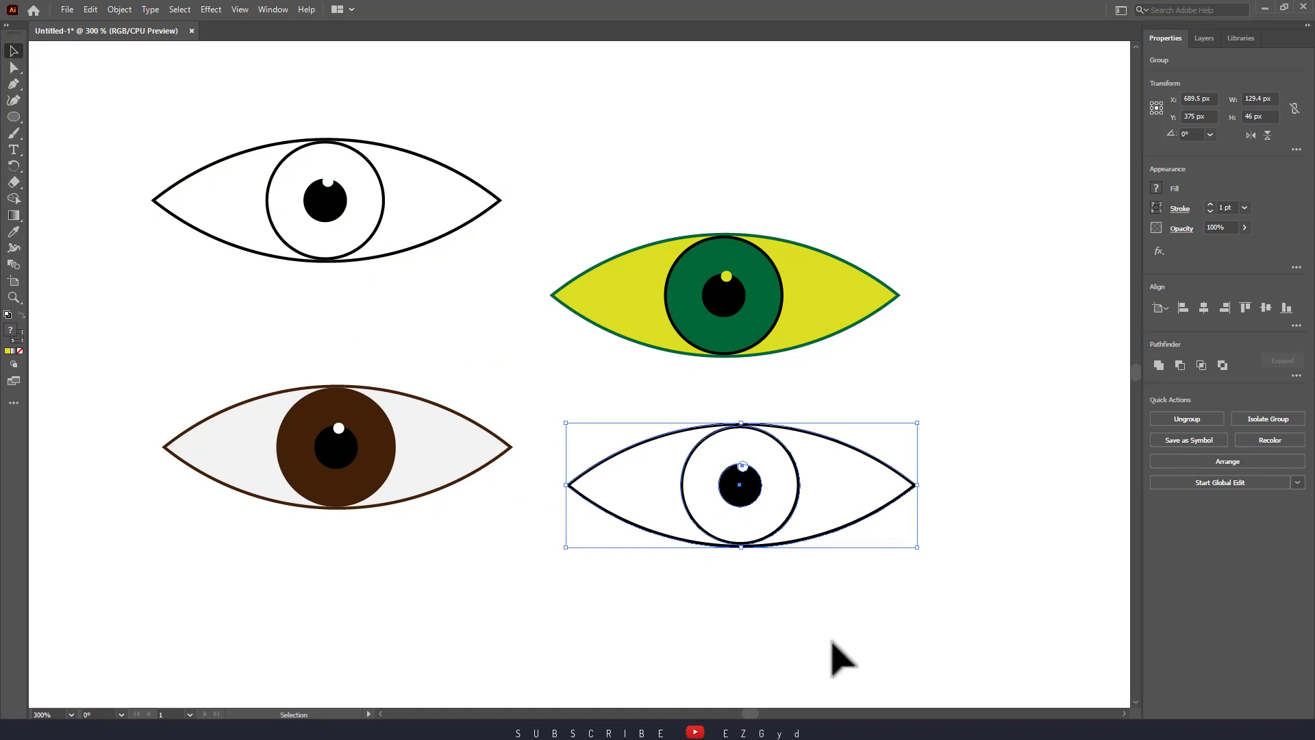
{"action": "left_click", "coordinate": [829, 610]}
{"action": "left_click", "coordinate": [786, 525]}
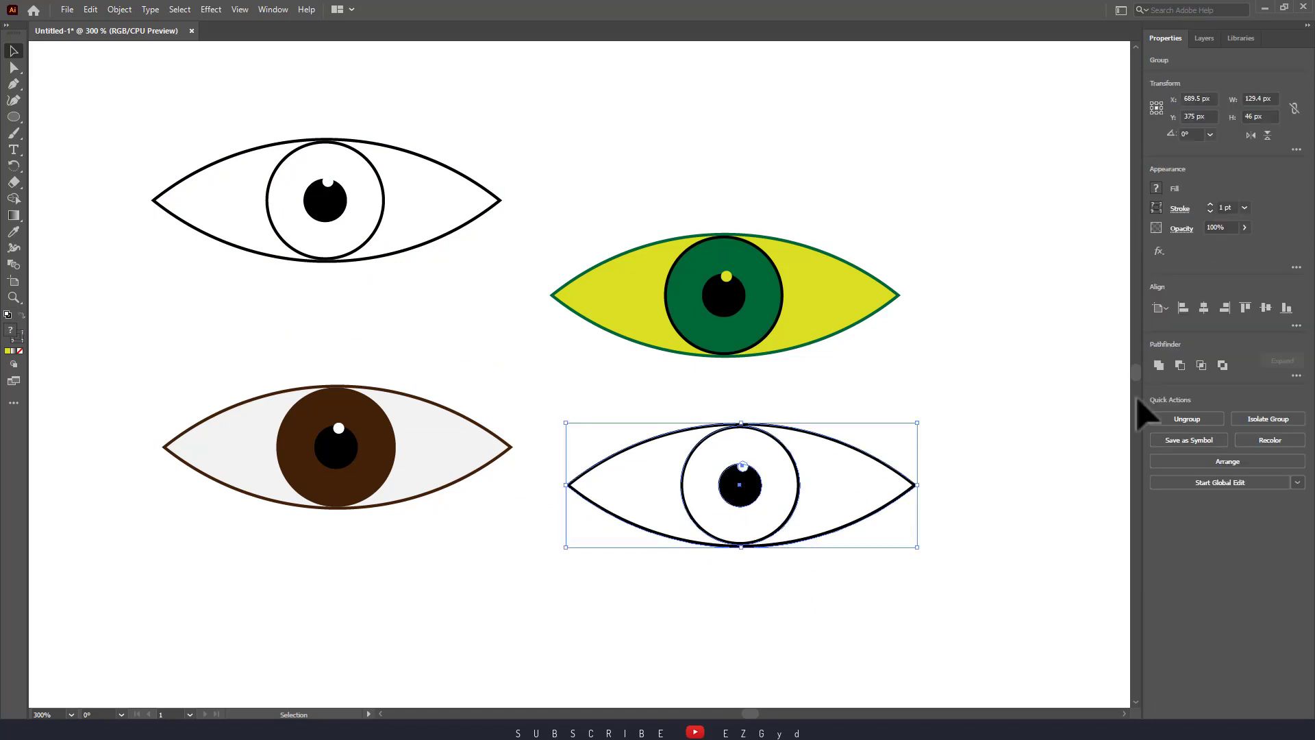
{"action": "left_click", "coordinate": [979, 455]}
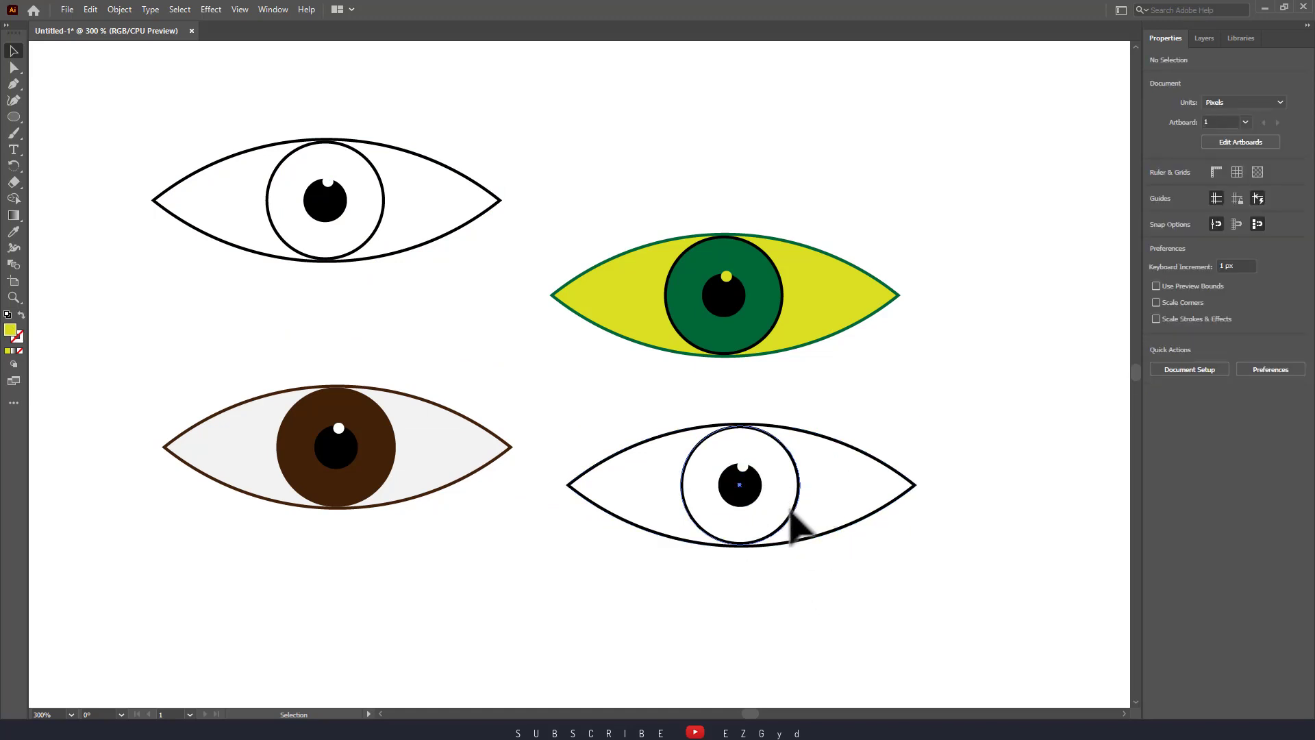
Fill the iris of the new duplicate eye, trying a darker blue and settling on the light blue swatch (G=171 B=226)
{"action": "left_click", "coordinate": [792, 515]}
{"action": "left_click", "coordinate": [1156, 188]}
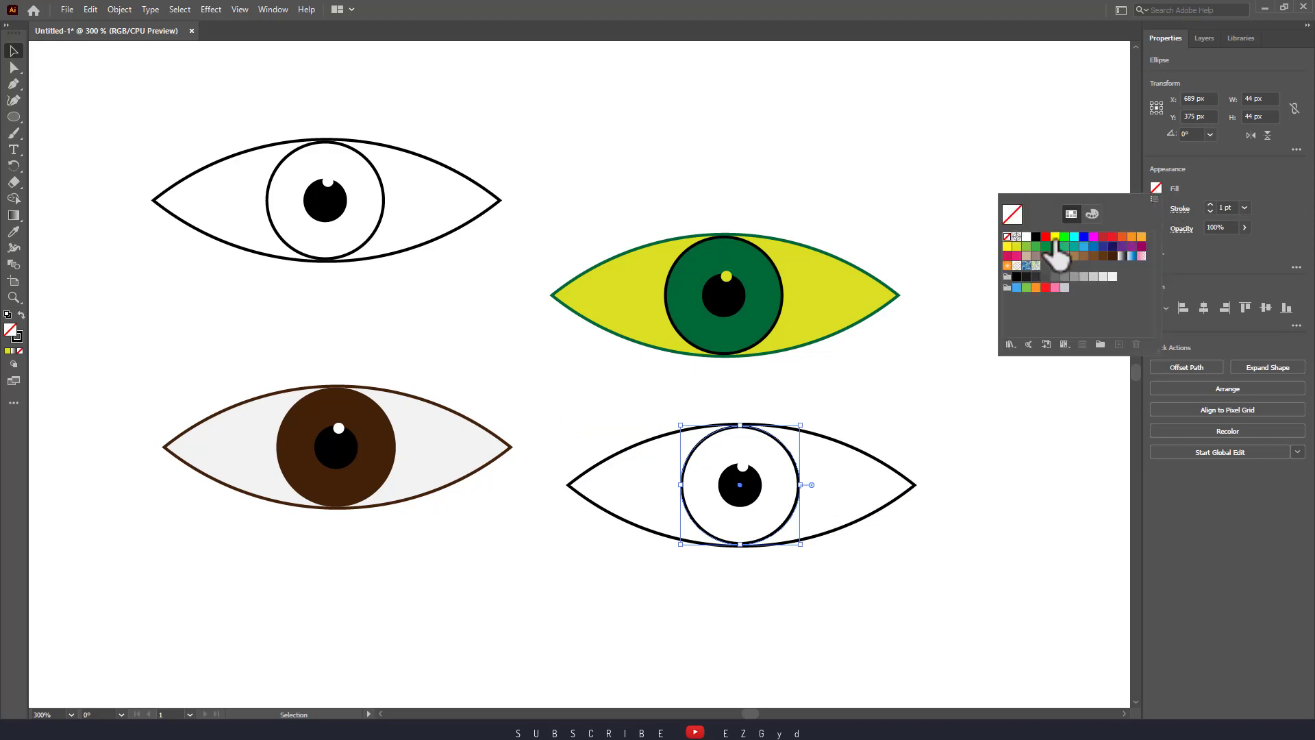
{"action": "left_click", "coordinate": [1093, 247]}
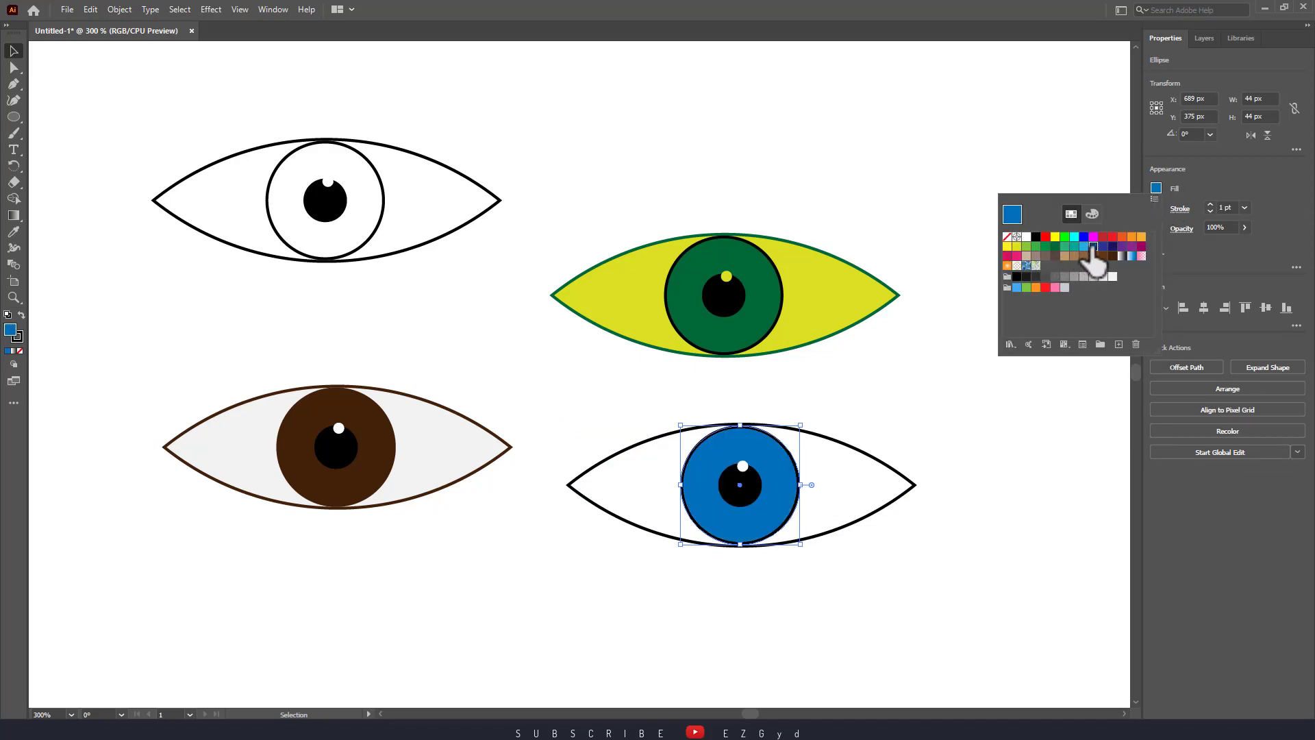
{"action": "left_click", "coordinate": [1084, 247]}
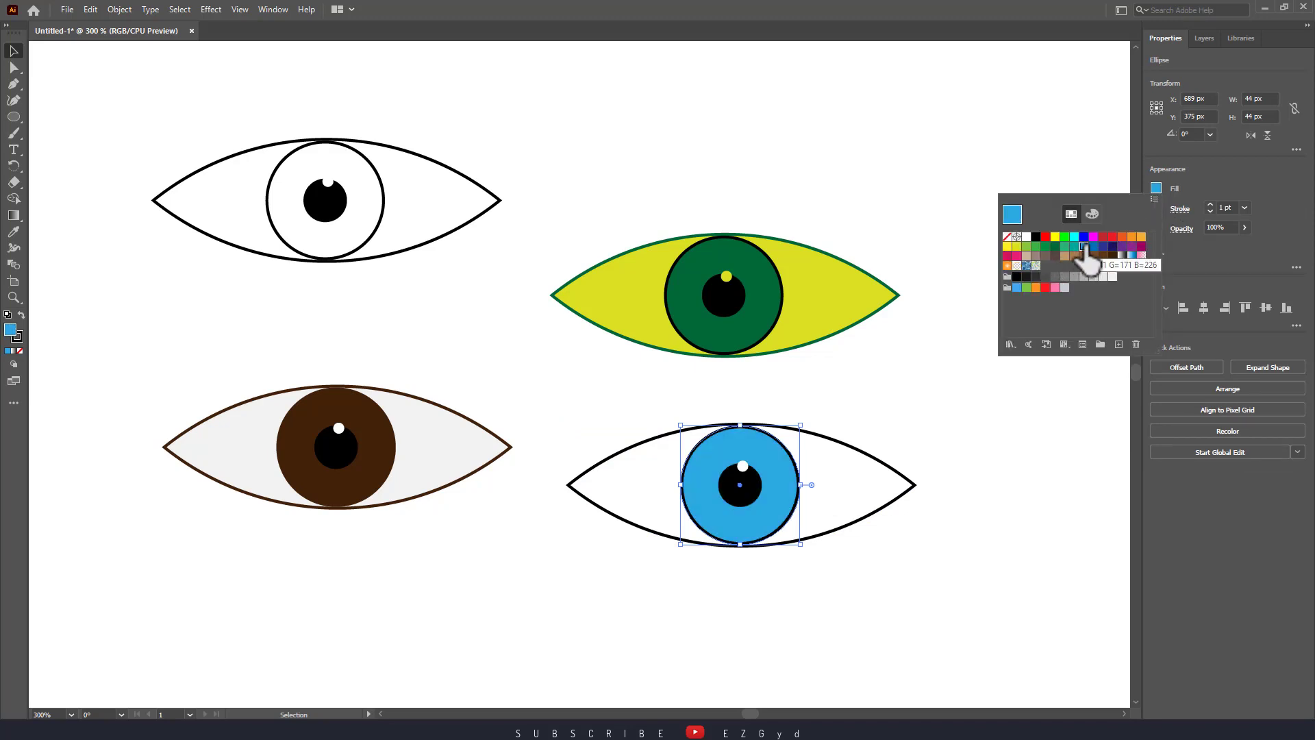
{"action": "left_click", "coordinate": [1038, 416]}
{"action": "left_click", "coordinate": [1003, 472]}
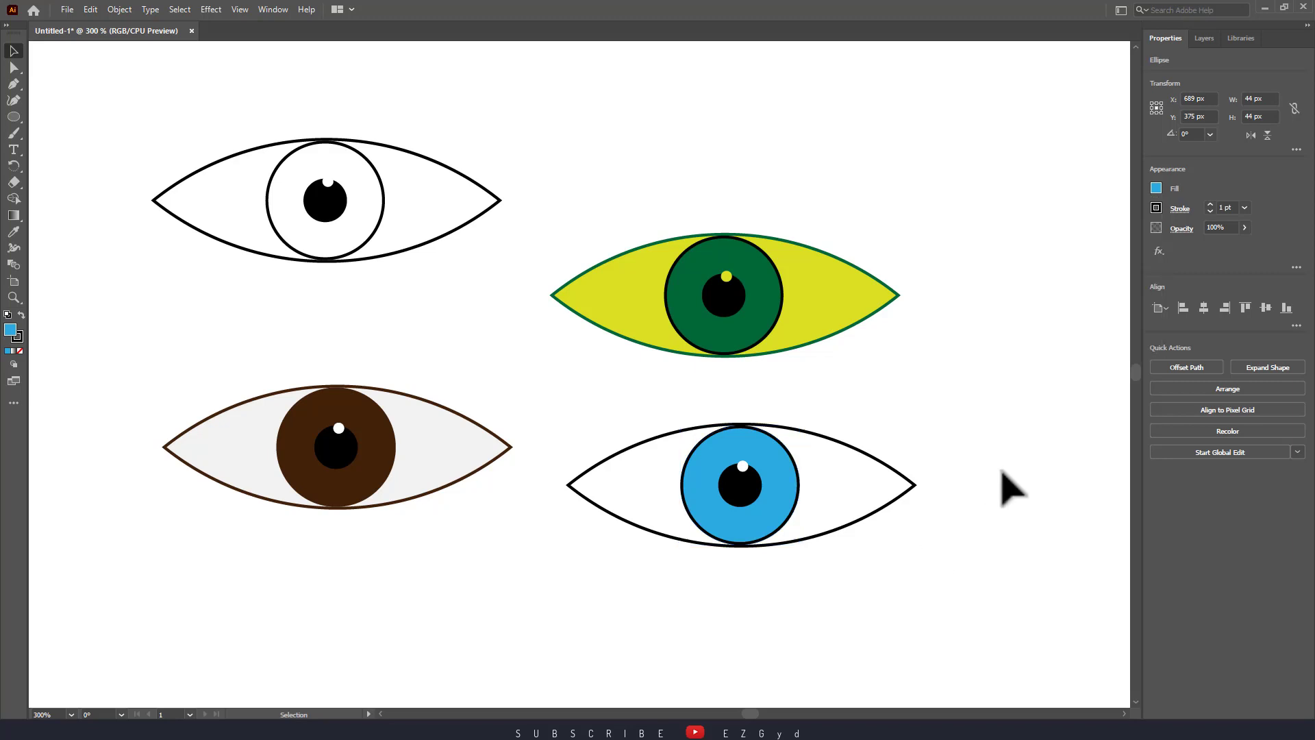
Give the lens around the blue iris the same light blue stroke and a light grey fill
{"action": "left_click", "coordinate": [903, 472]}
{"action": "left_click", "coordinate": [1156, 207]}
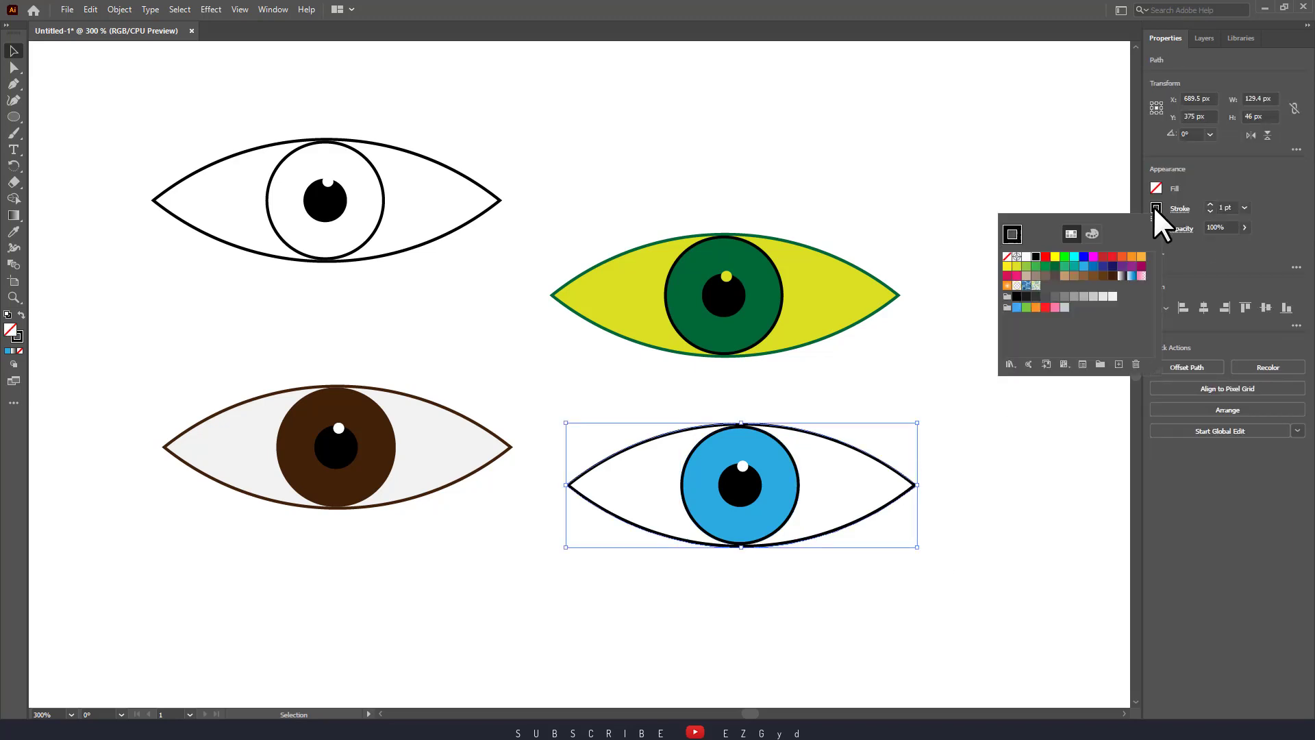
{"action": "left_click", "coordinate": [1094, 266]}
{"action": "left_click", "coordinate": [1084, 265]}
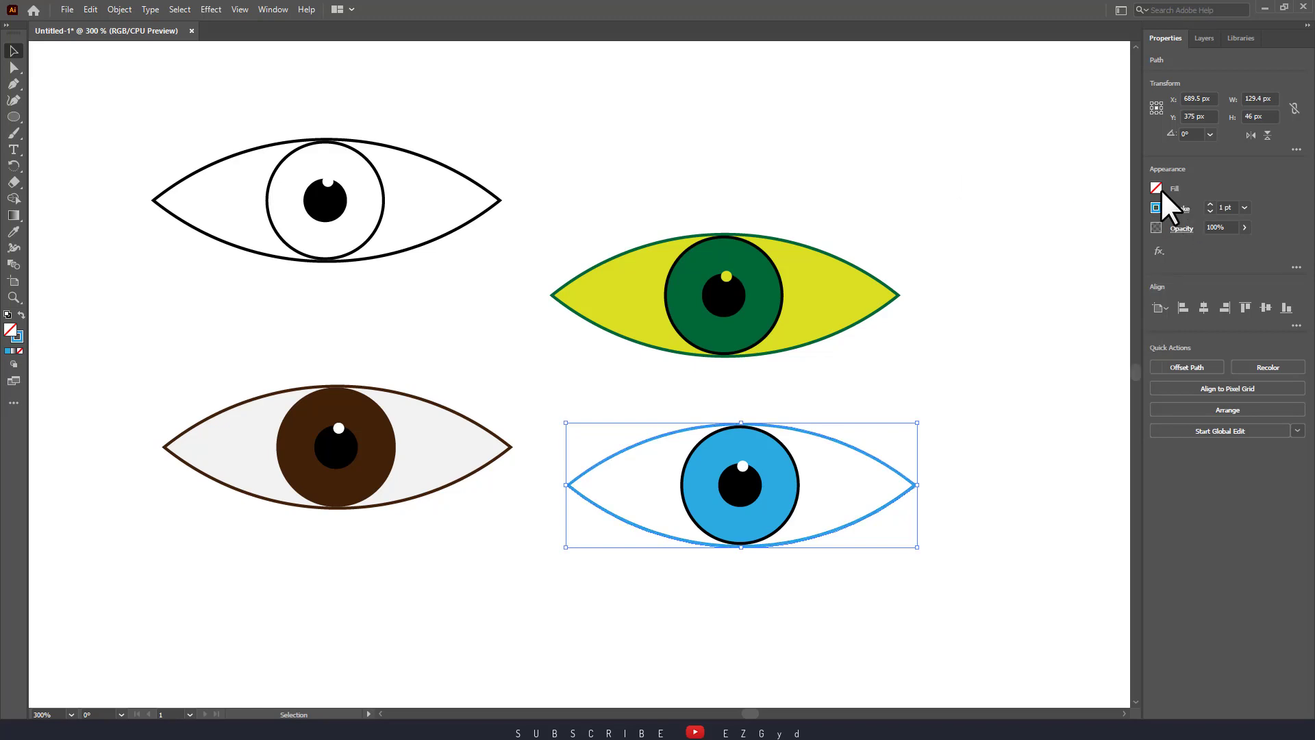
{"action": "left_click", "coordinate": [1157, 188]}
{"action": "left_click", "coordinate": [1101, 276]}
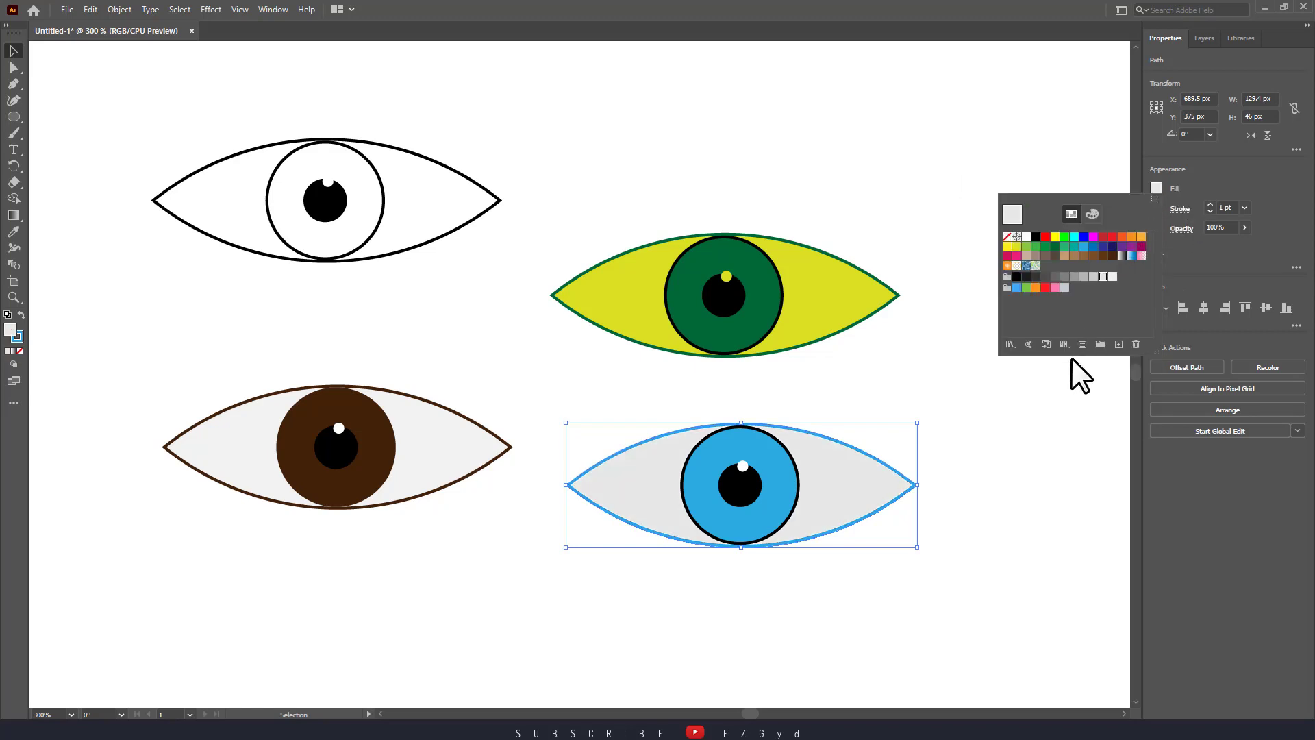
{"action": "left_click", "coordinate": [1064, 385]}
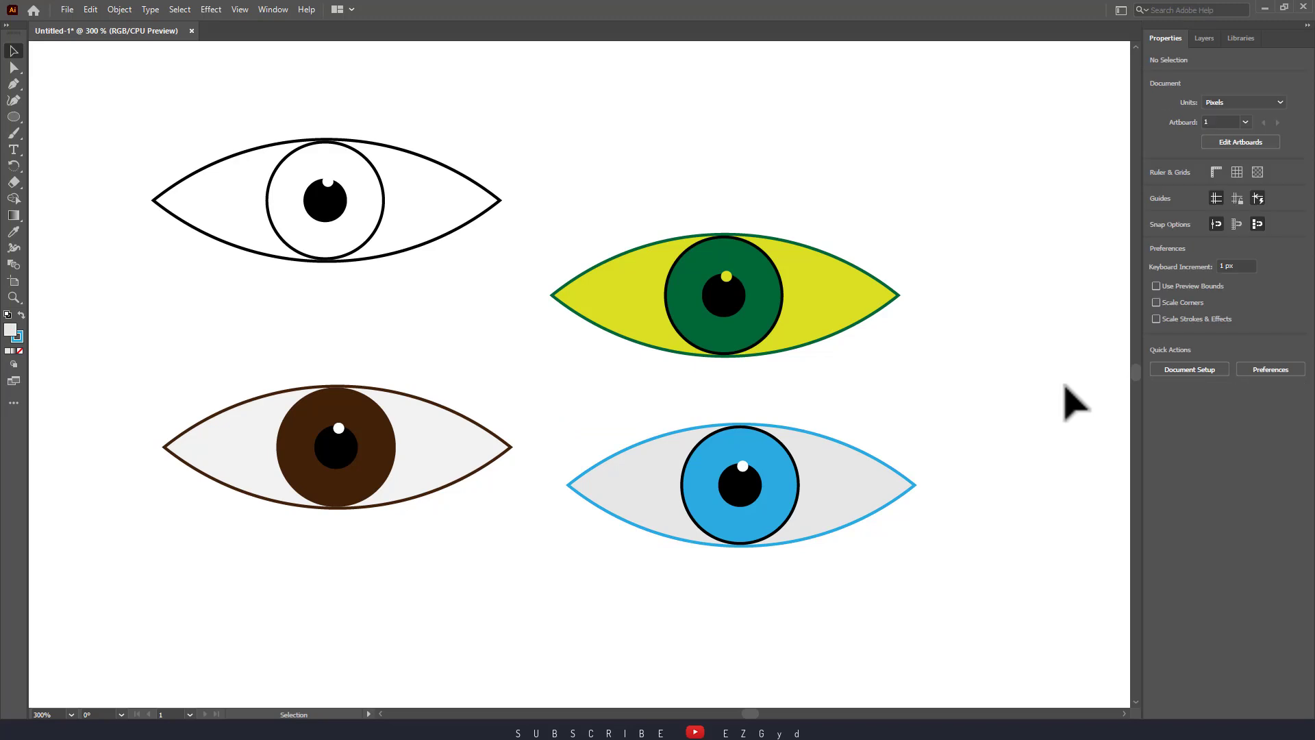
Remove the black stroke from the blue iris and from the green iris
{"action": "left_click", "coordinate": [798, 507]}
{"action": "left_click", "coordinate": [1157, 207]}
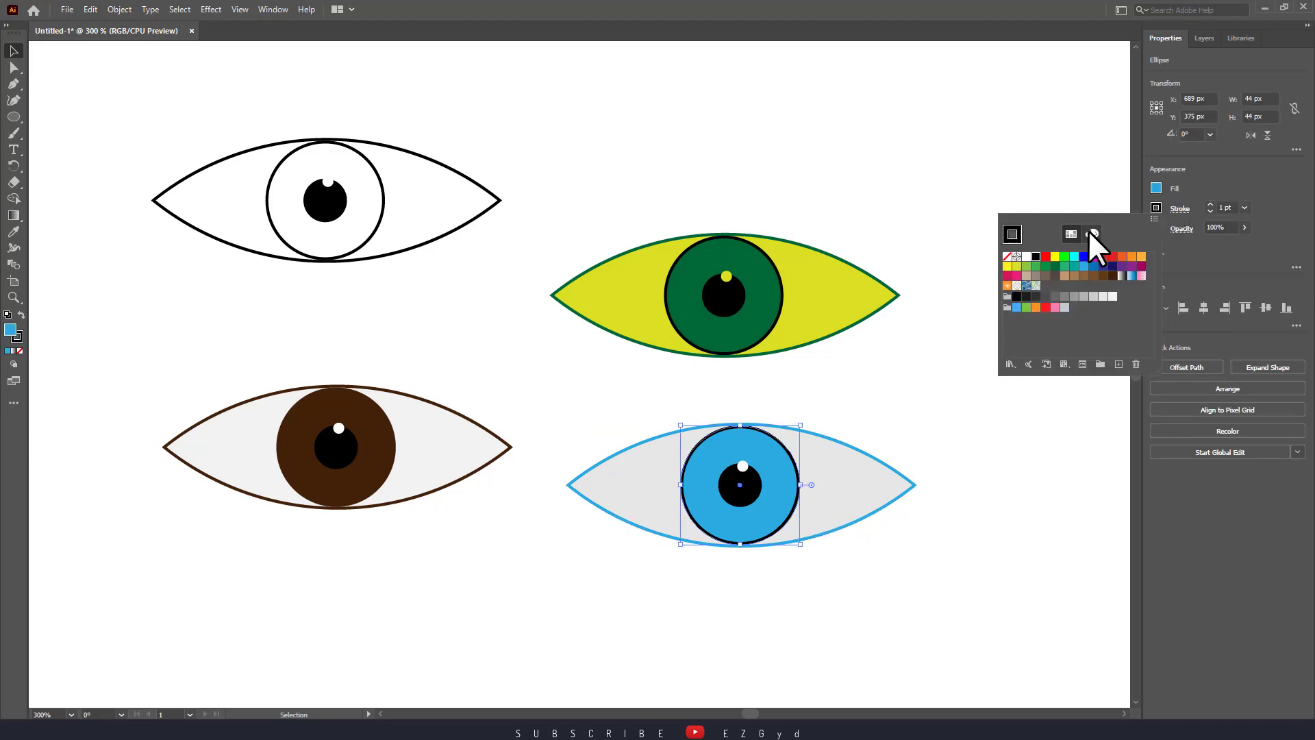
{"action": "left_click", "coordinate": [1008, 257]}
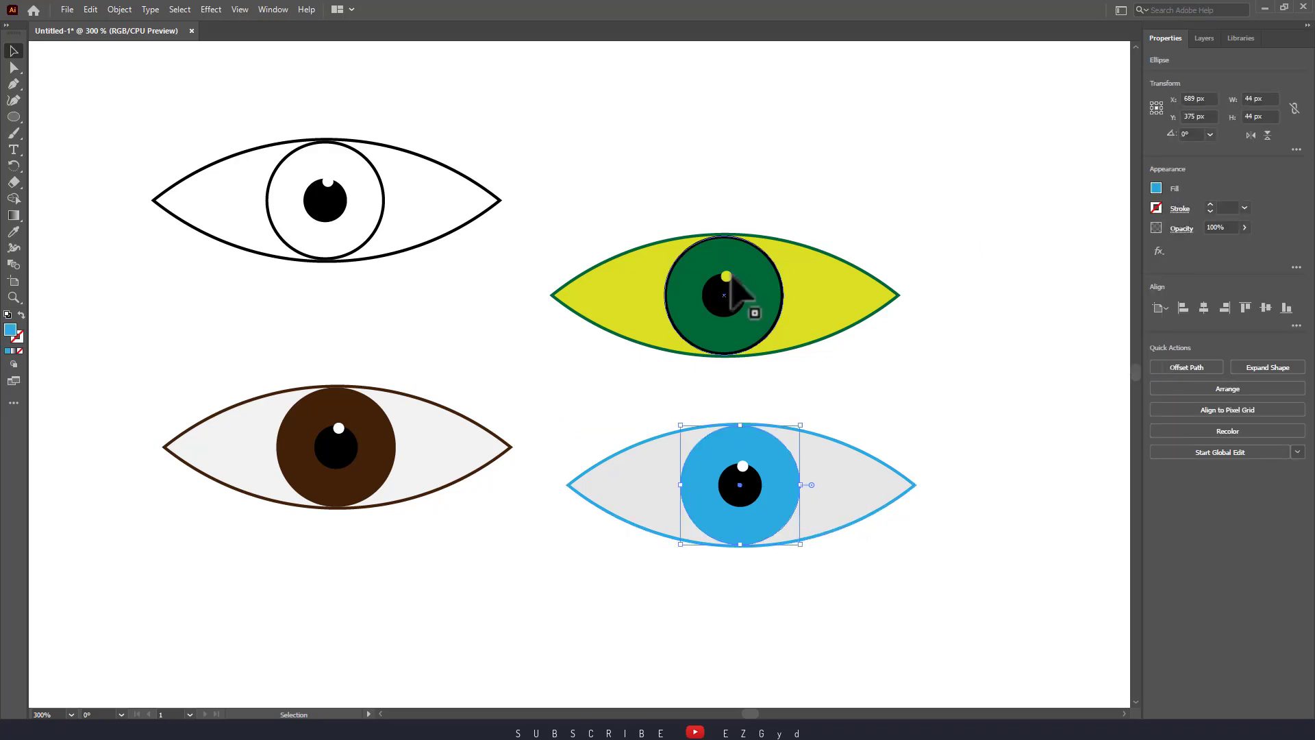
{"action": "left_click", "coordinate": [752, 298]}
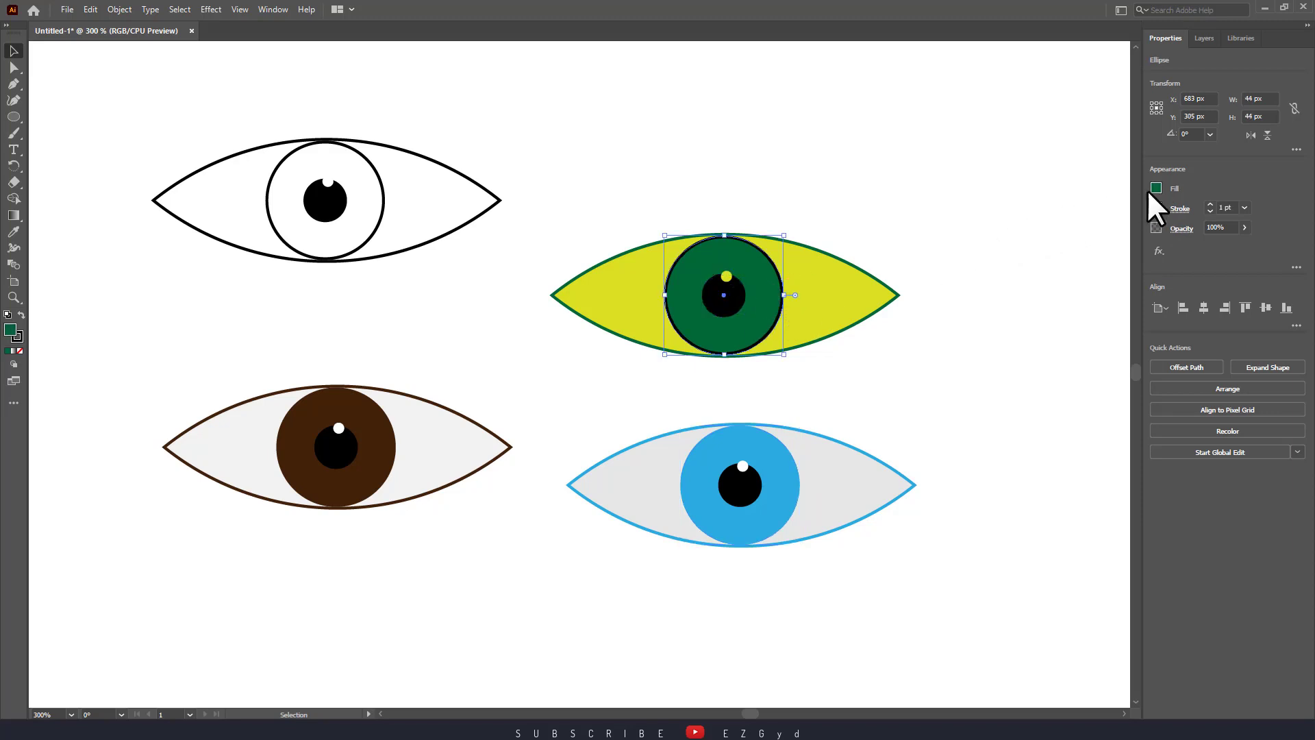
{"action": "left_click", "coordinate": [1156, 208]}
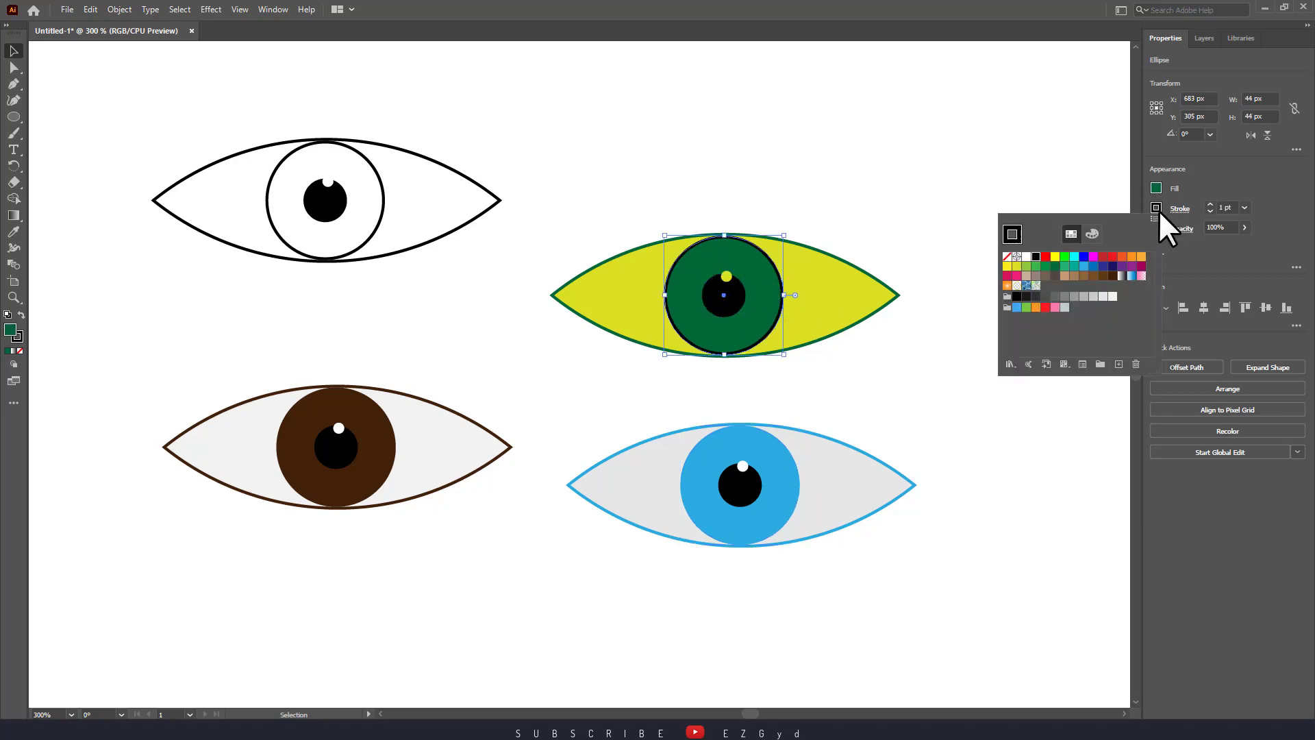
{"action": "left_click", "coordinate": [1007, 257]}
{"action": "left_click", "coordinate": [961, 198]}
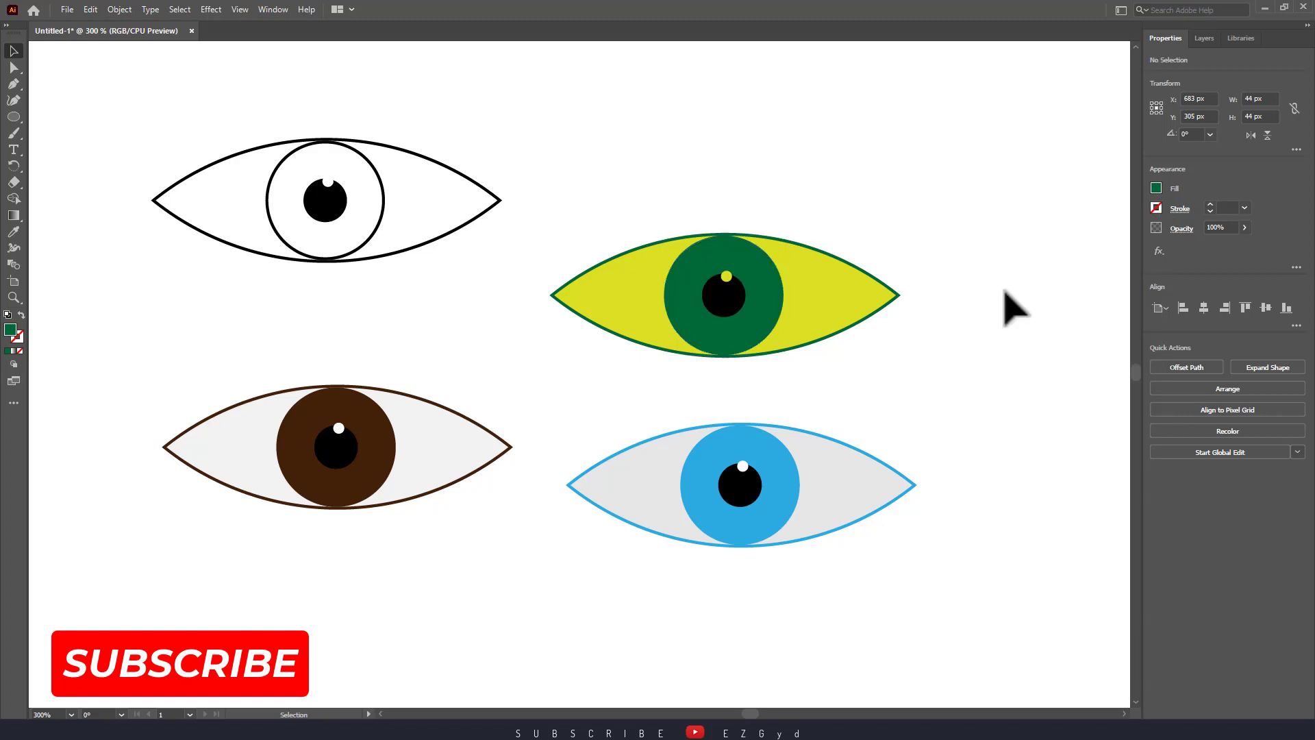
Group all parts of the green eye, and group all parts of the blue eye separately
{"action": "key", "text": "space"}
{"action": "left_click_drag", "start_coordinate": [1019, 485], "coordinate": [1042, 474]}
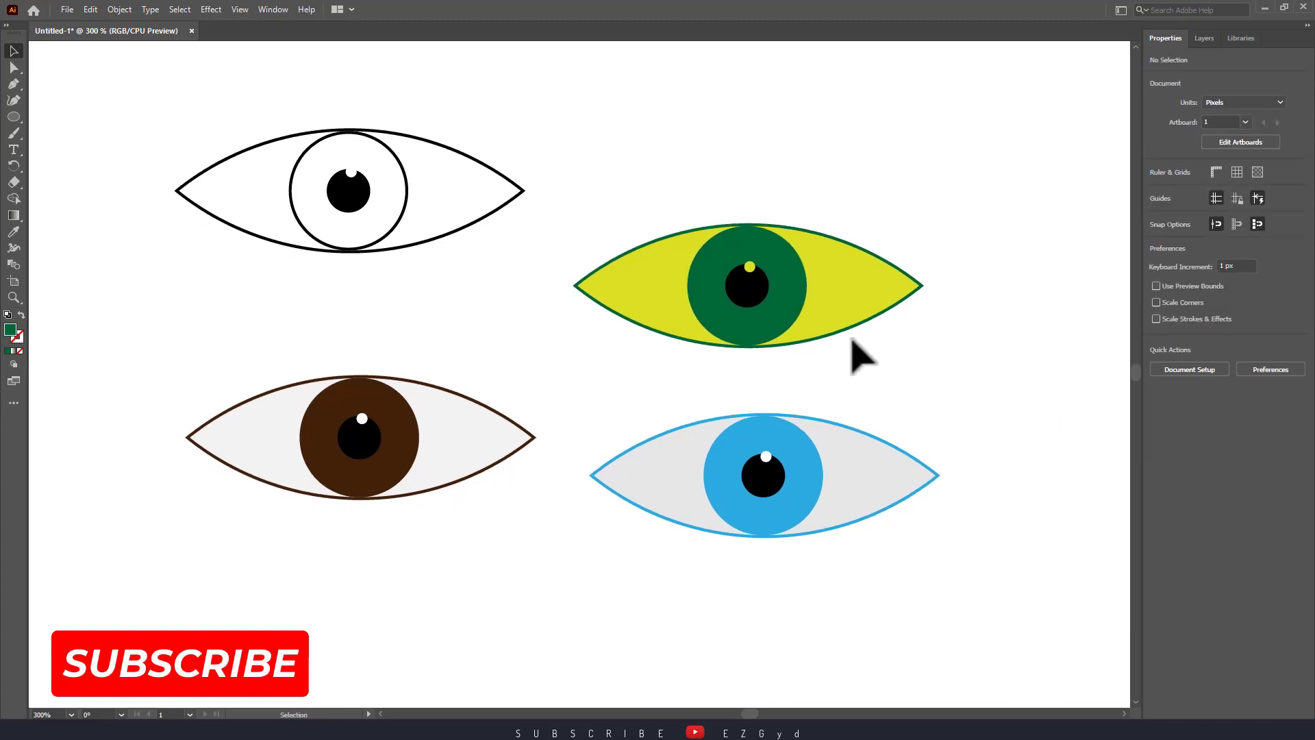
{"action": "left_click_drag", "start_coordinate": [904, 232], "coordinate": [737, 348]}
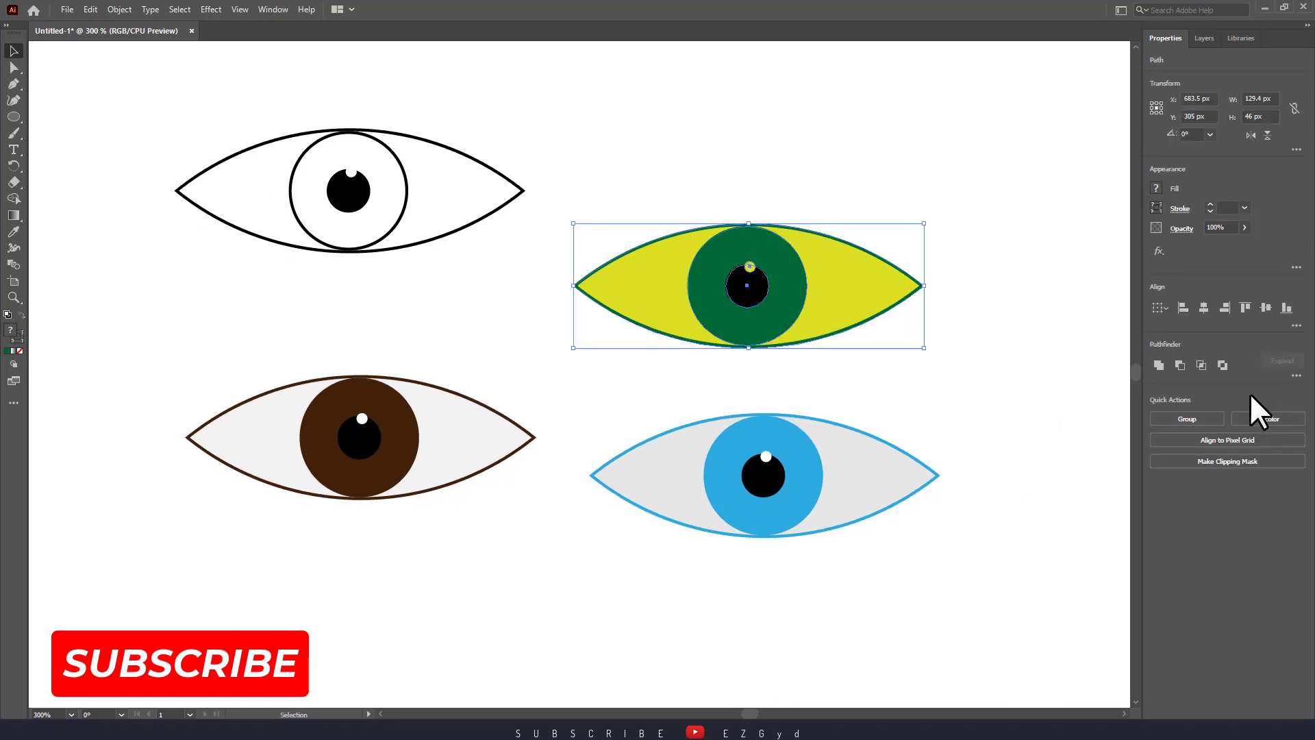
{"action": "left_click", "coordinate": [1191, 417]}
{"action": "left_click", "coordinate": [1032, 416]}
{"action": "left_click_drag", "start_coordinate": [1026, 411], "coordinate": [723, 579]}
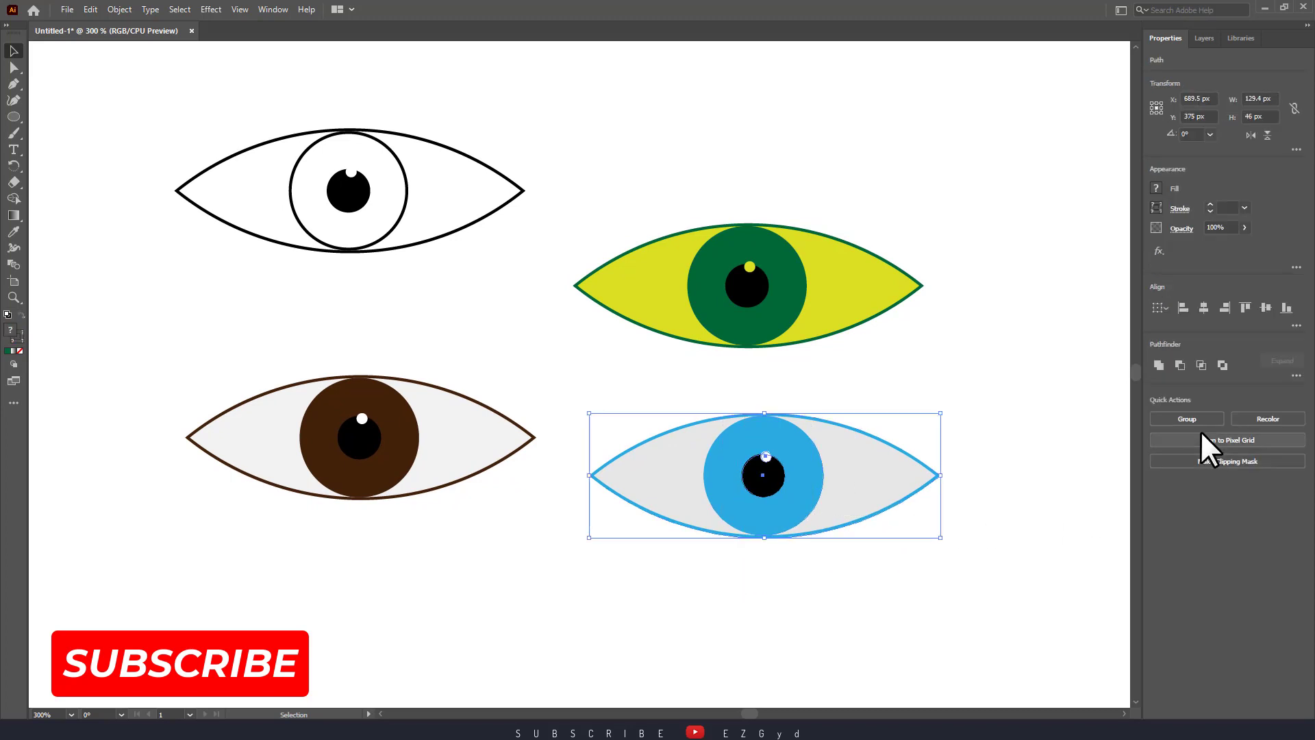
{"action": "left_click", "coordinate": [1184, 418]}
{"action": "left_click", "coordinate": [1024, 397]}
Move the green eye up beside the outline eye, and the blue eye beside the brown eye at X 687.5 px, Y 363 px
{"action": "left_click_drag", "start_coordinate": [784, 300], "coordinate": [809, 208]}
{"action": "left_click_drag", "start_coordinate": [764, 471], "coordinate": [758, 439]}
{"action": "left_click", "coordinate": [980, 563]}
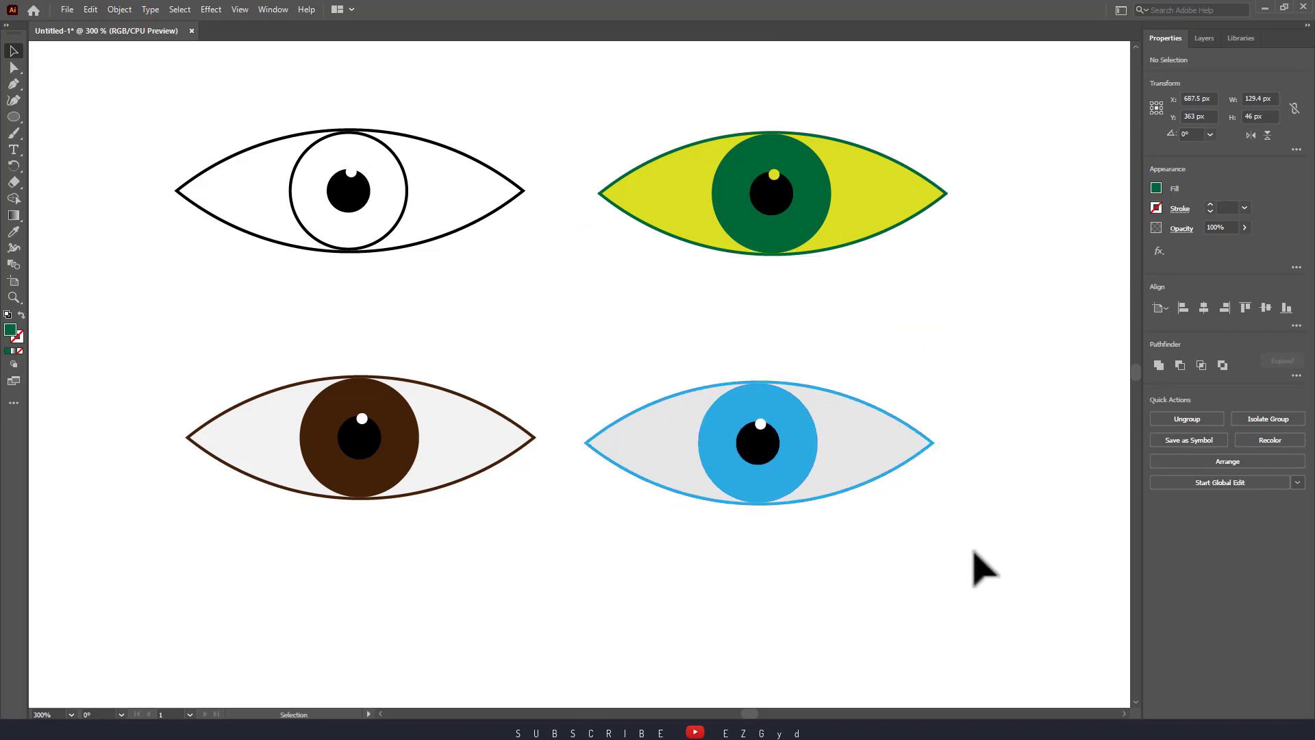